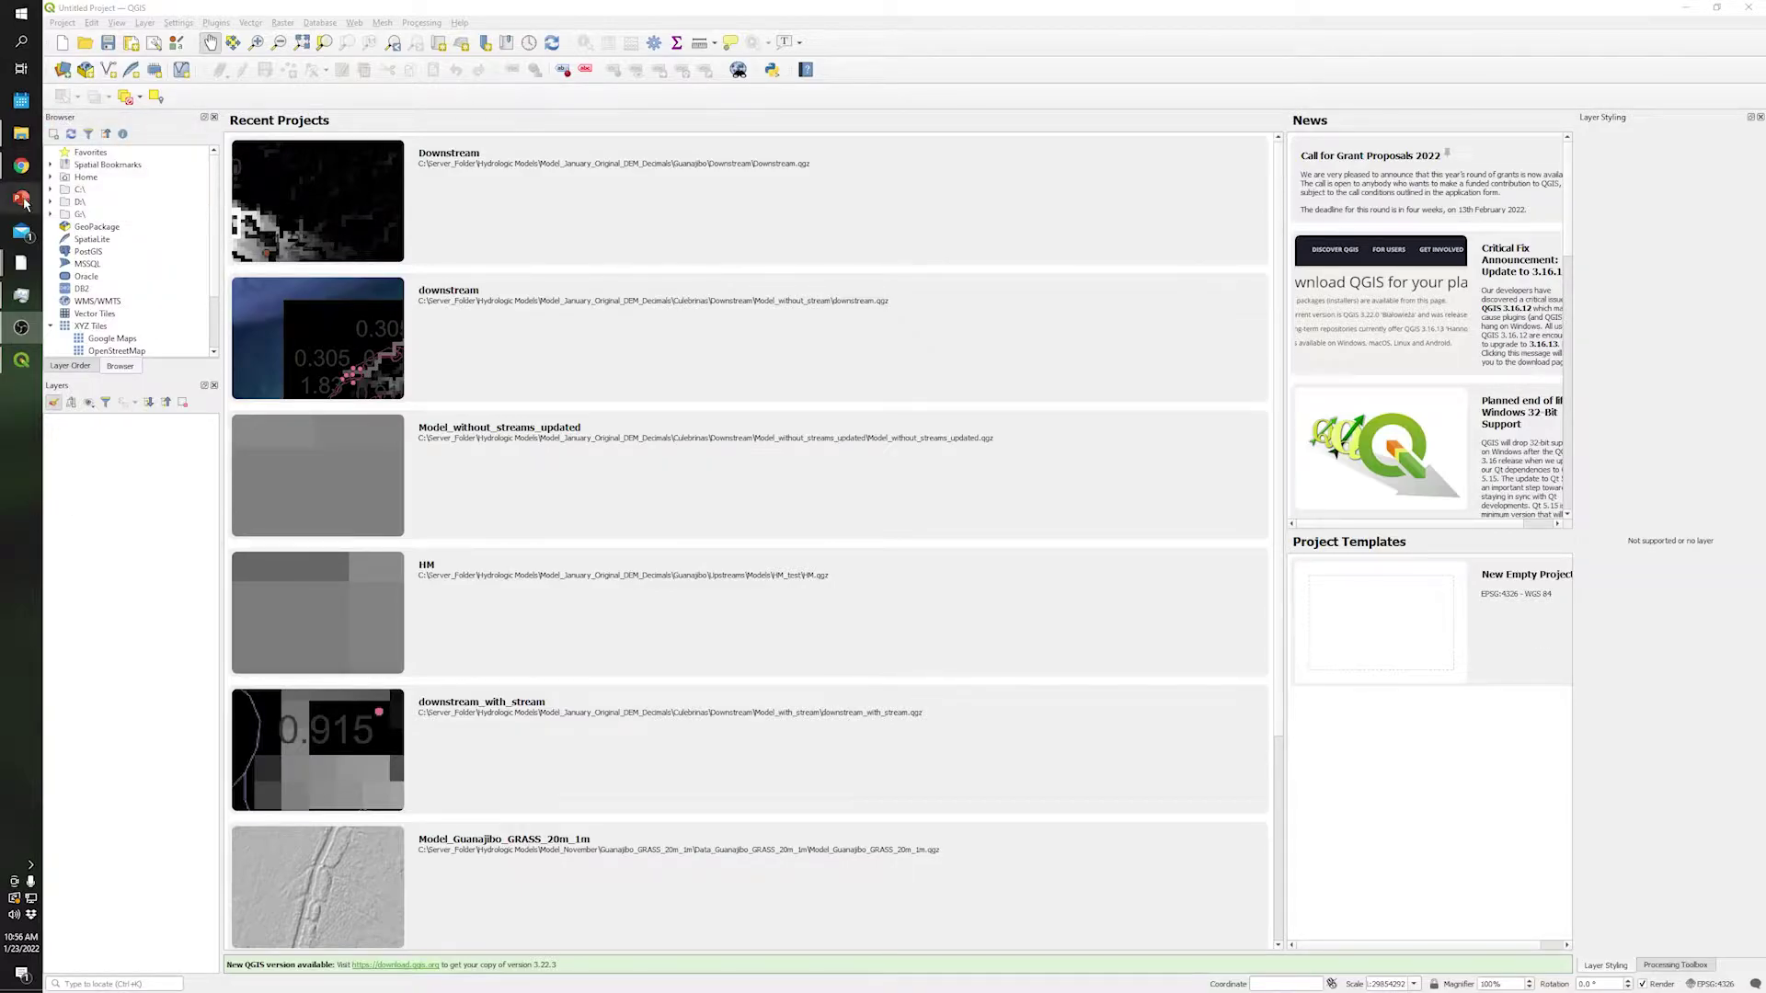
Step: Switch to Chrome, search Google for "qgis" and look through the Windows installers on the QGIS download page
click(21, 165)
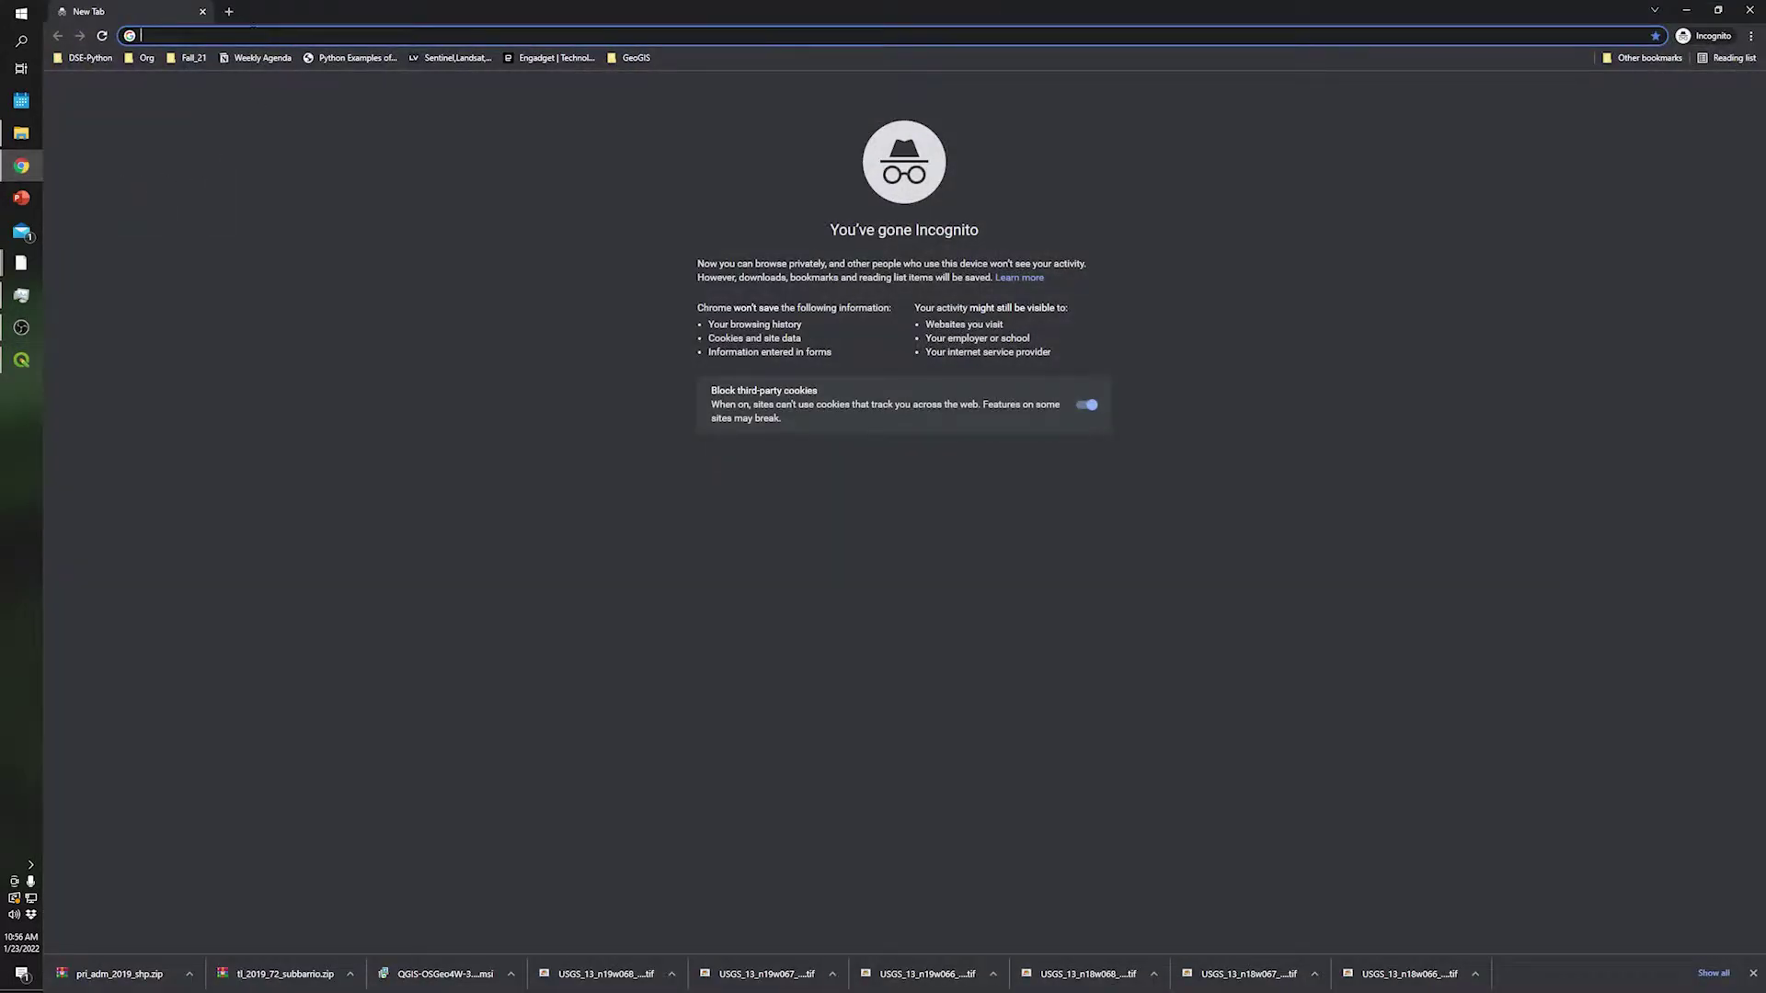
text(qgis)
key(Return)
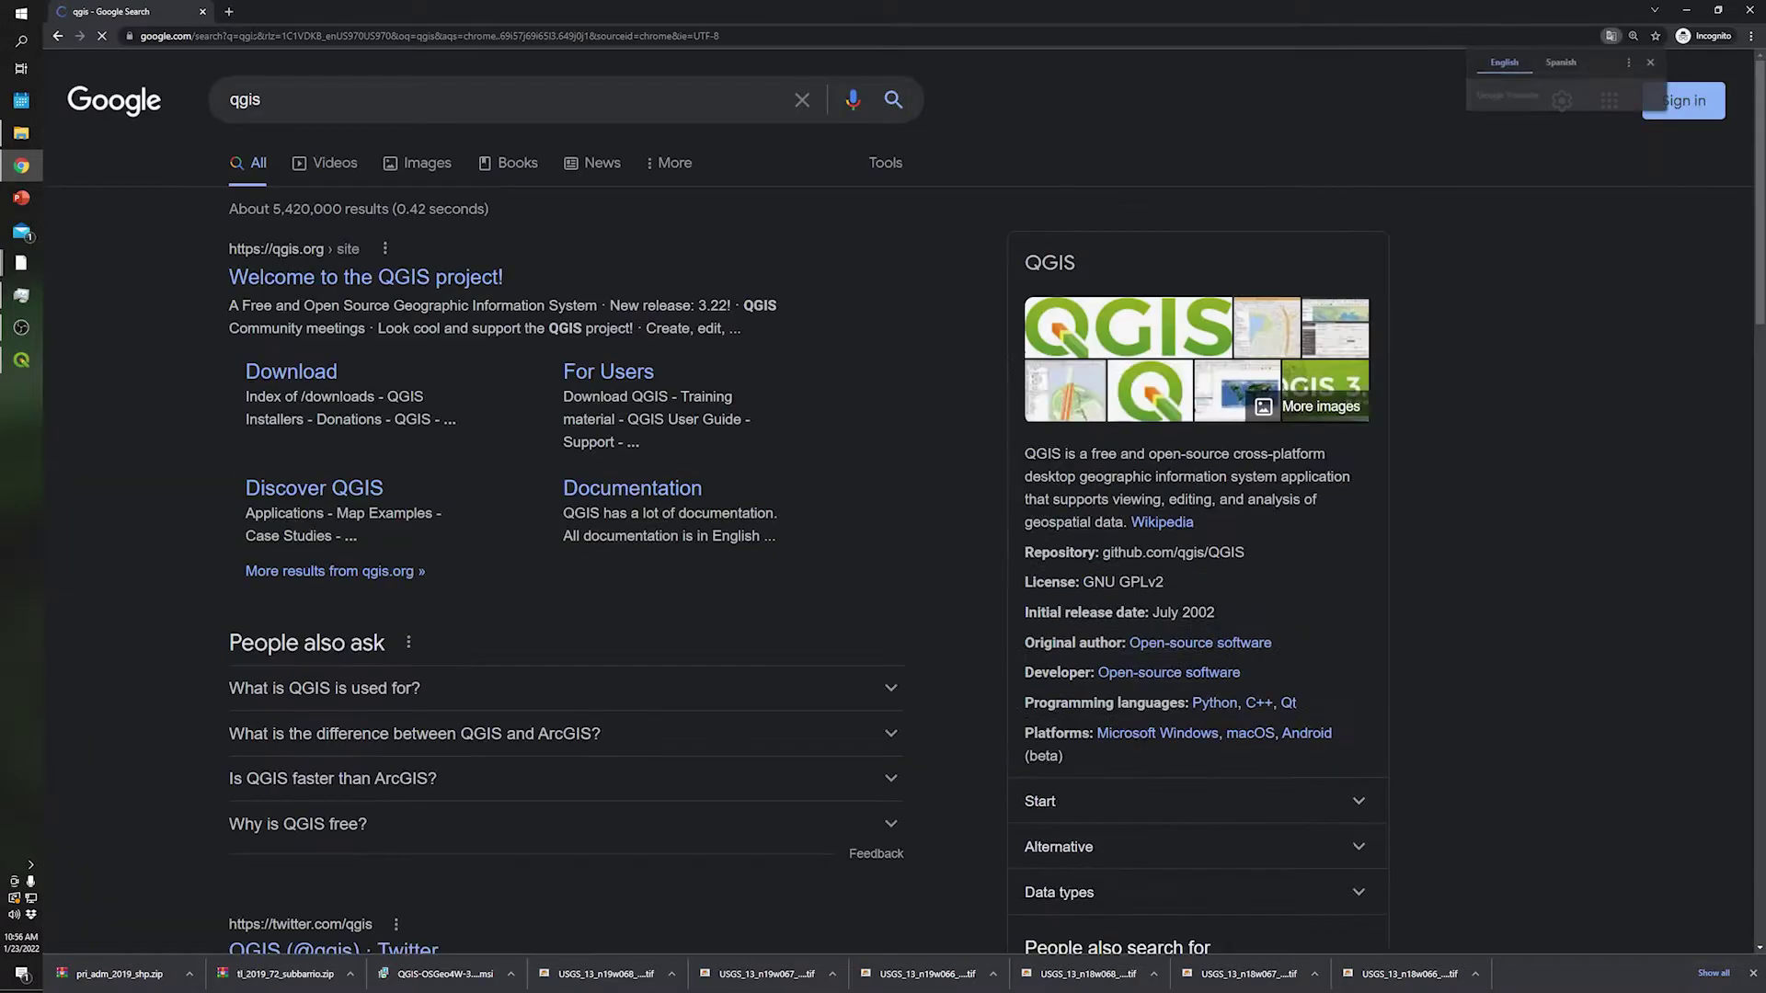
click(303, 372)
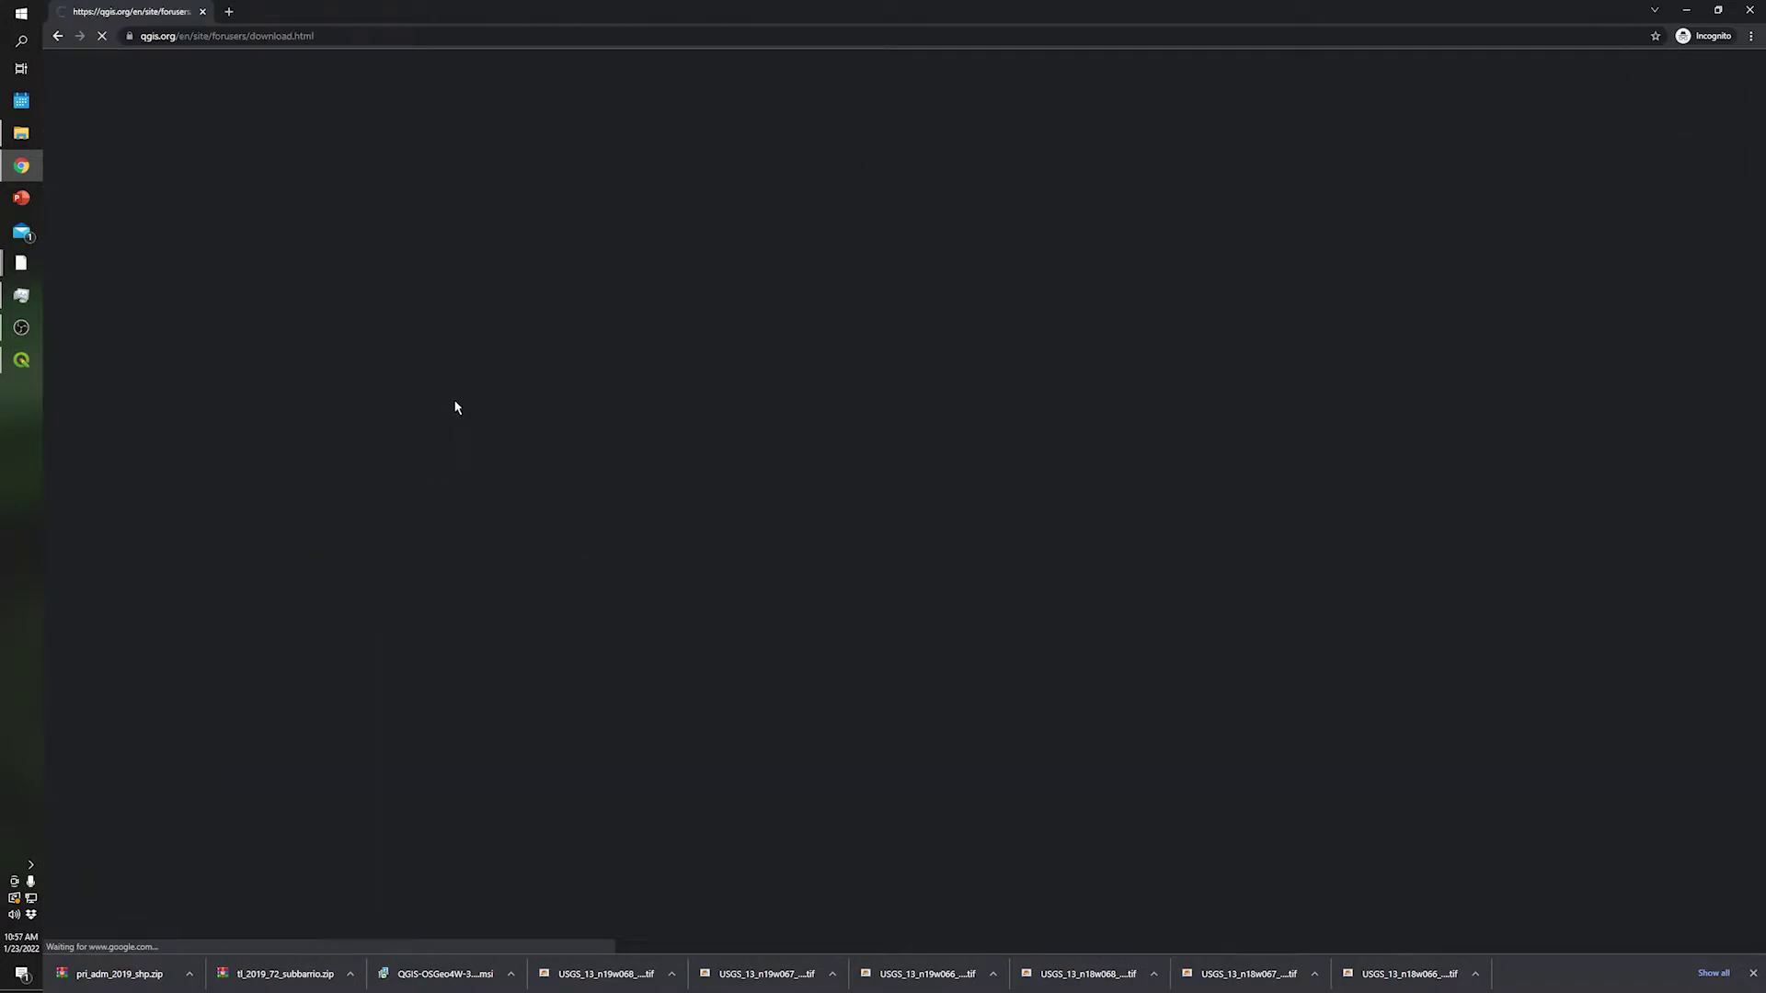
scroll(827, 598, down, 2)
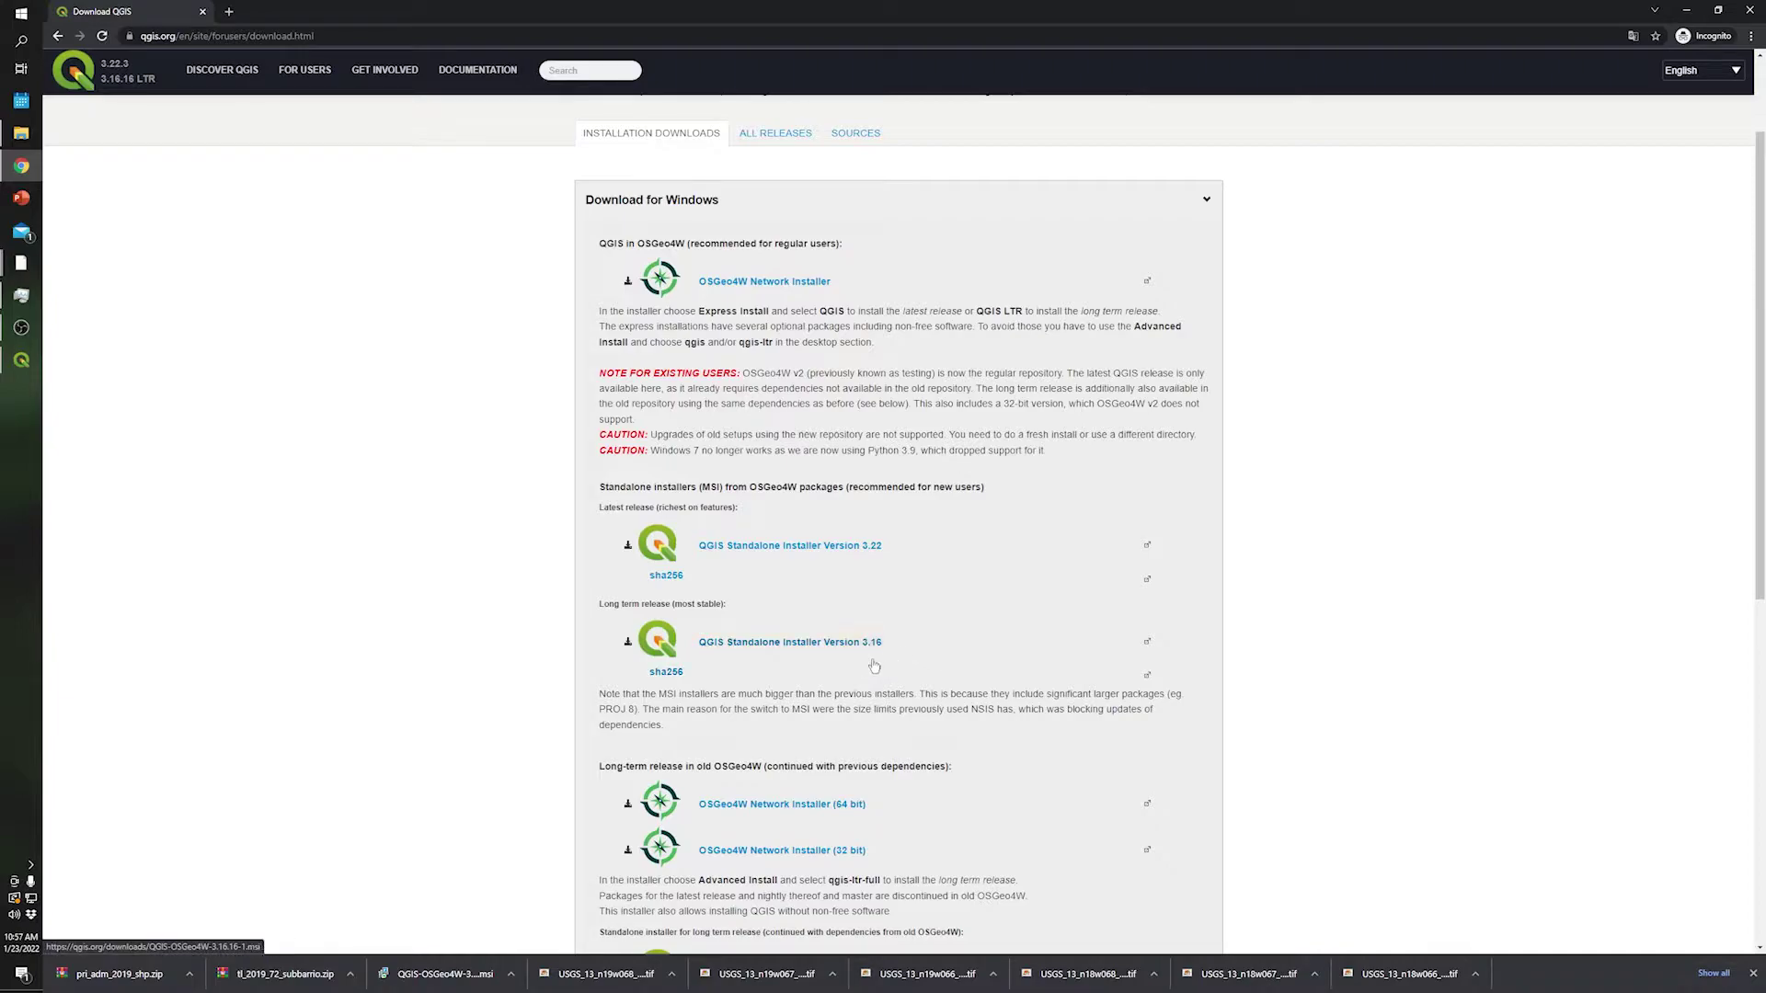
Step: Find and open the TNM Download v2 site in a new tab and select the Elevation Products (3DEP) dataset
click(229, 12)
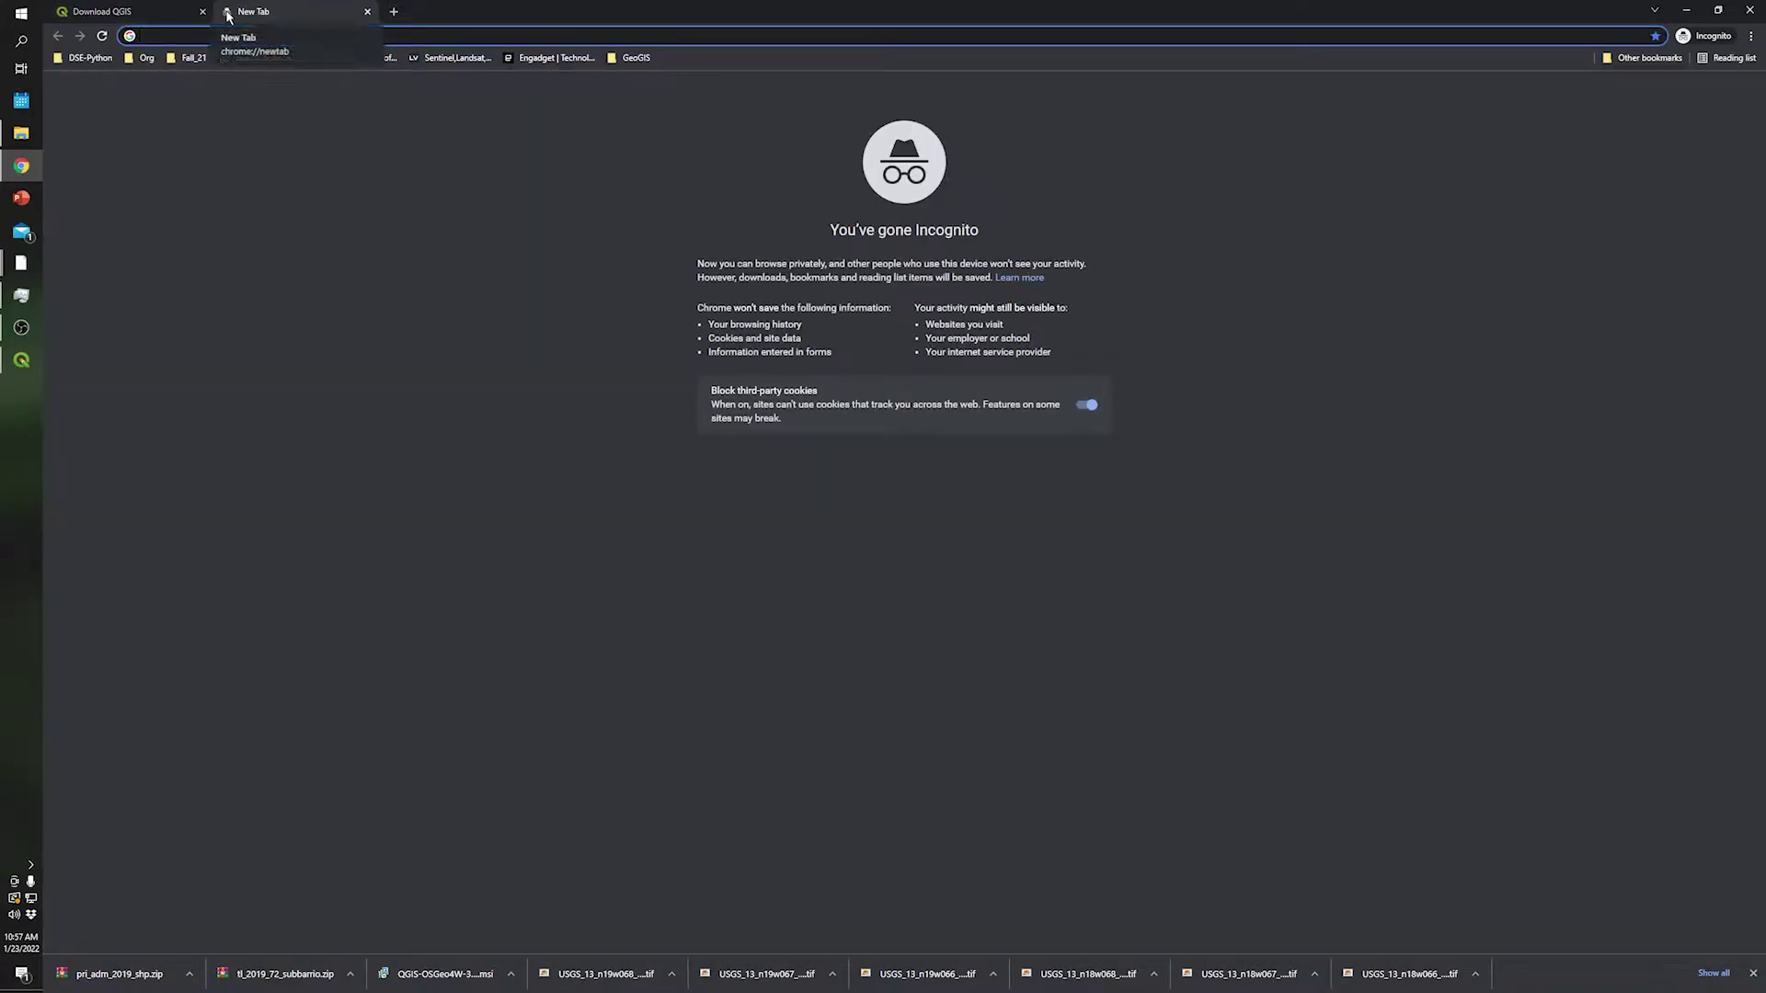
text(tnm)
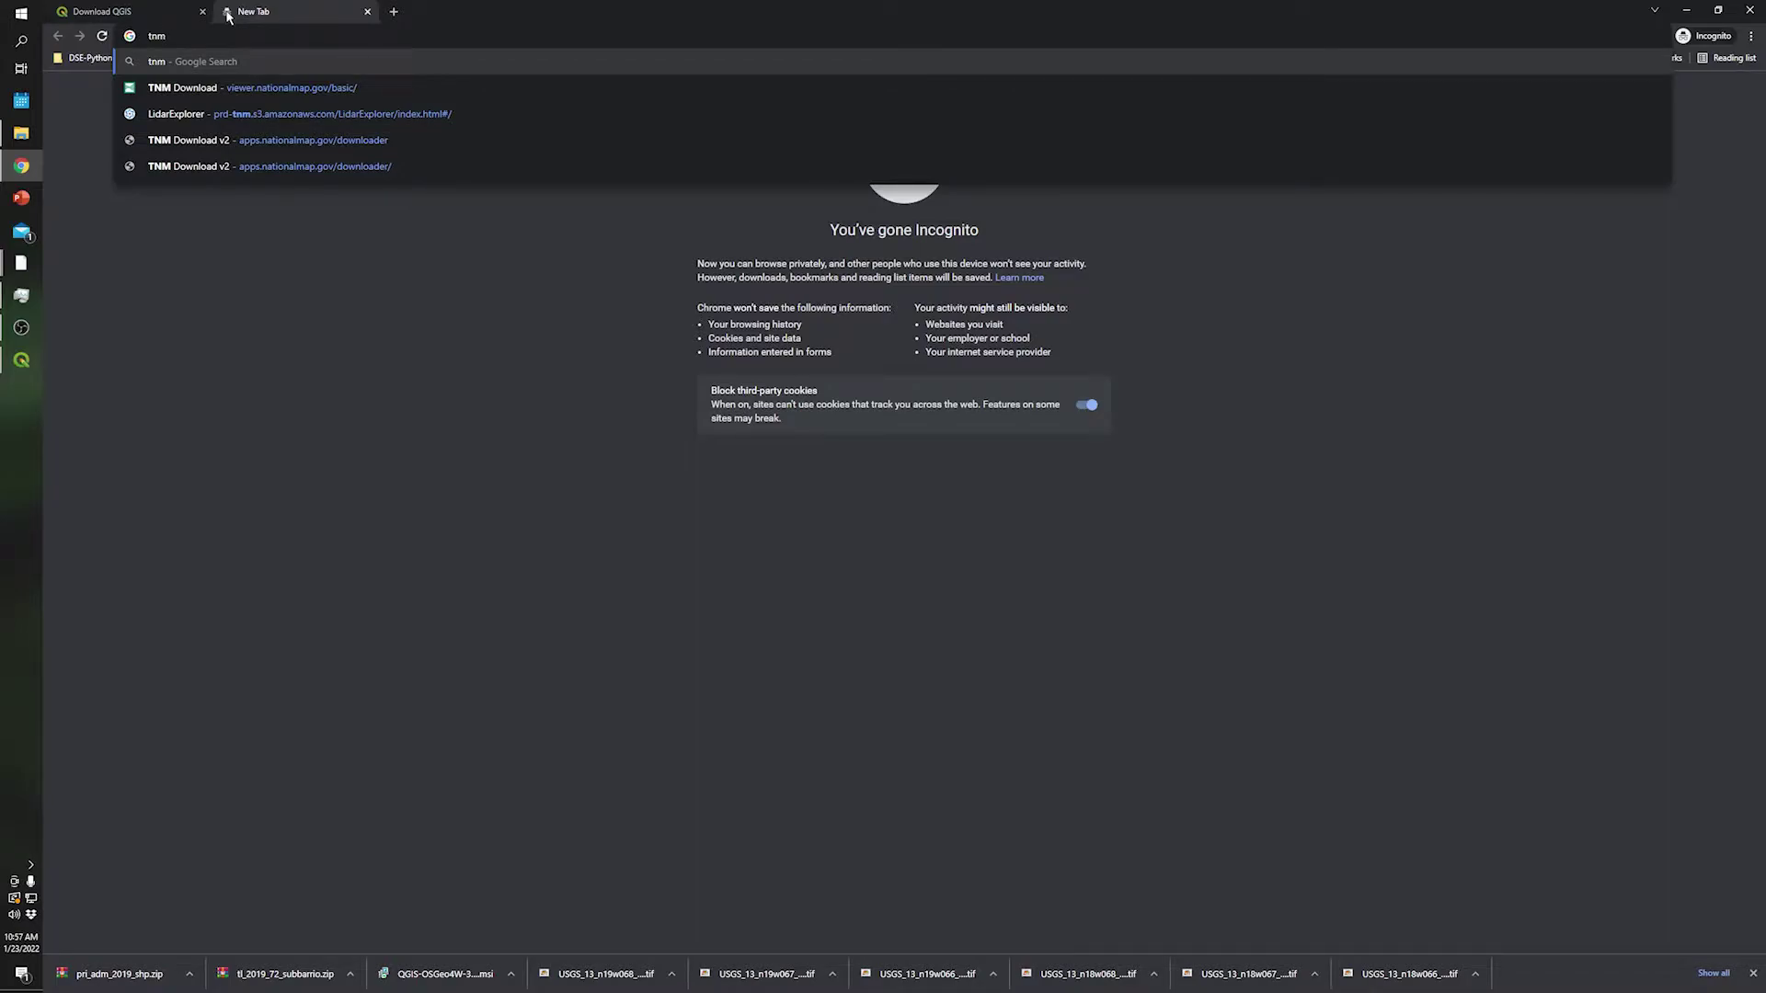
text( download v2)
key(Return)
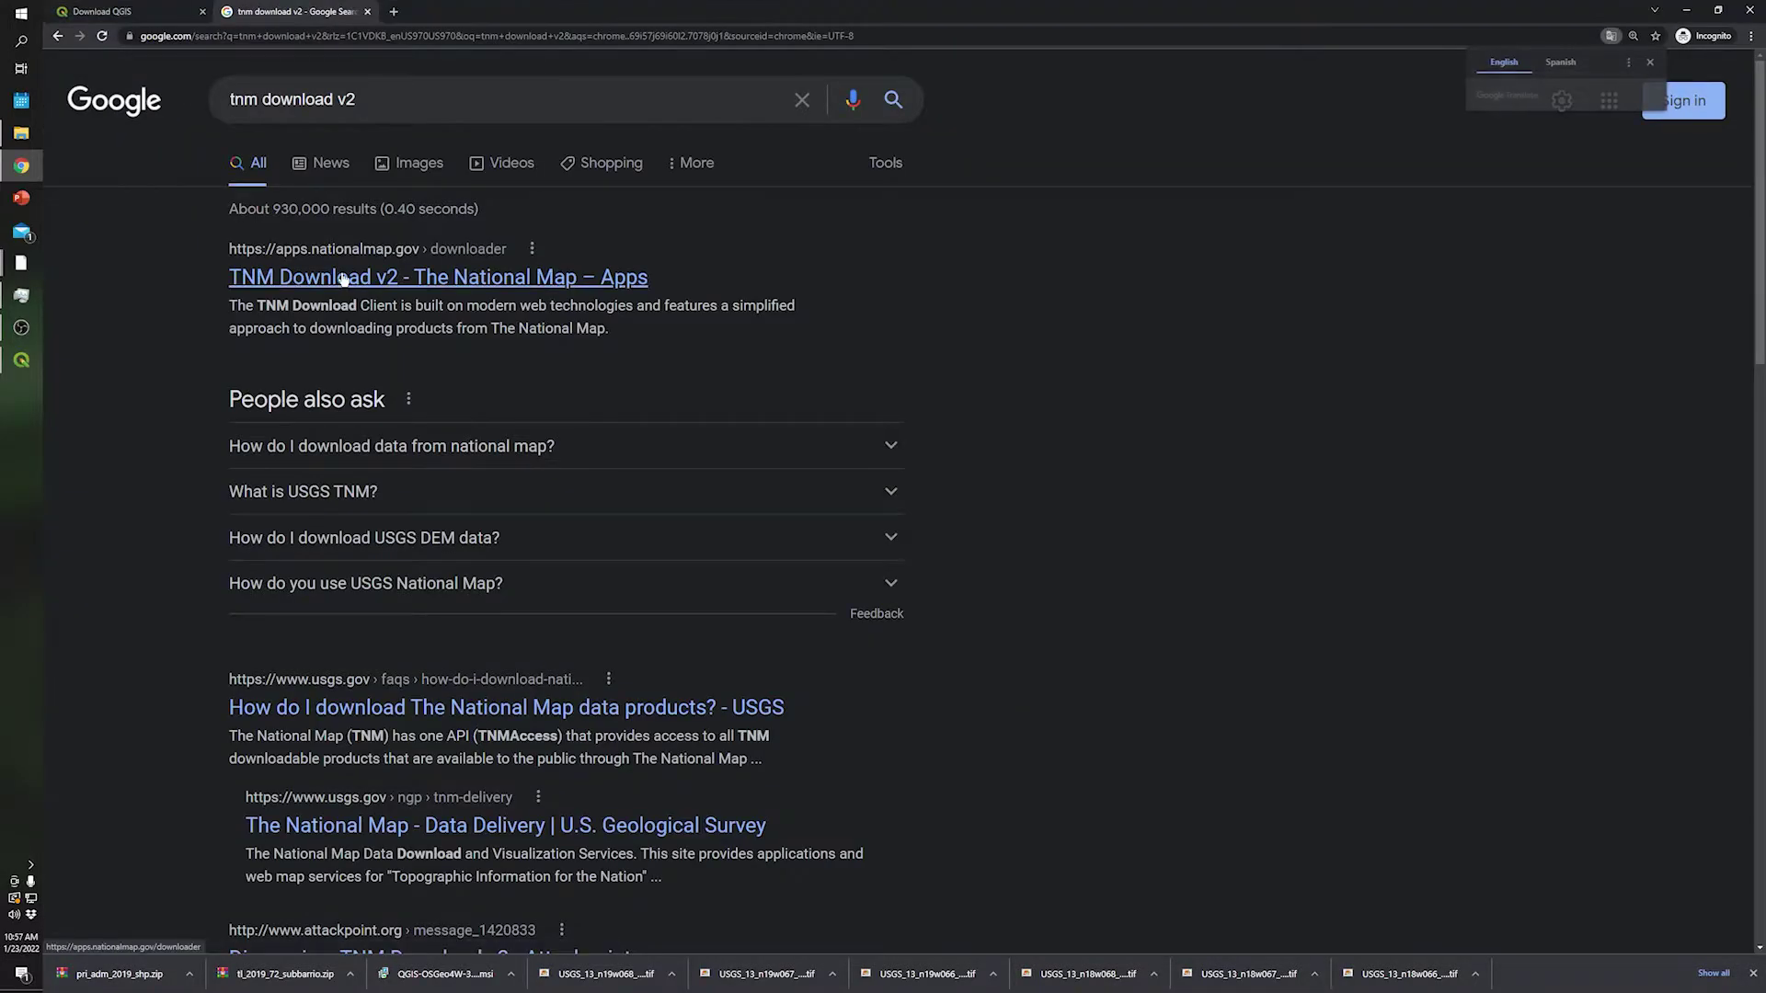
click(342, 278)
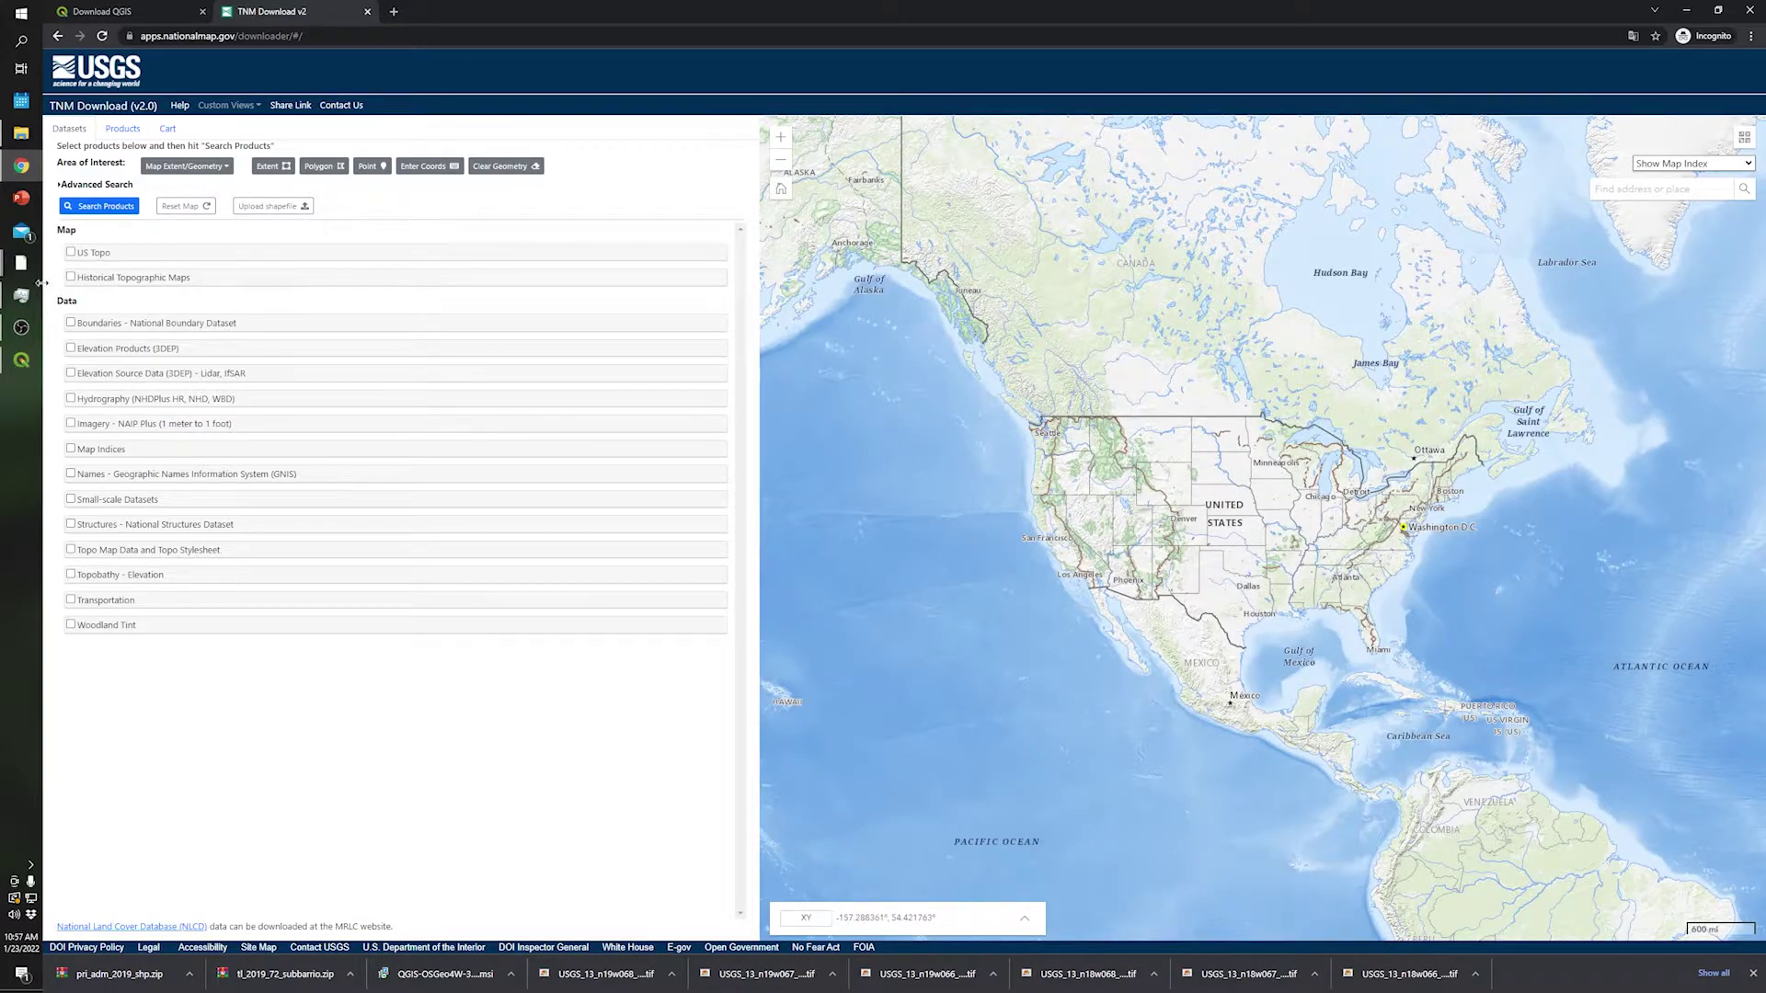
click(70, 350)
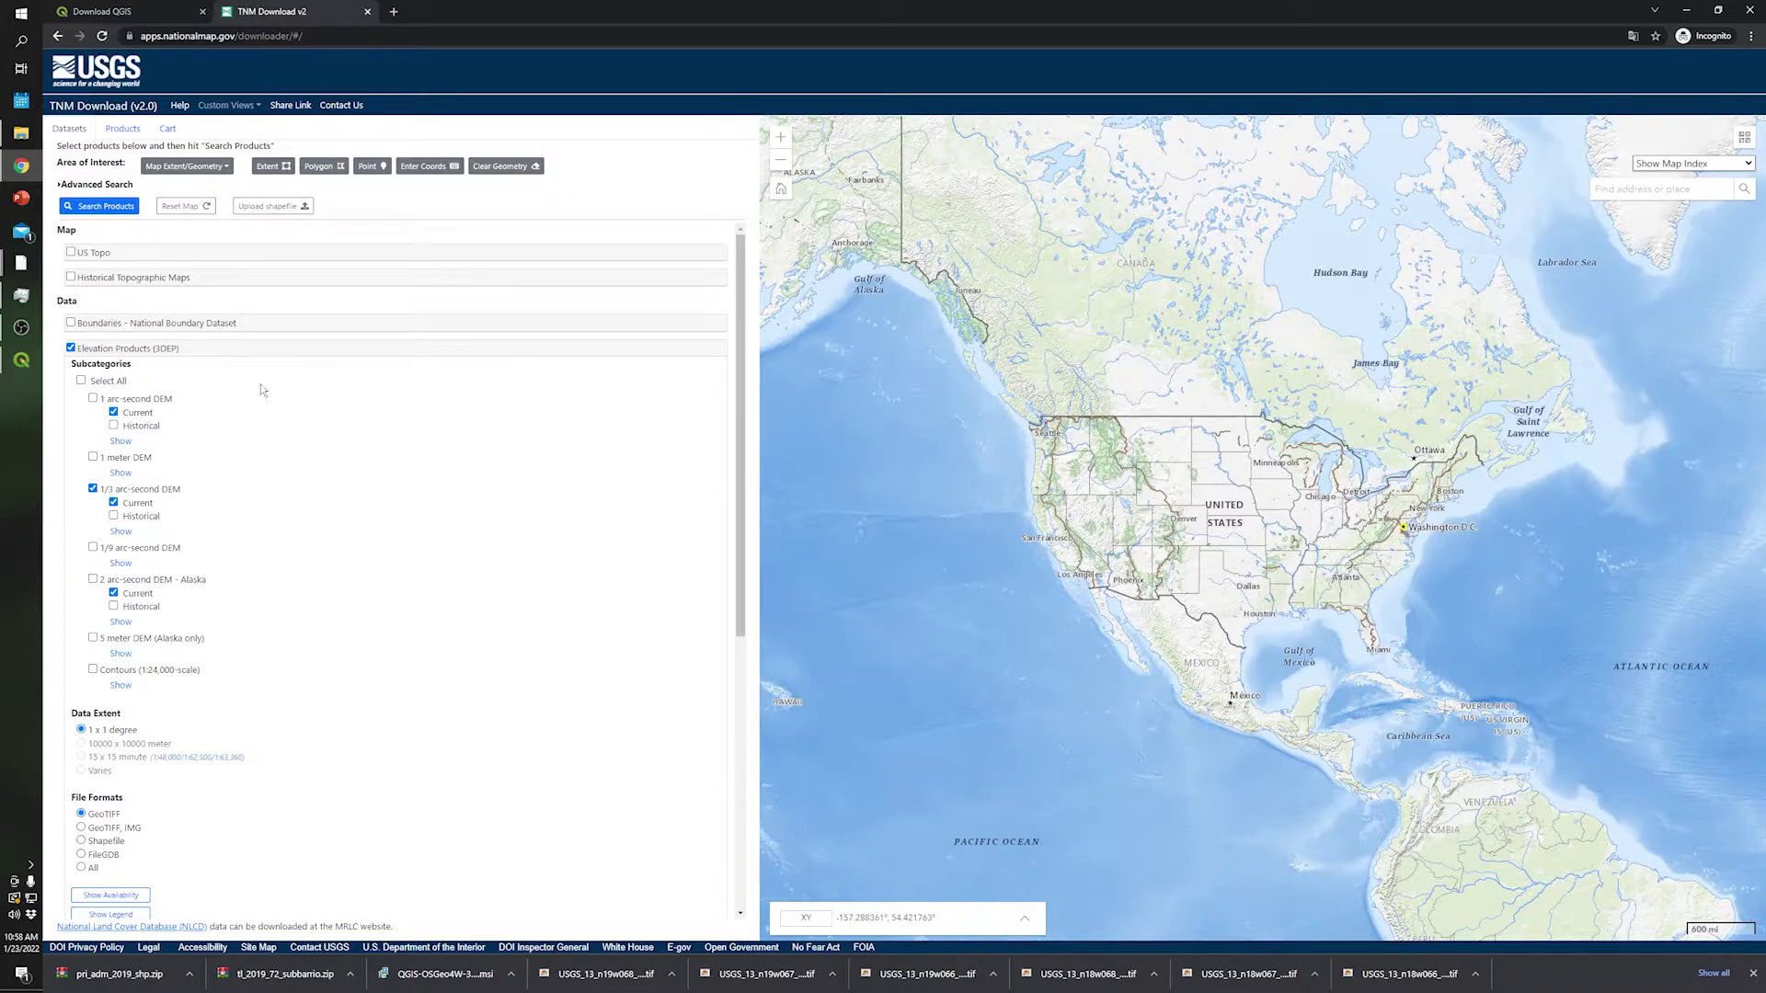
Step: Search for "1/3 arc second to meter" in a new tab and open the Getting USGS Data page with its arc-to-meter table
click(394, 12)
text(1)
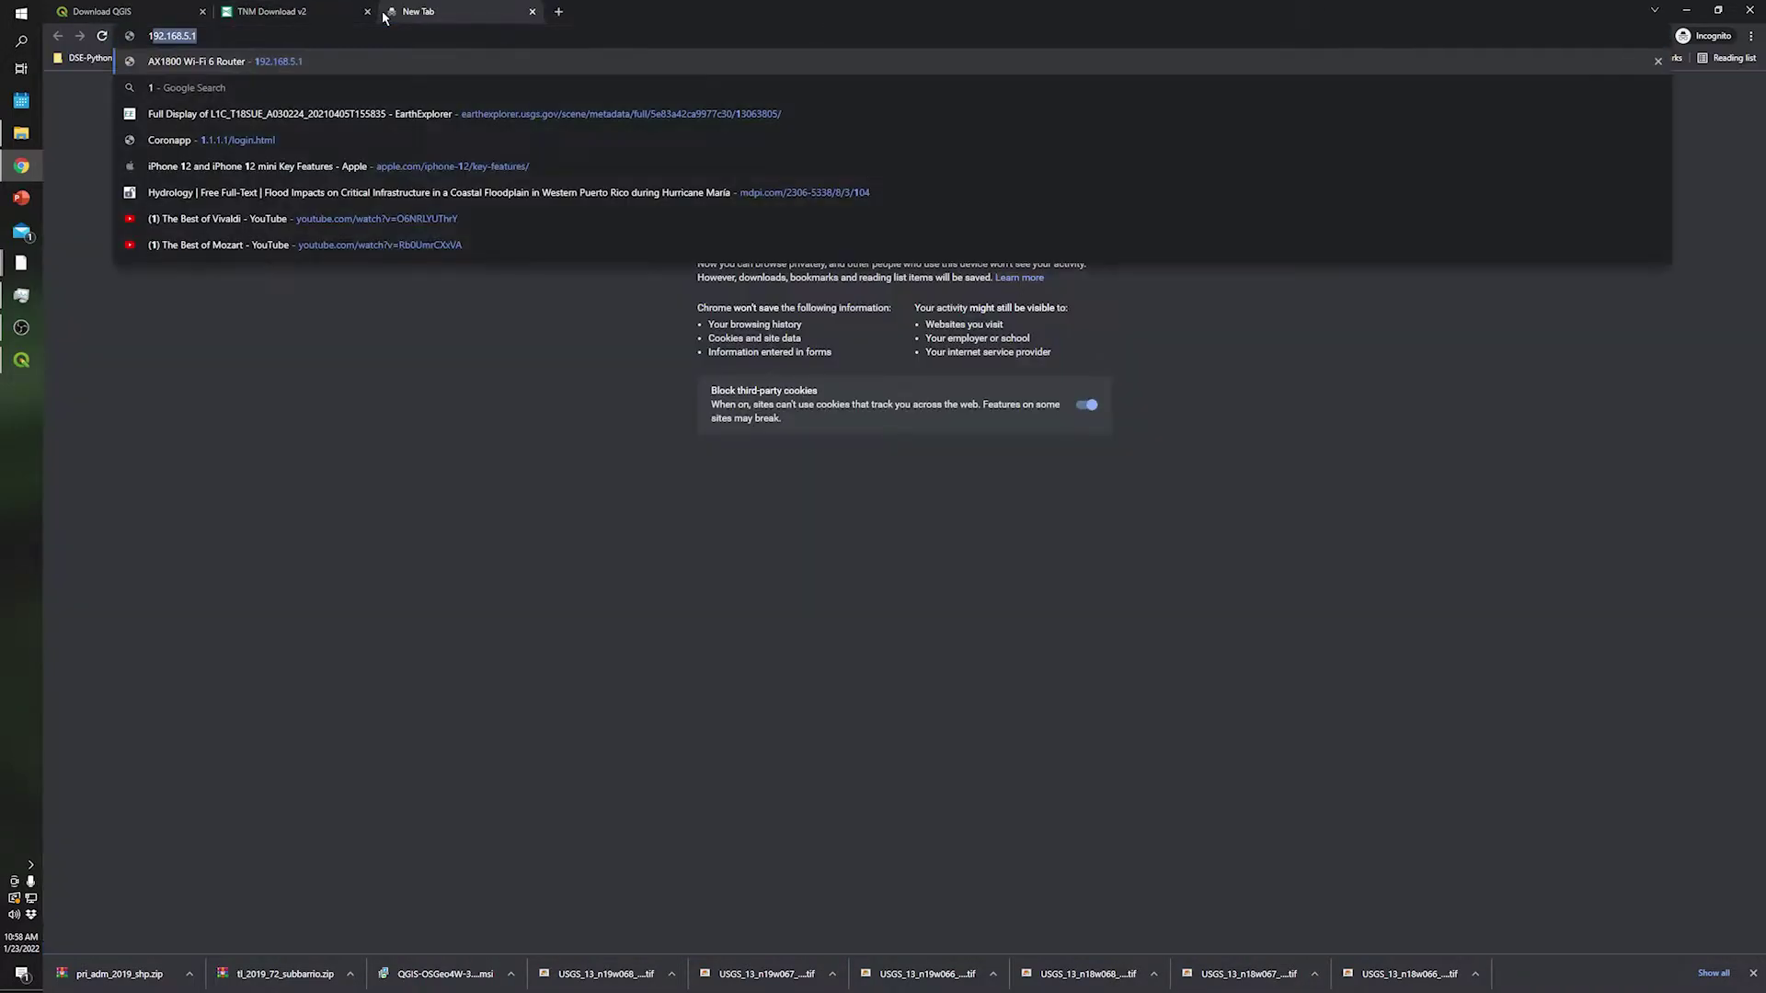
text(/m ard)
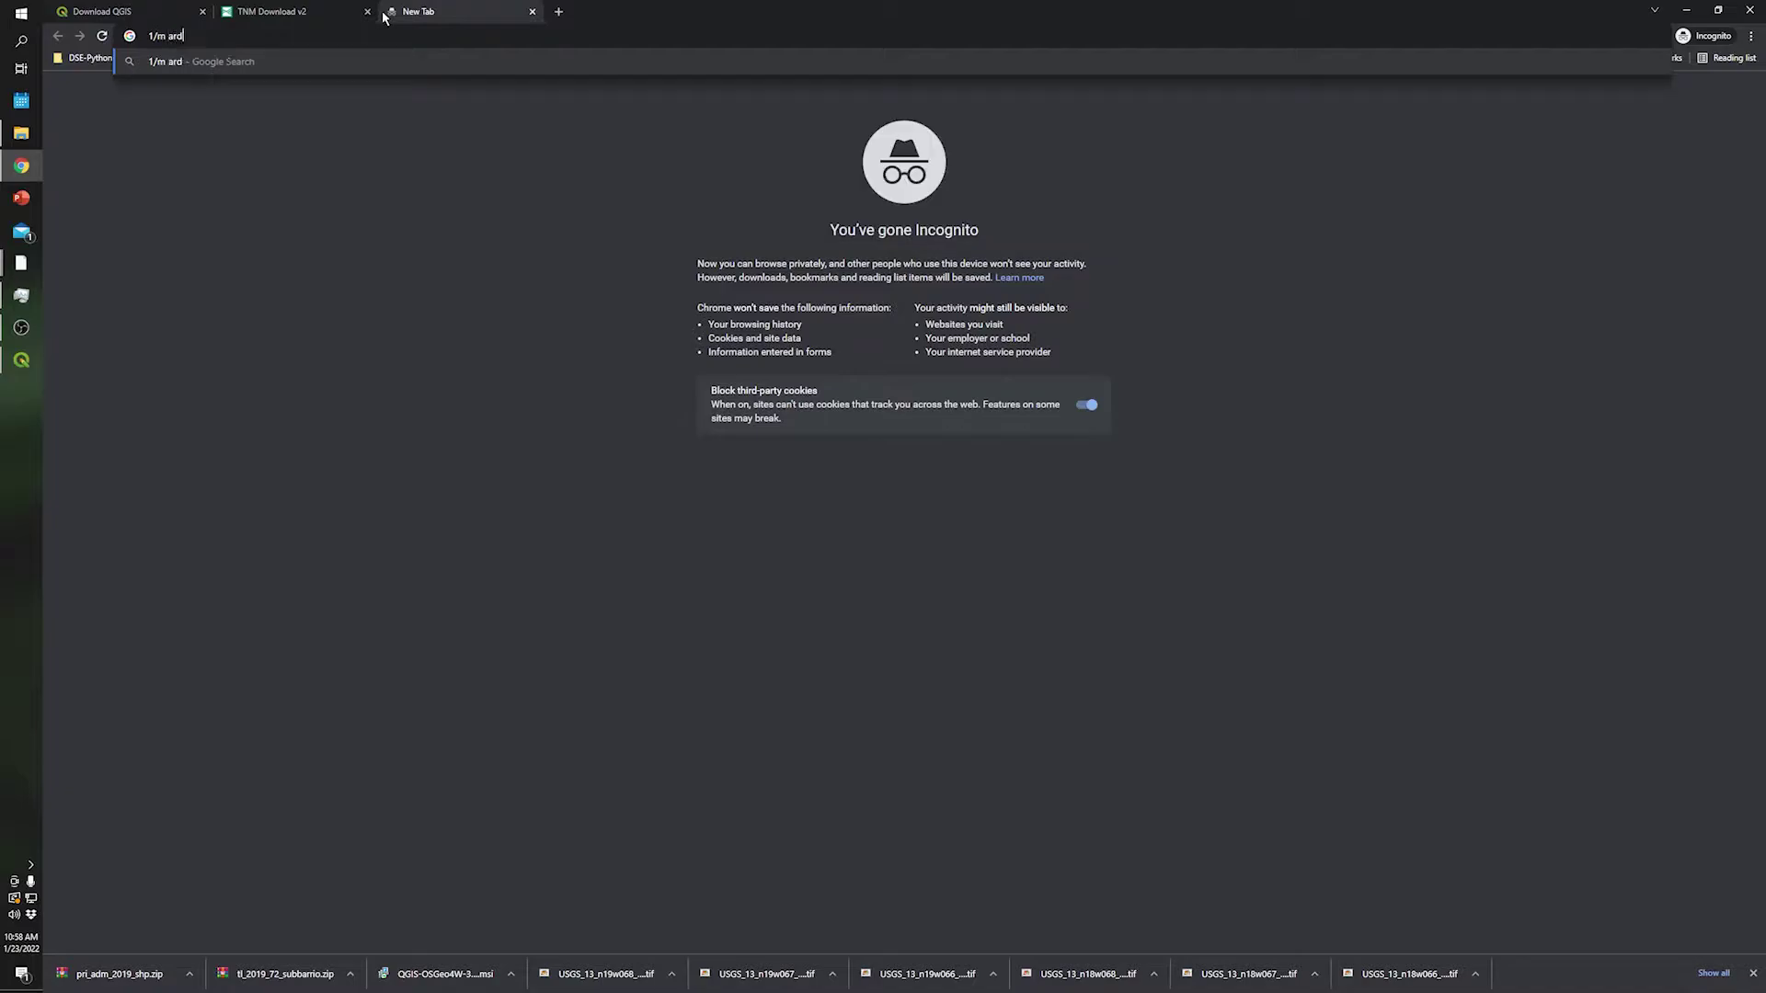
key(BackSpace)
key(BackSpace)
key(BackSpace)
key(BackSpace)
text(3)
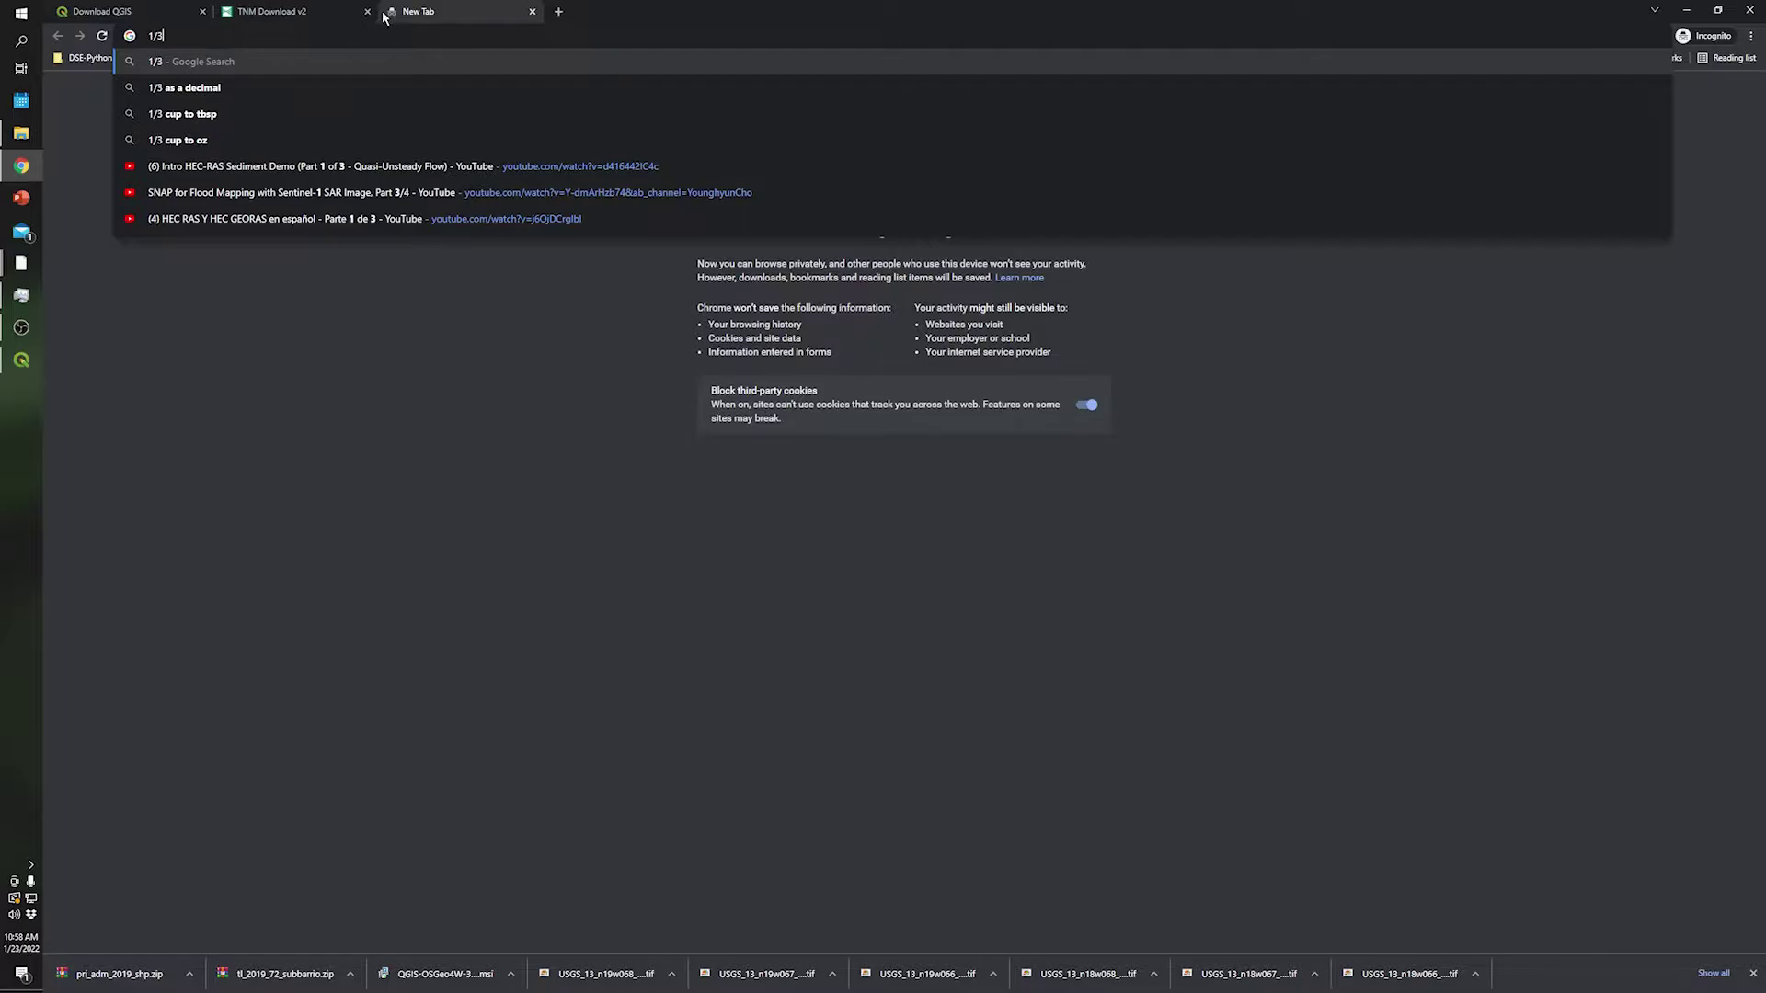
text( arc second)
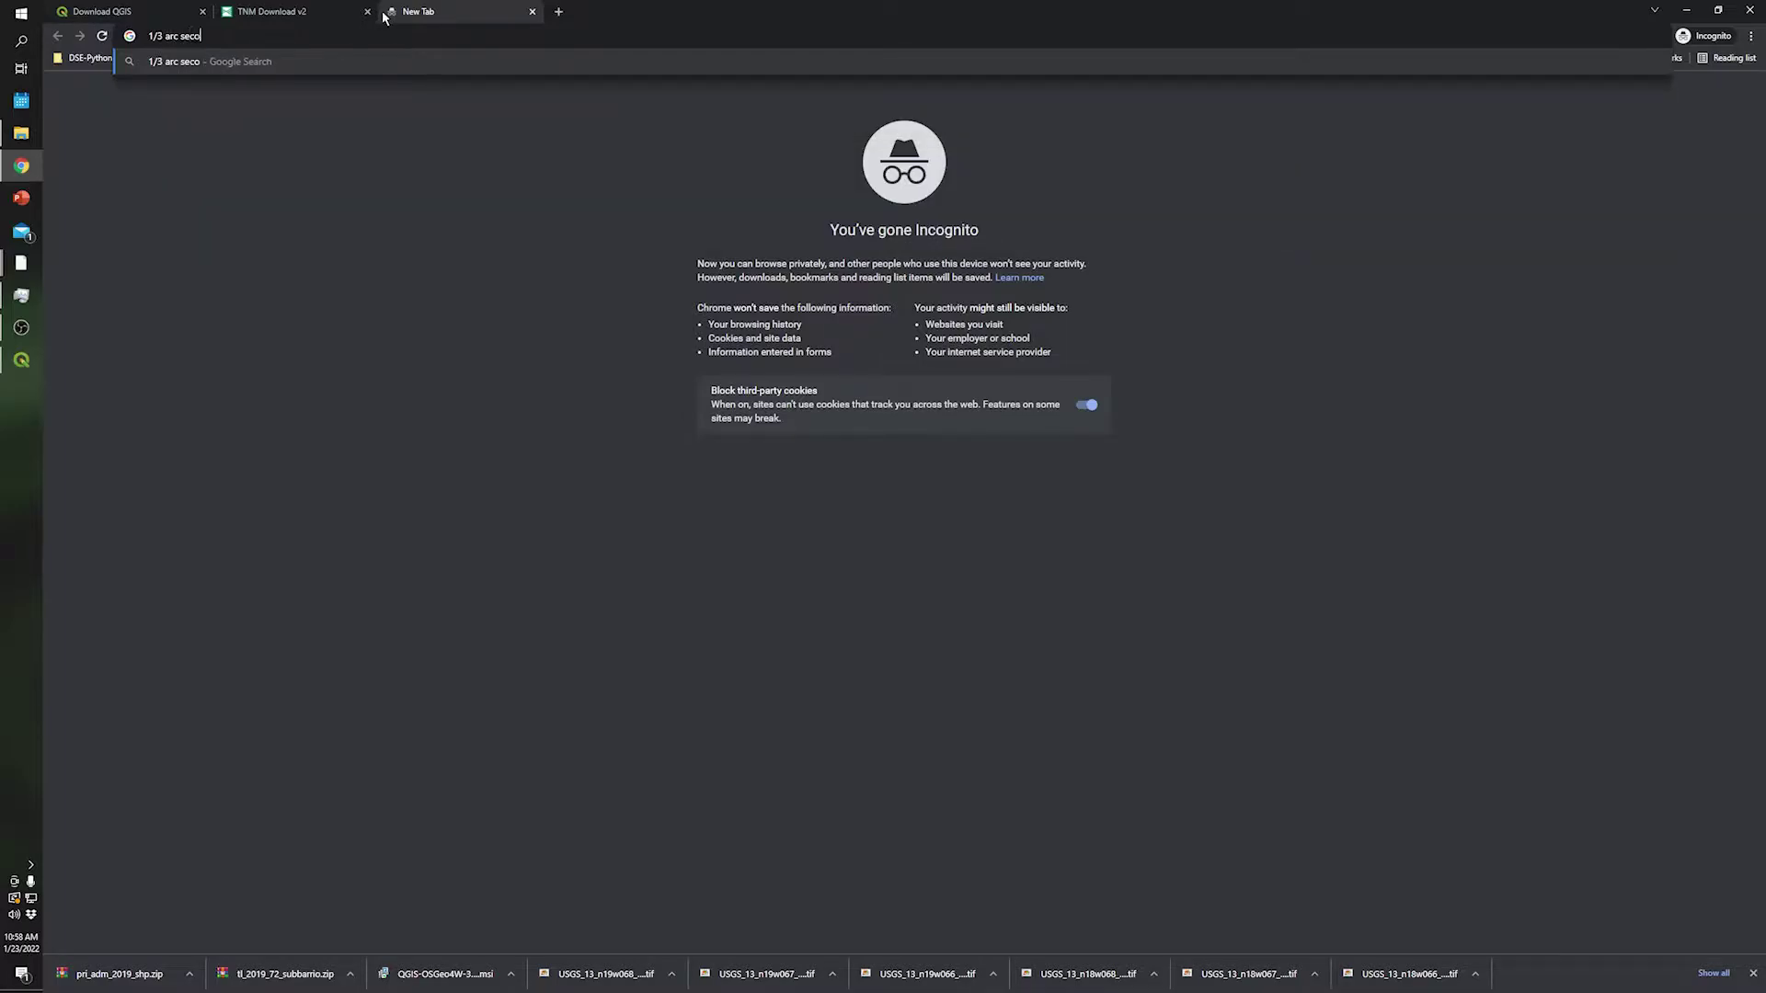
key(Return)
click(549, 102)
text(to meter)
key(Return)
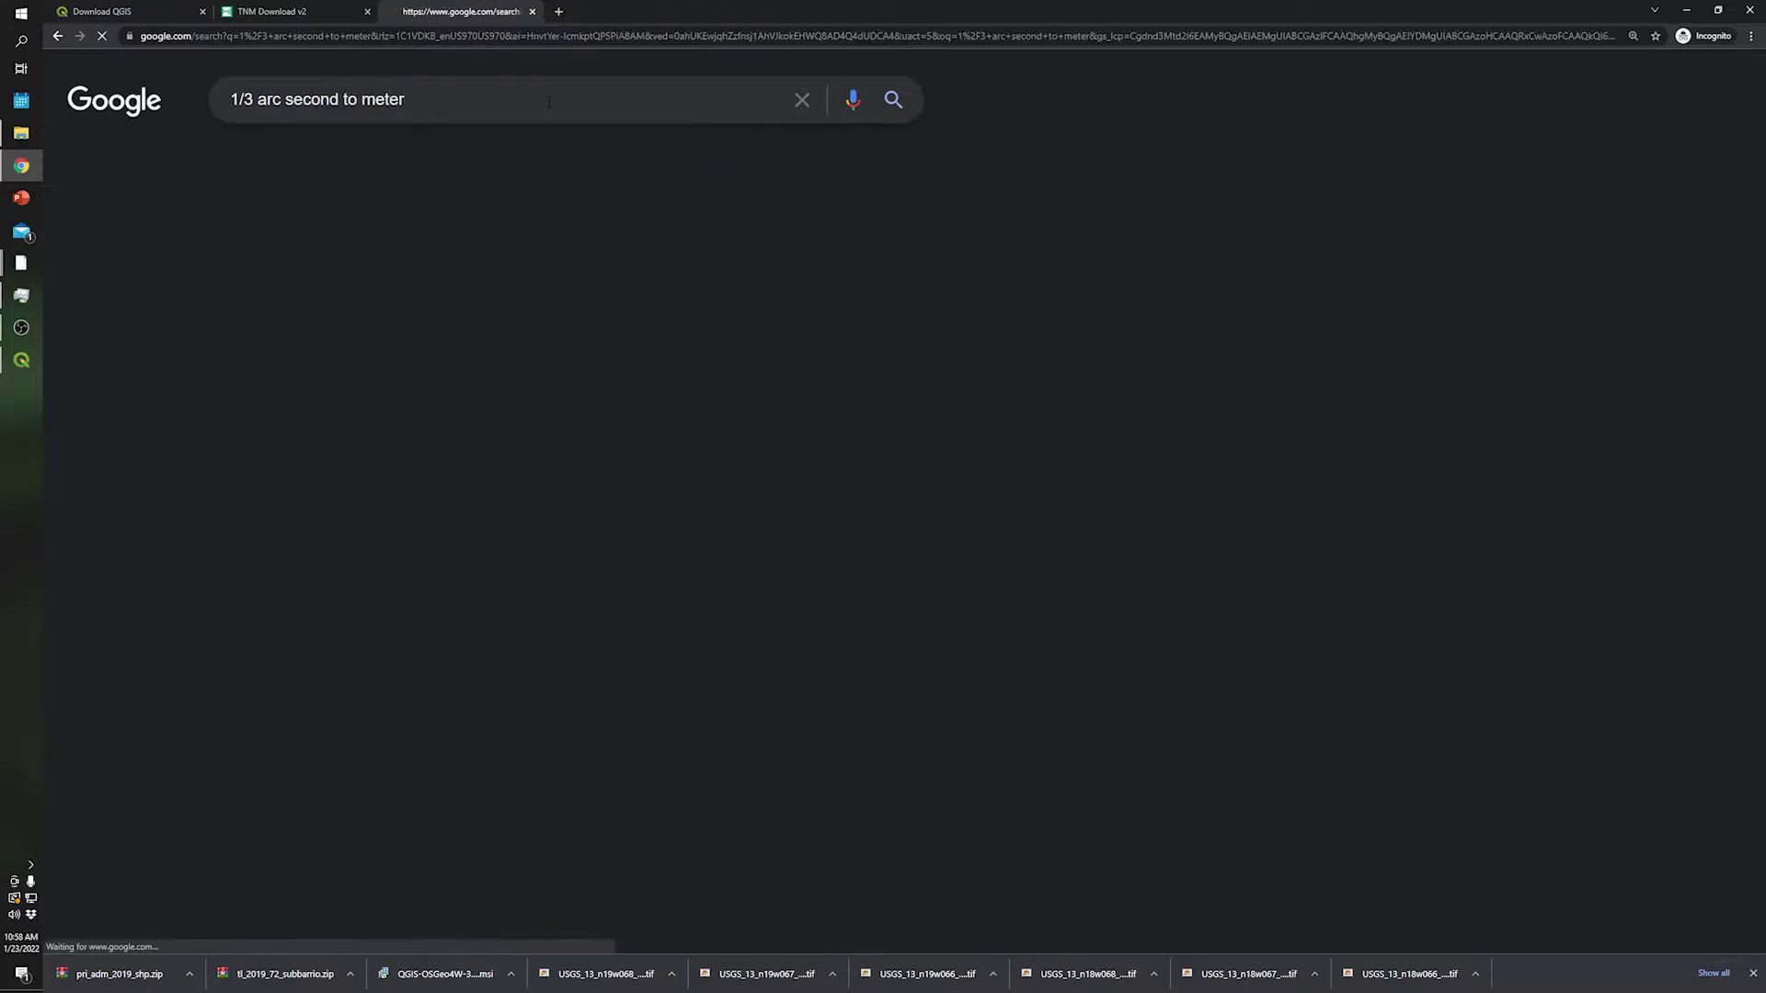
click(294, 600)
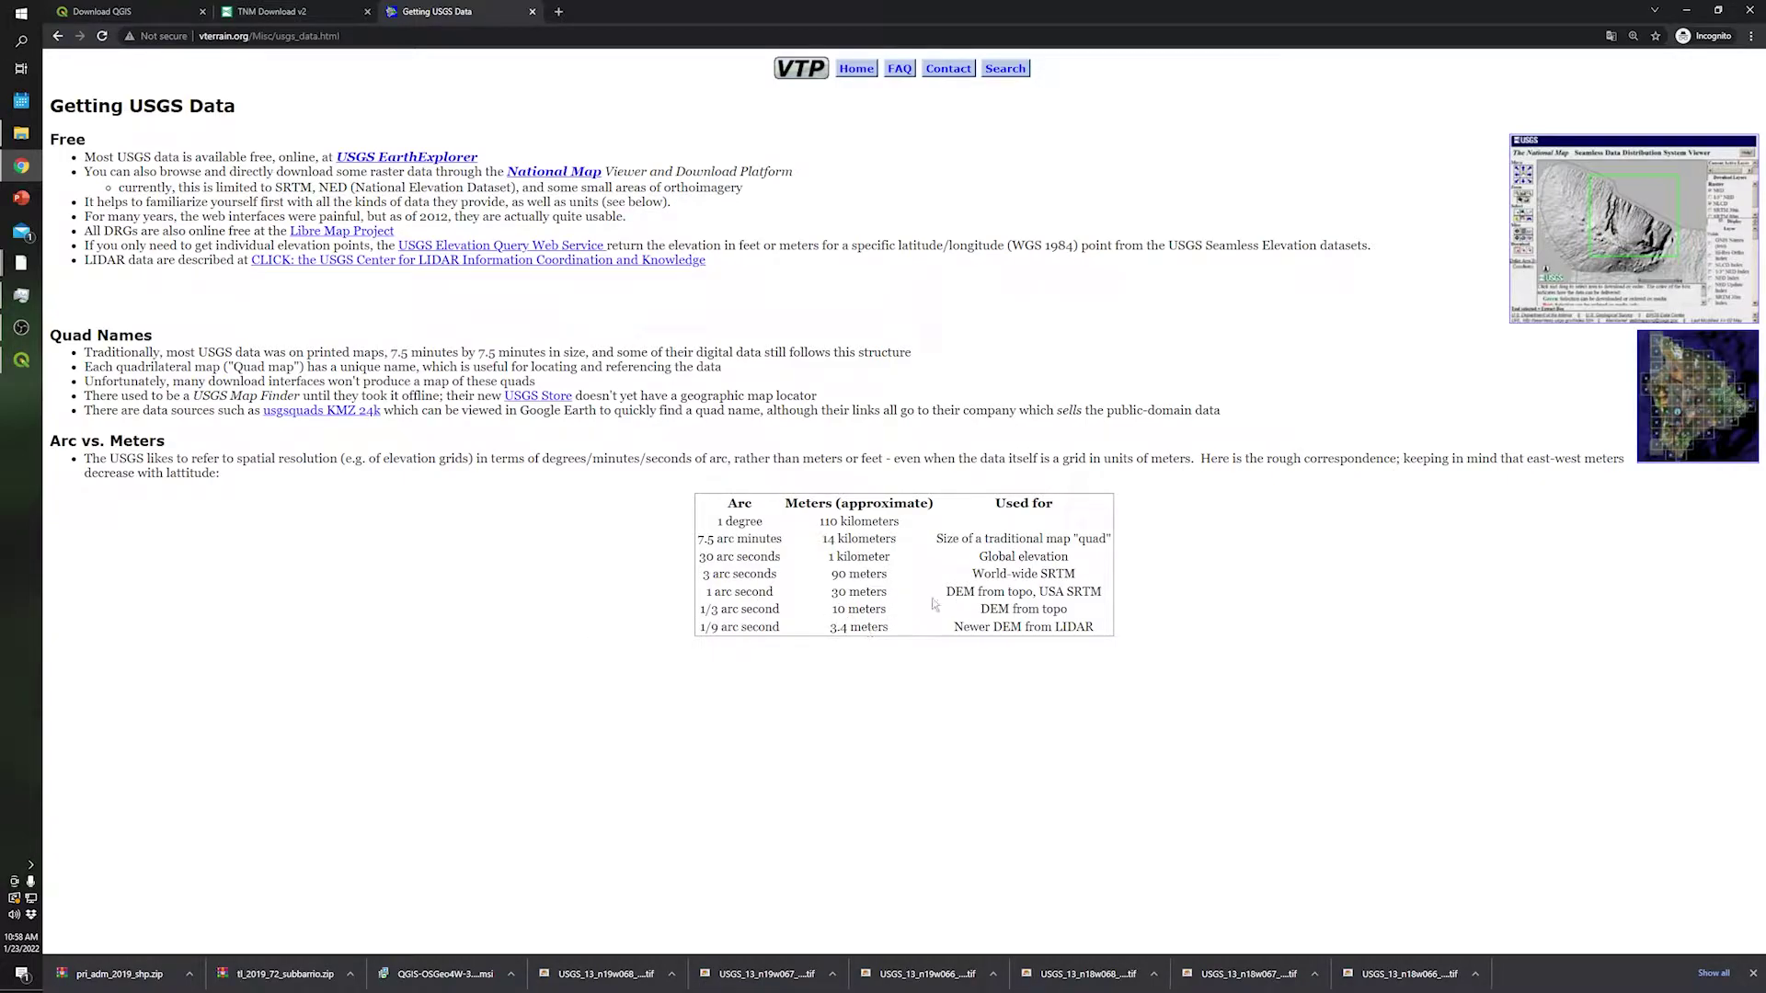
Step: Back in TNM Download, deselect the current 2 arc-second Alaska DEM and show the 1/3 arc-second DEM coverage on the map
click(258, 11)
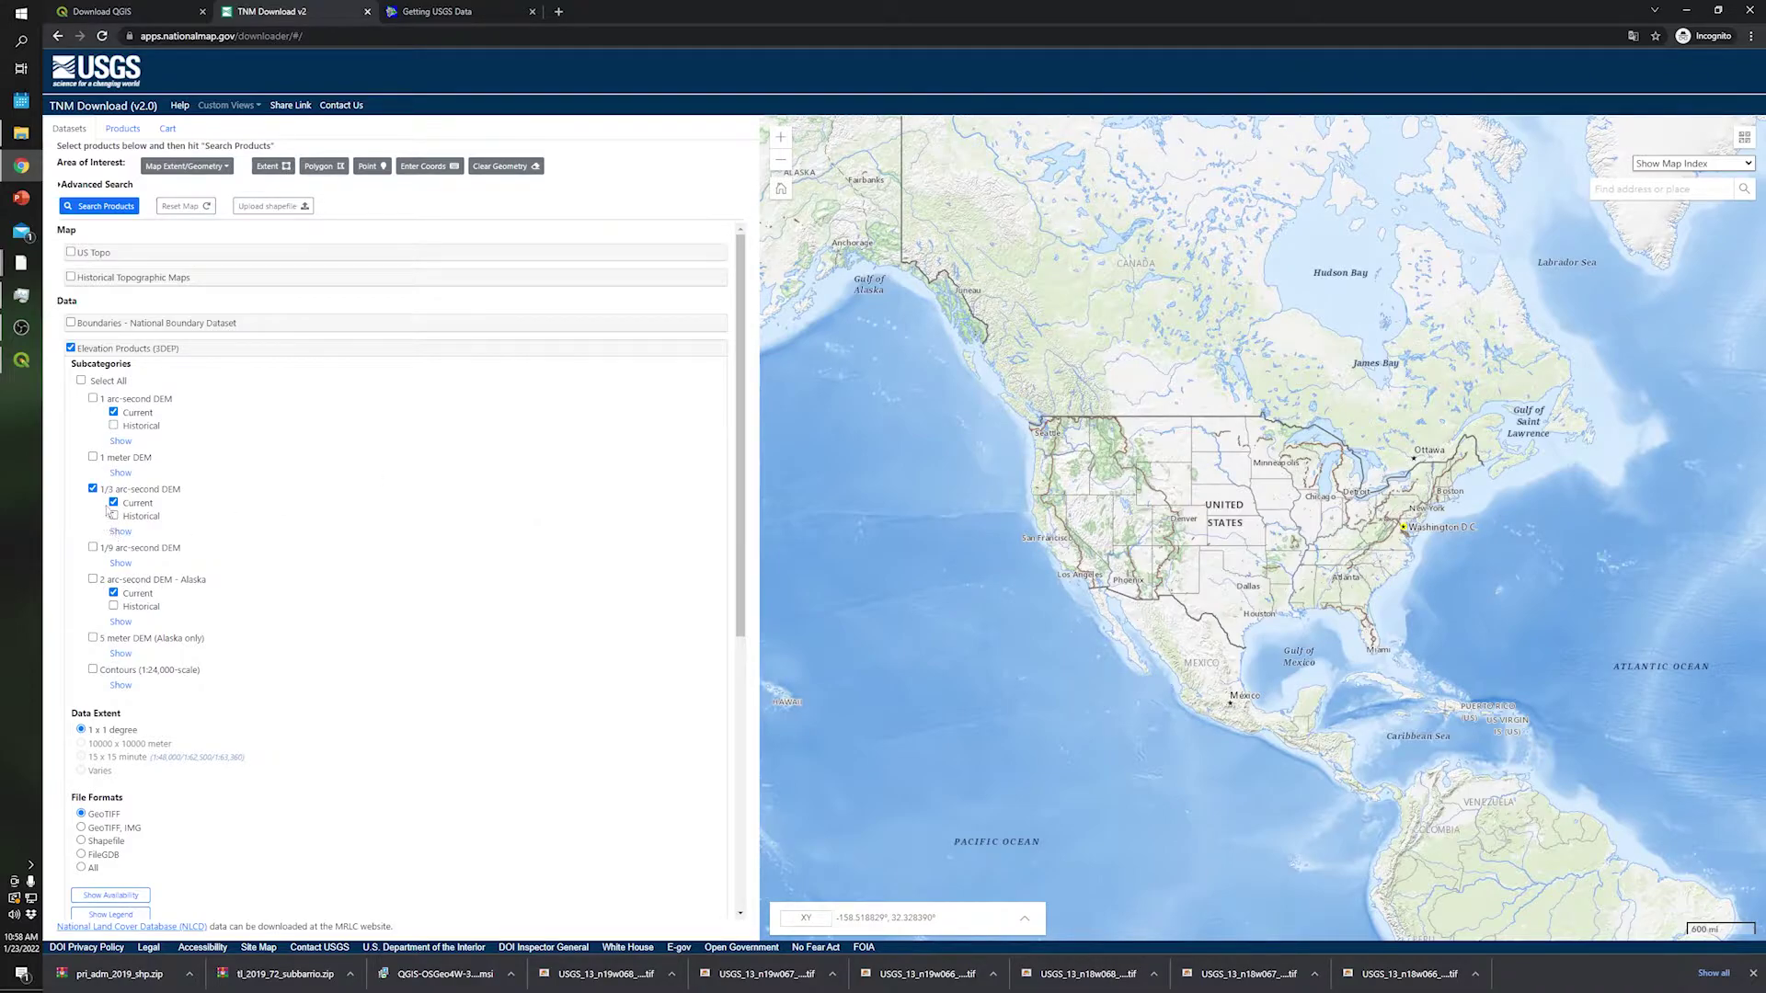
click(114, 595)
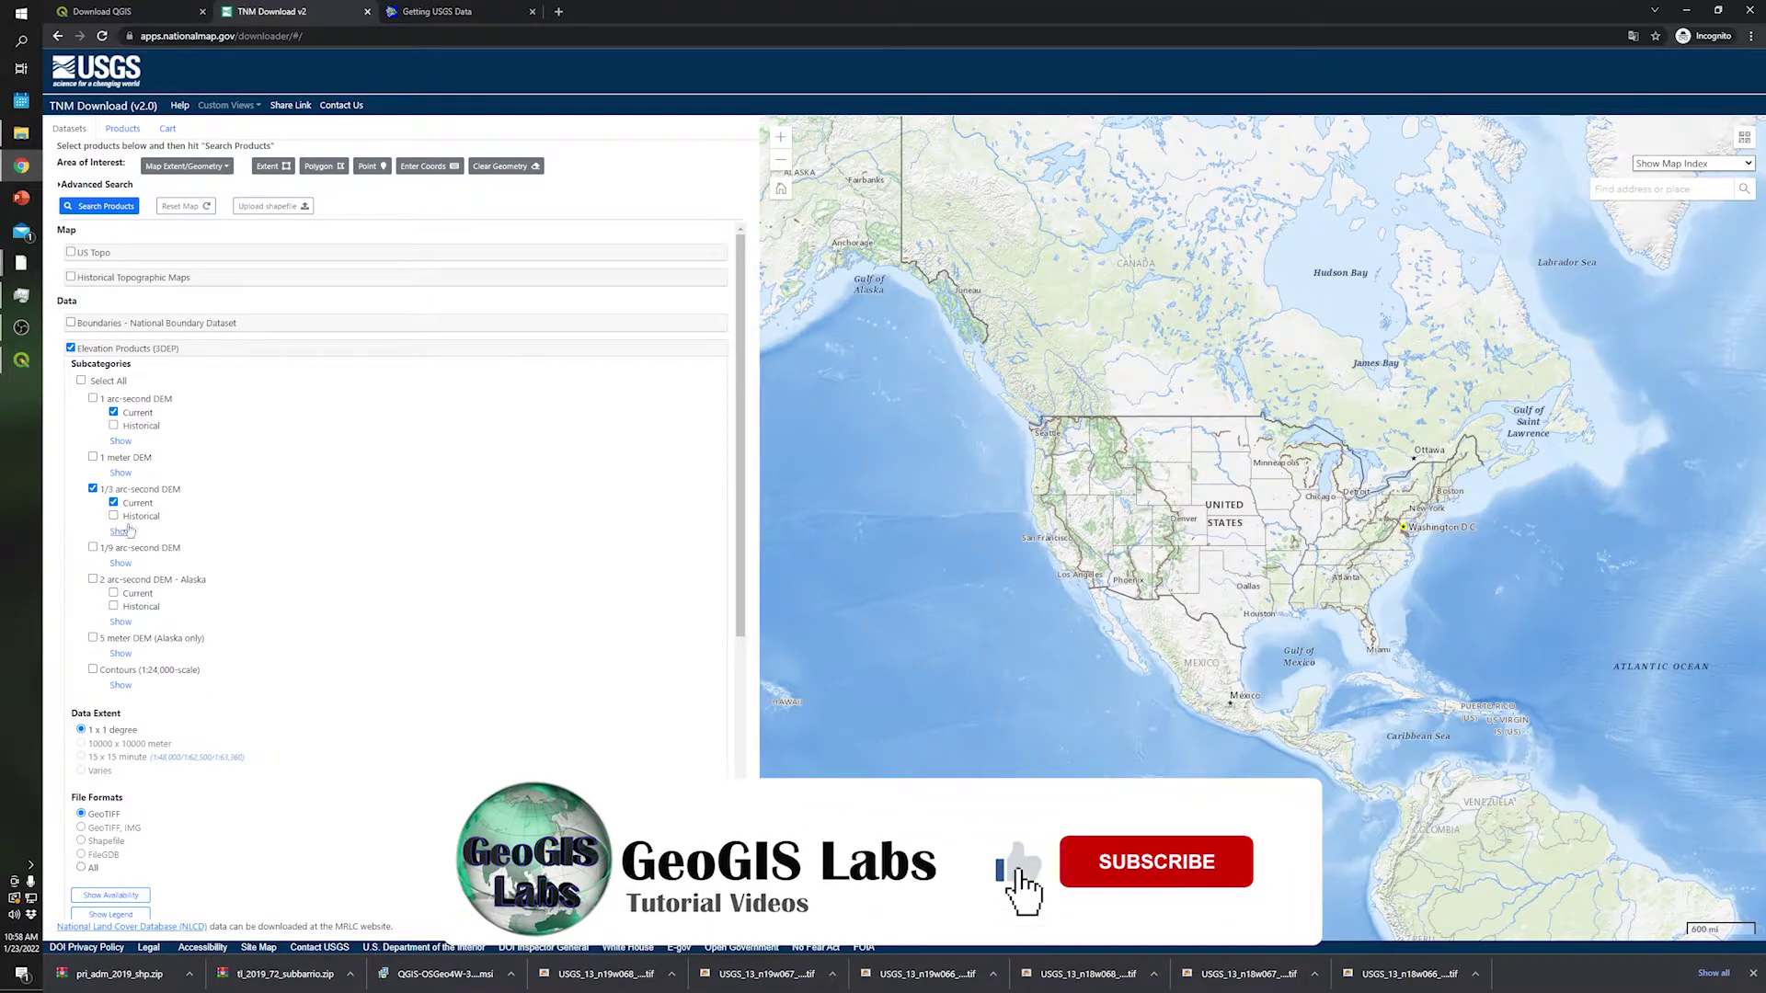
click(119, 532)
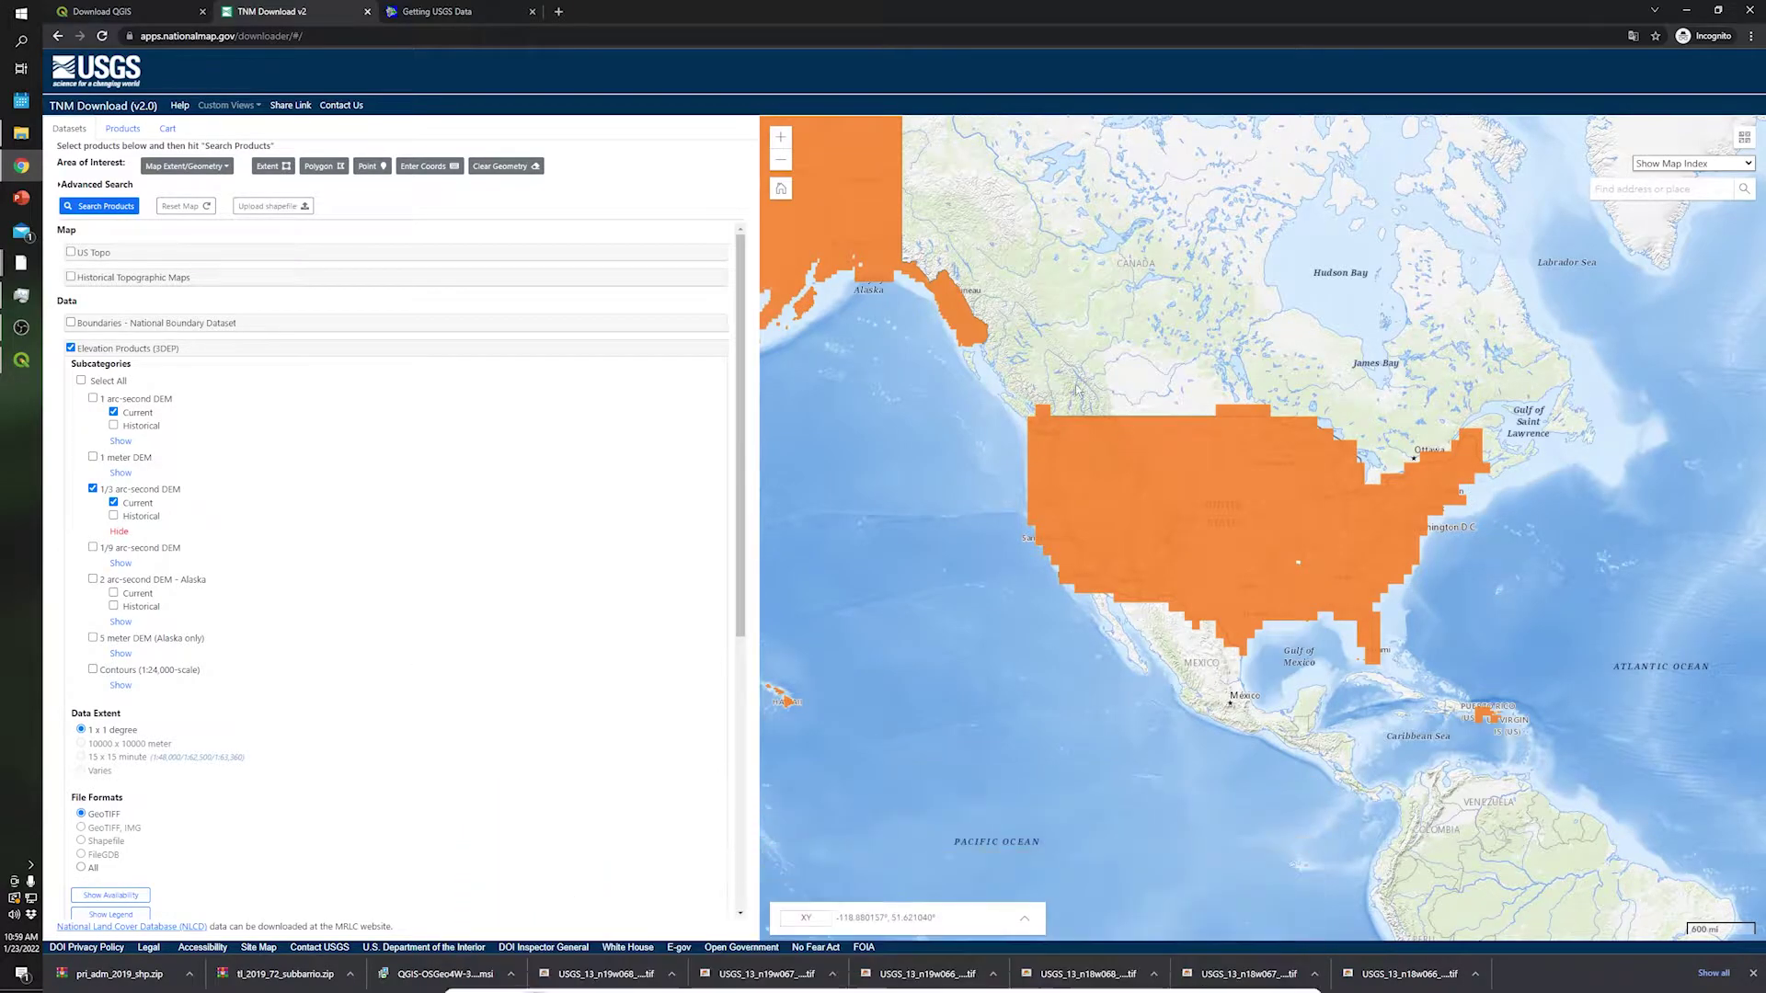
drag(957, 481, 1005, 553)
drag(844, 314, 896, 360)
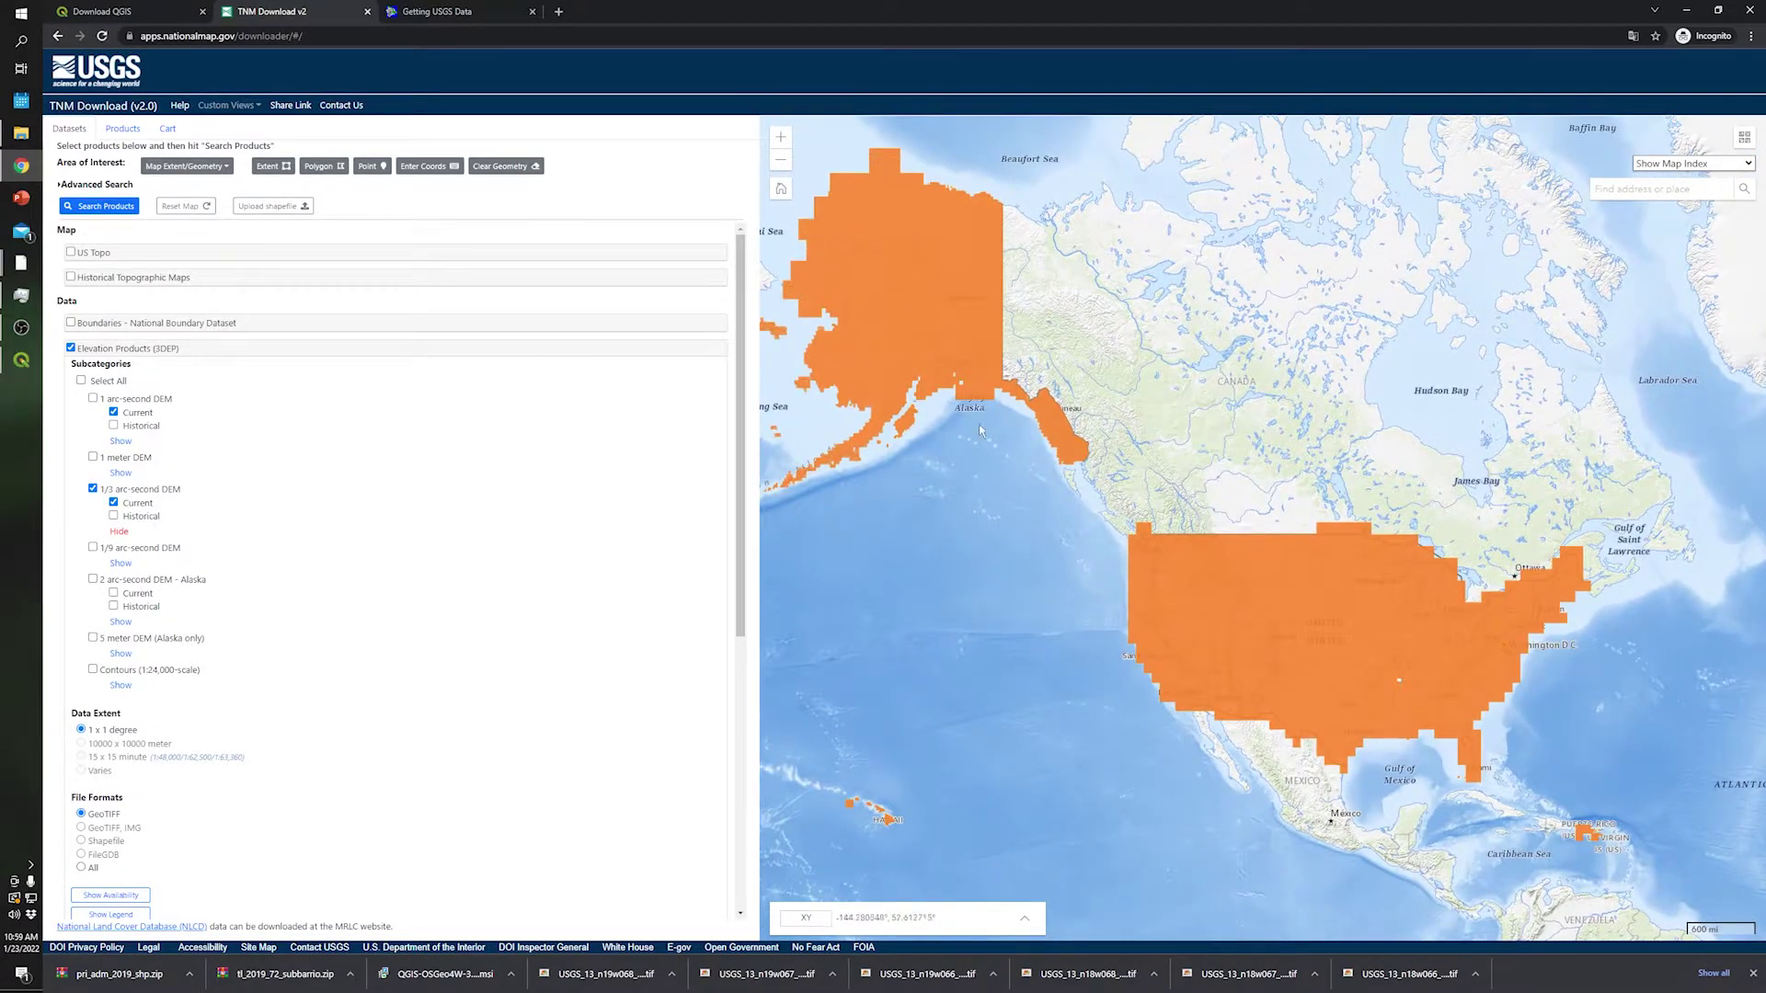
mouse_move(1171, 663)
mouse_down()
mouse_move(1104, 611)
mouse_move(1191, 683)
mouse_up()
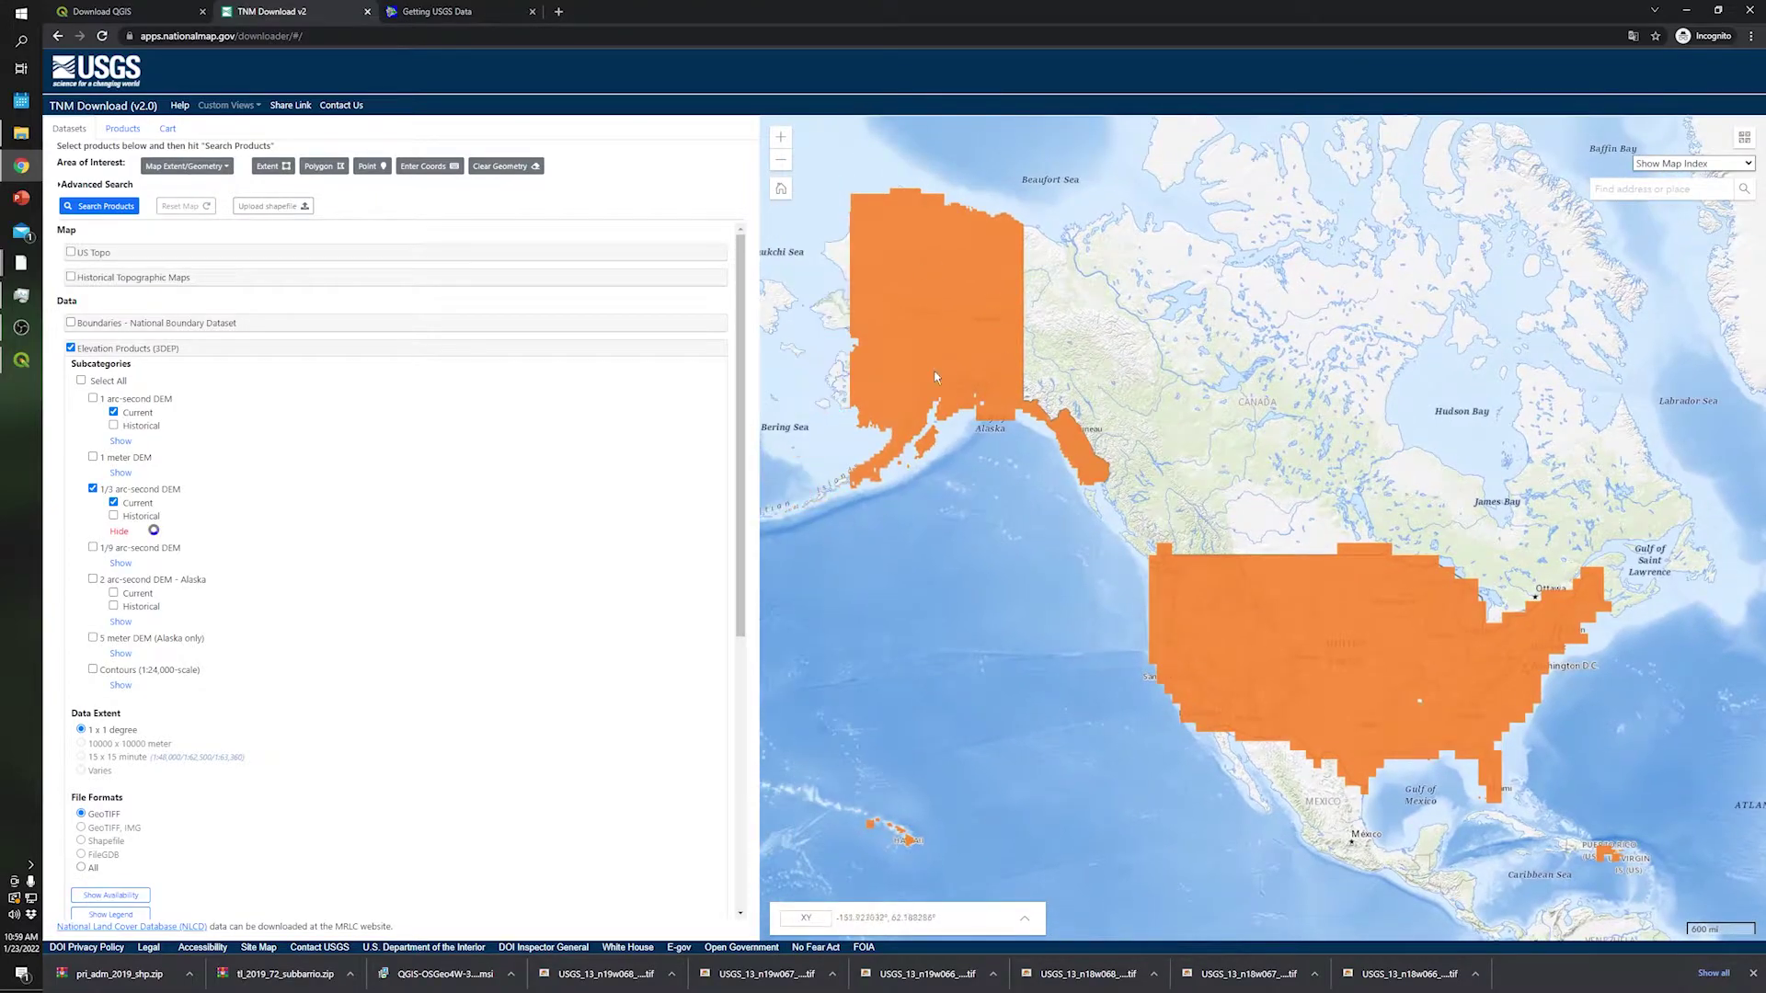
Step: Draw a roughly rectangular polygon around Puerto Rico as the area of interest
drag(1418, 776, 1326, 571)
drag(1163, 543, 891, 478)
scroll(1235, 583, up, 5)
scroll(1235, 583, up, 1)
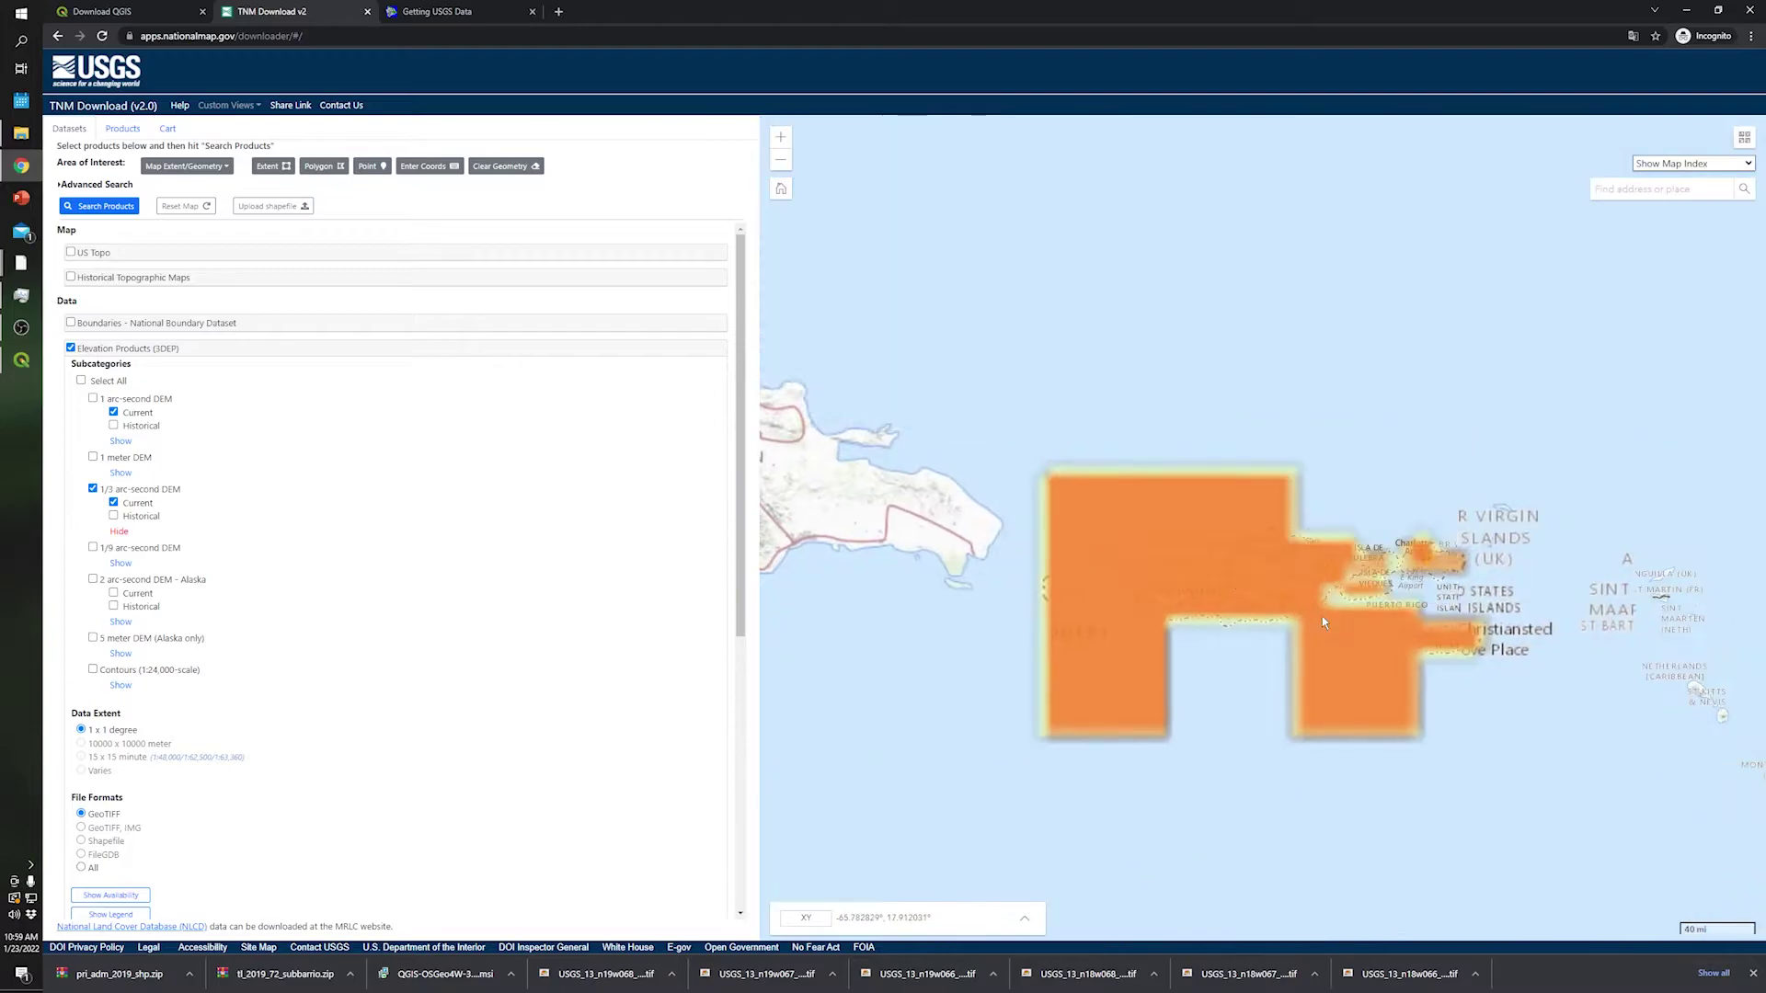
scroll(1291, 610, up, 1)
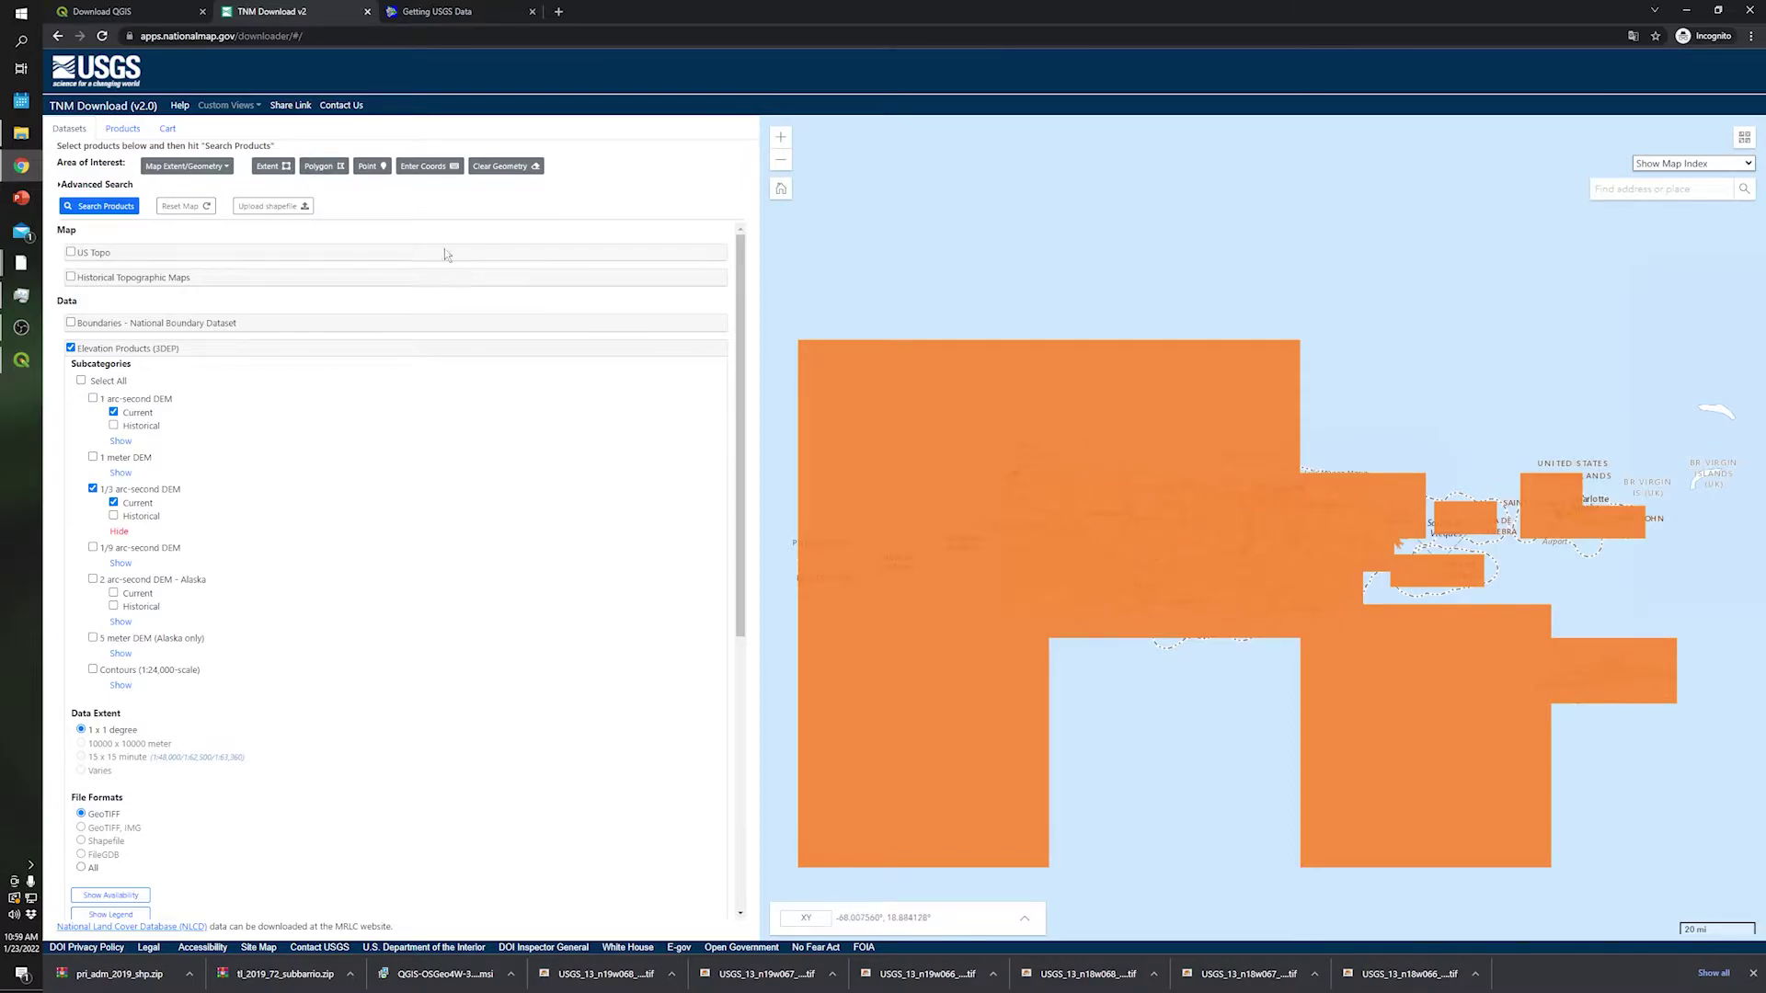
click(324, 166)
click(995, 454)
click(995, 631)
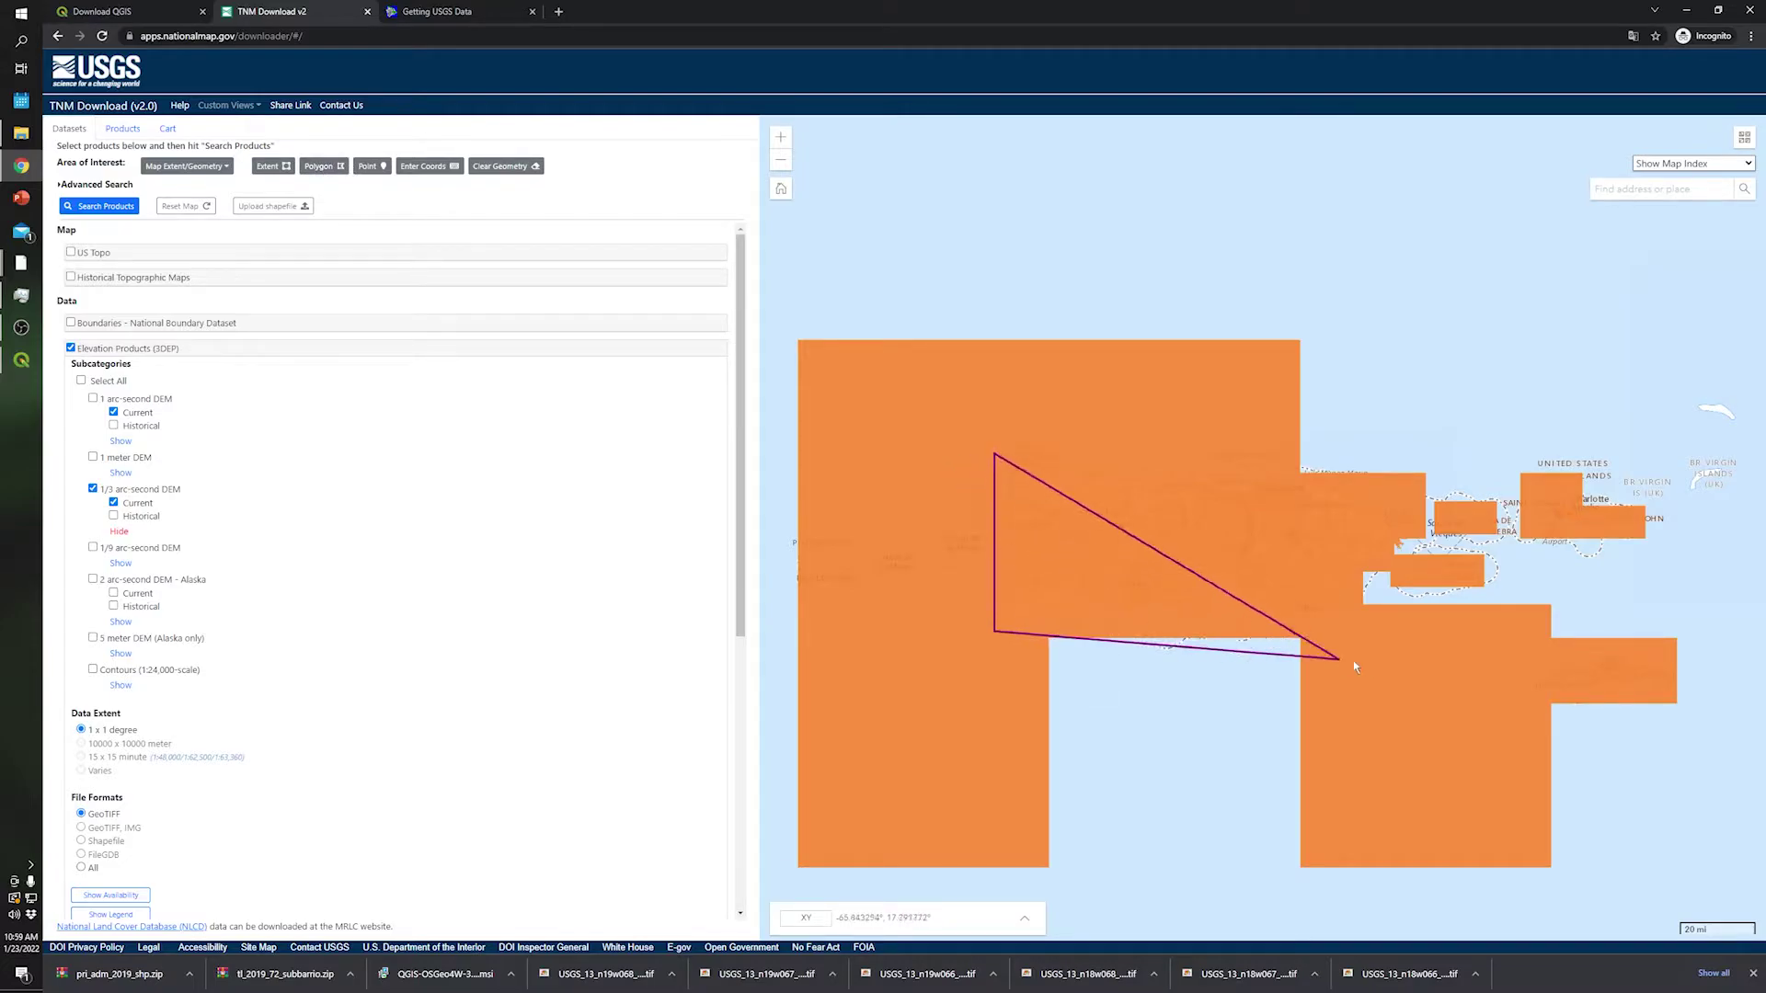
click(1405, 623)
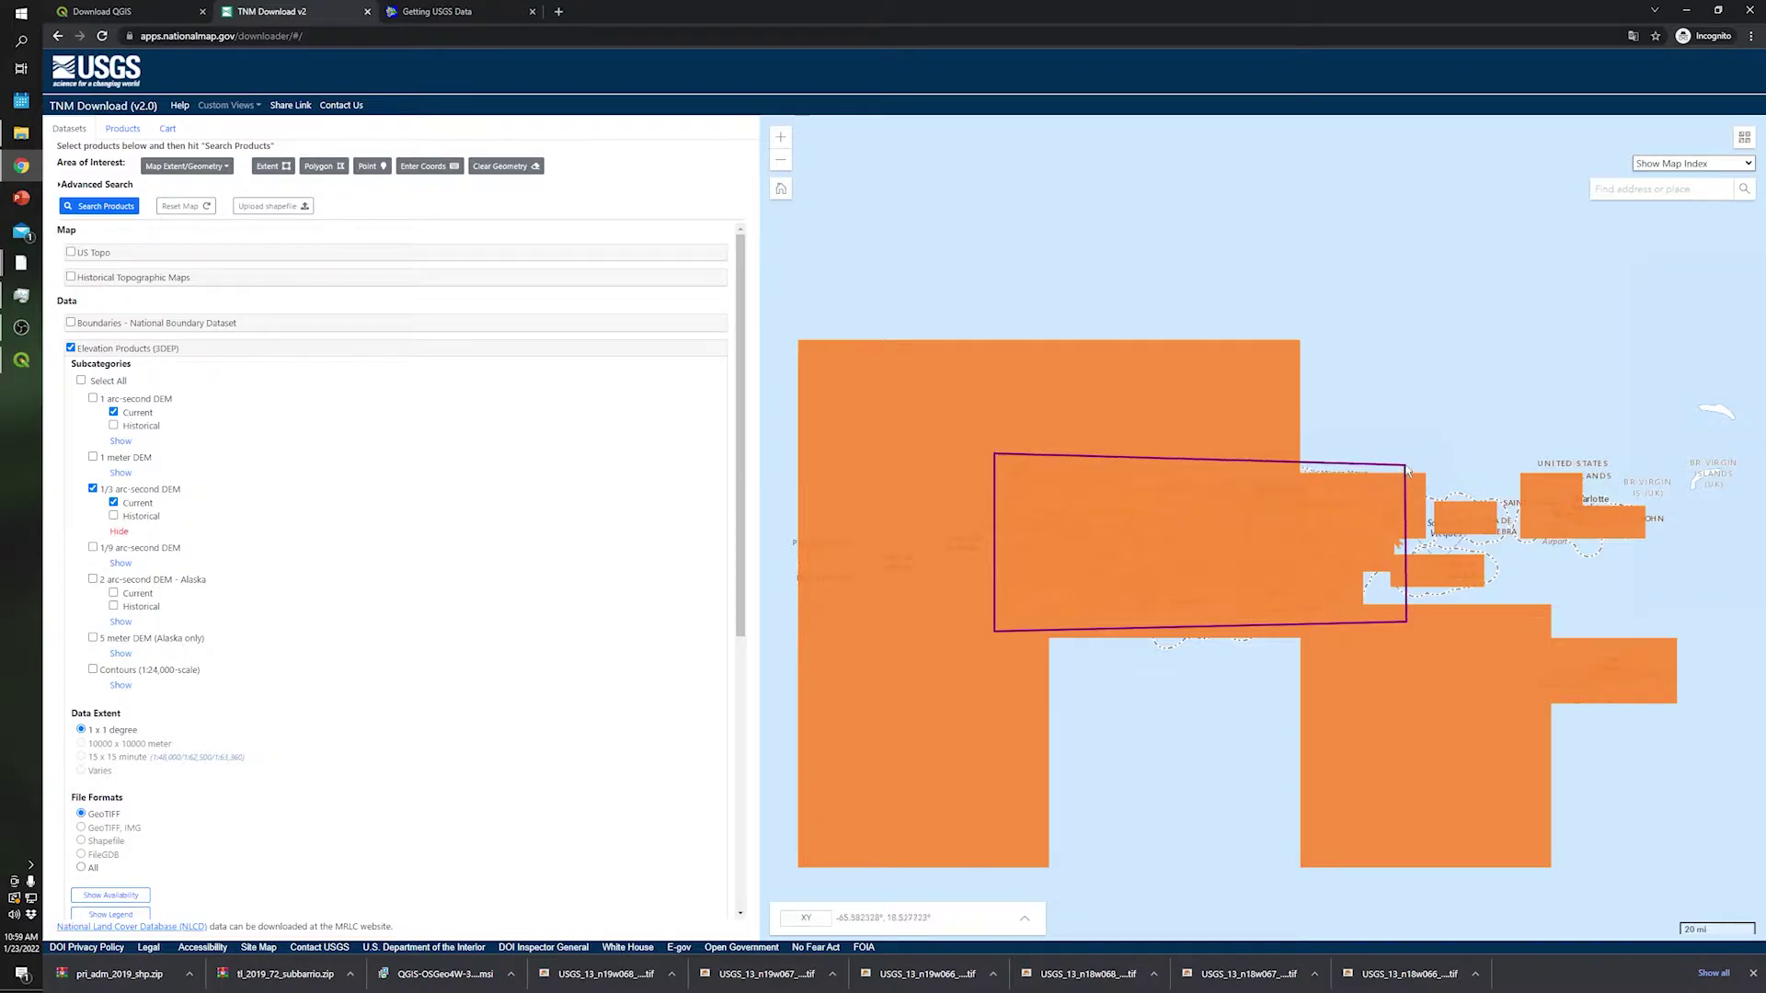
click(1409, 455)
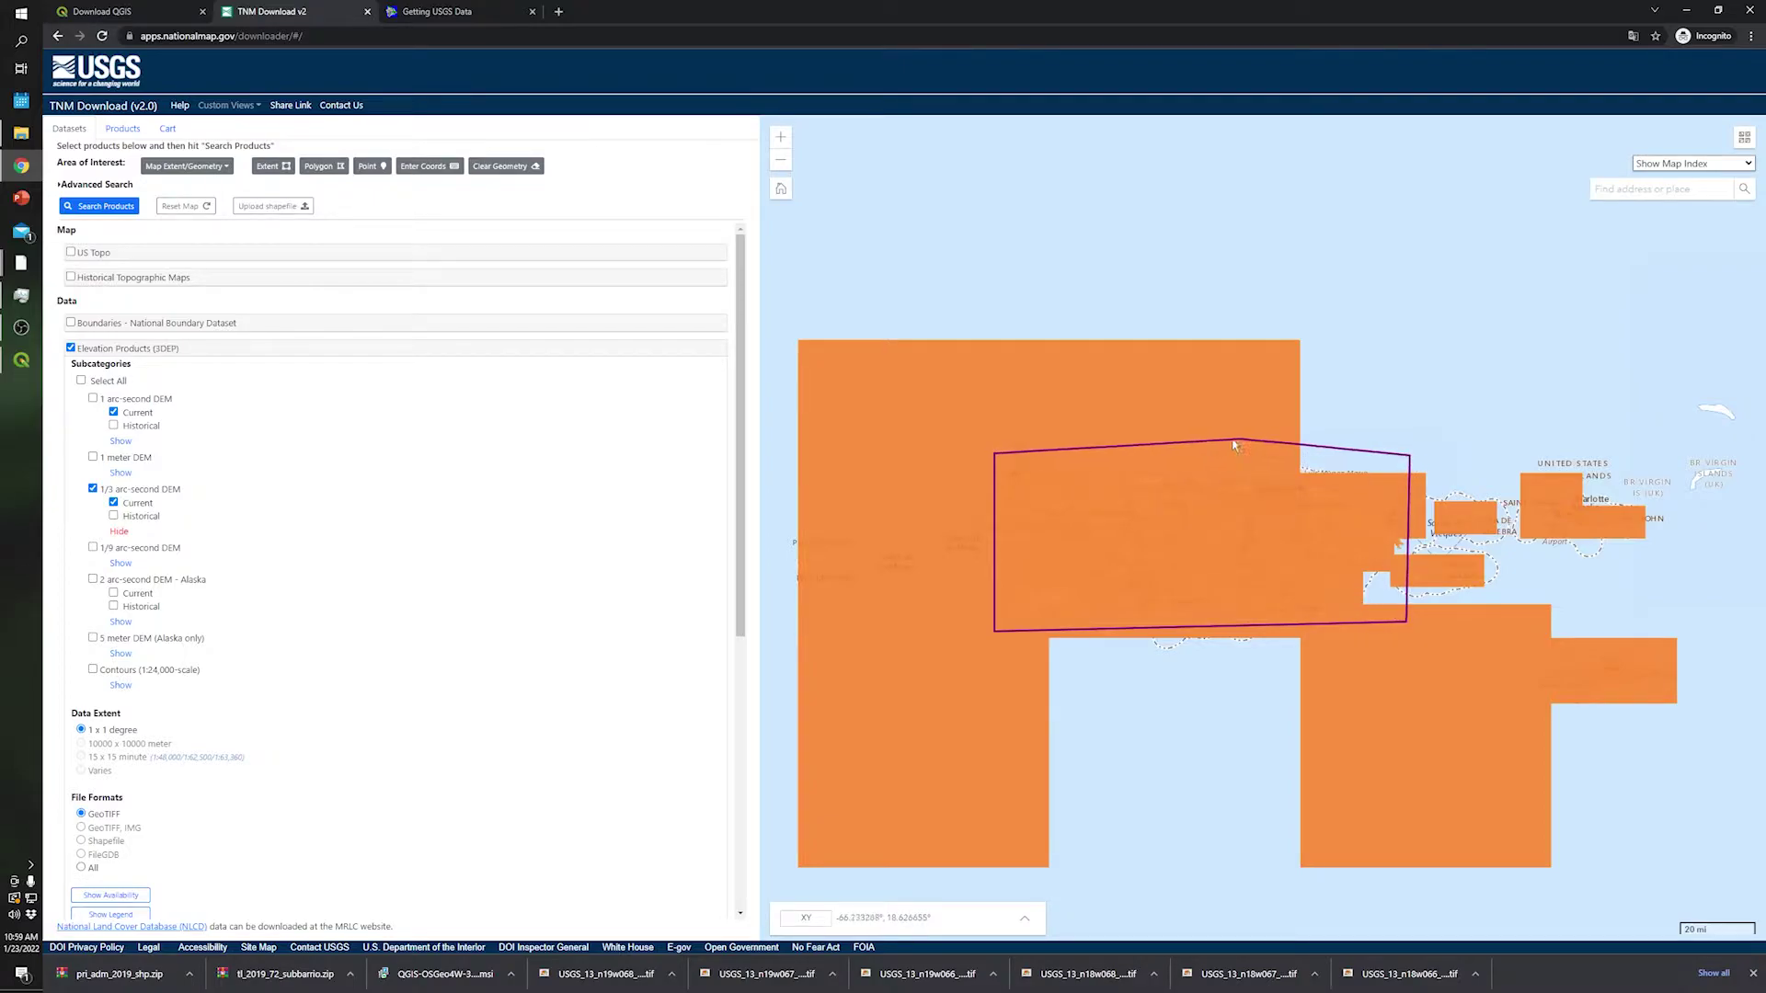
double_click(1043, 459)
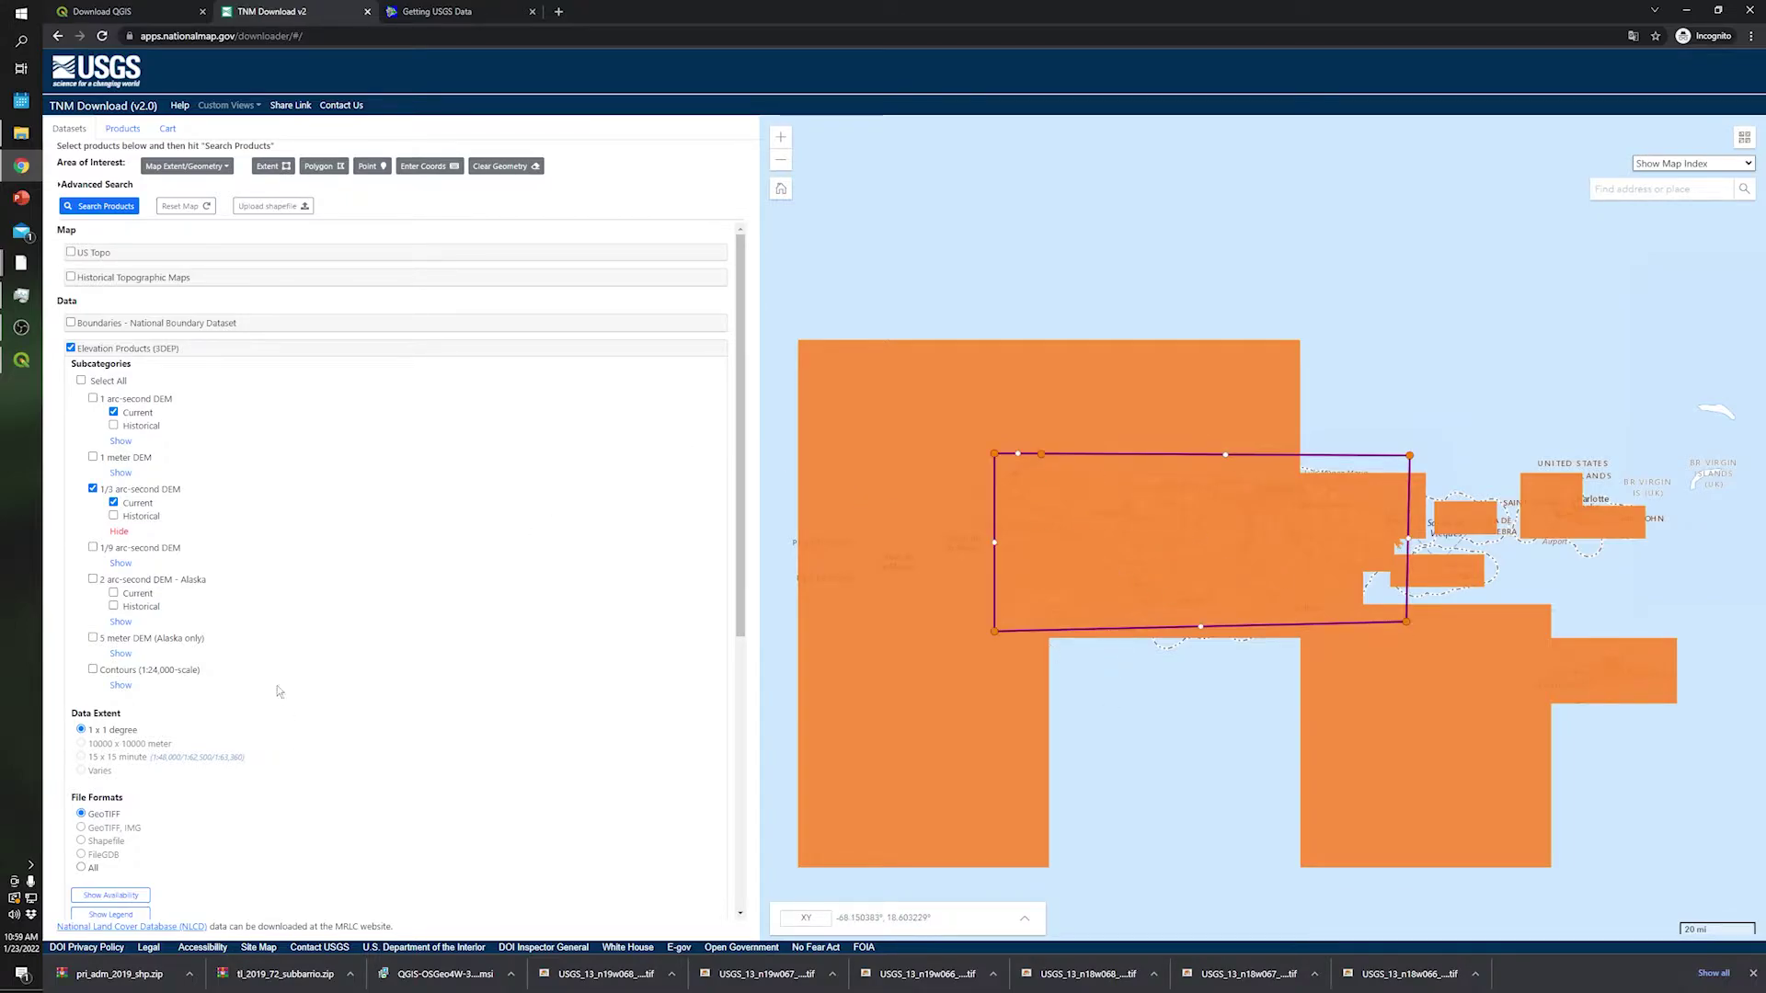
Step: Search for products in the drawn area and overlay the thumbnail of every resulting DEM tile on the map
click(123, 207)
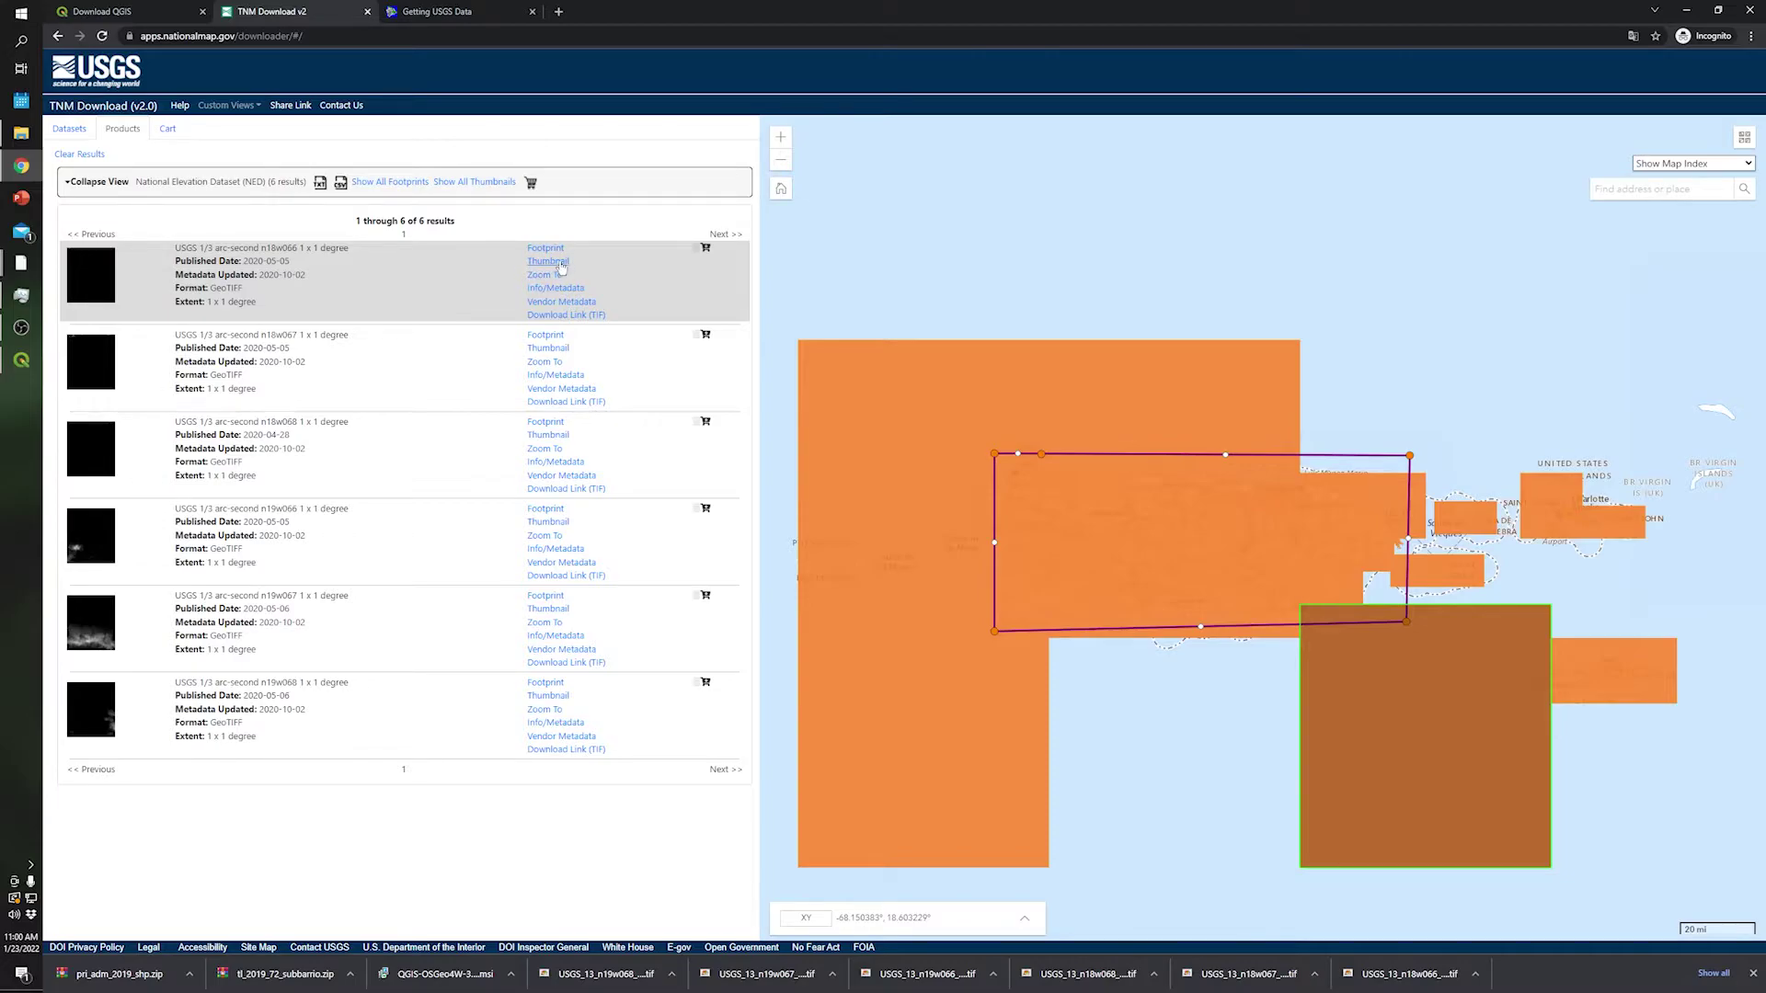
click(565, 264)
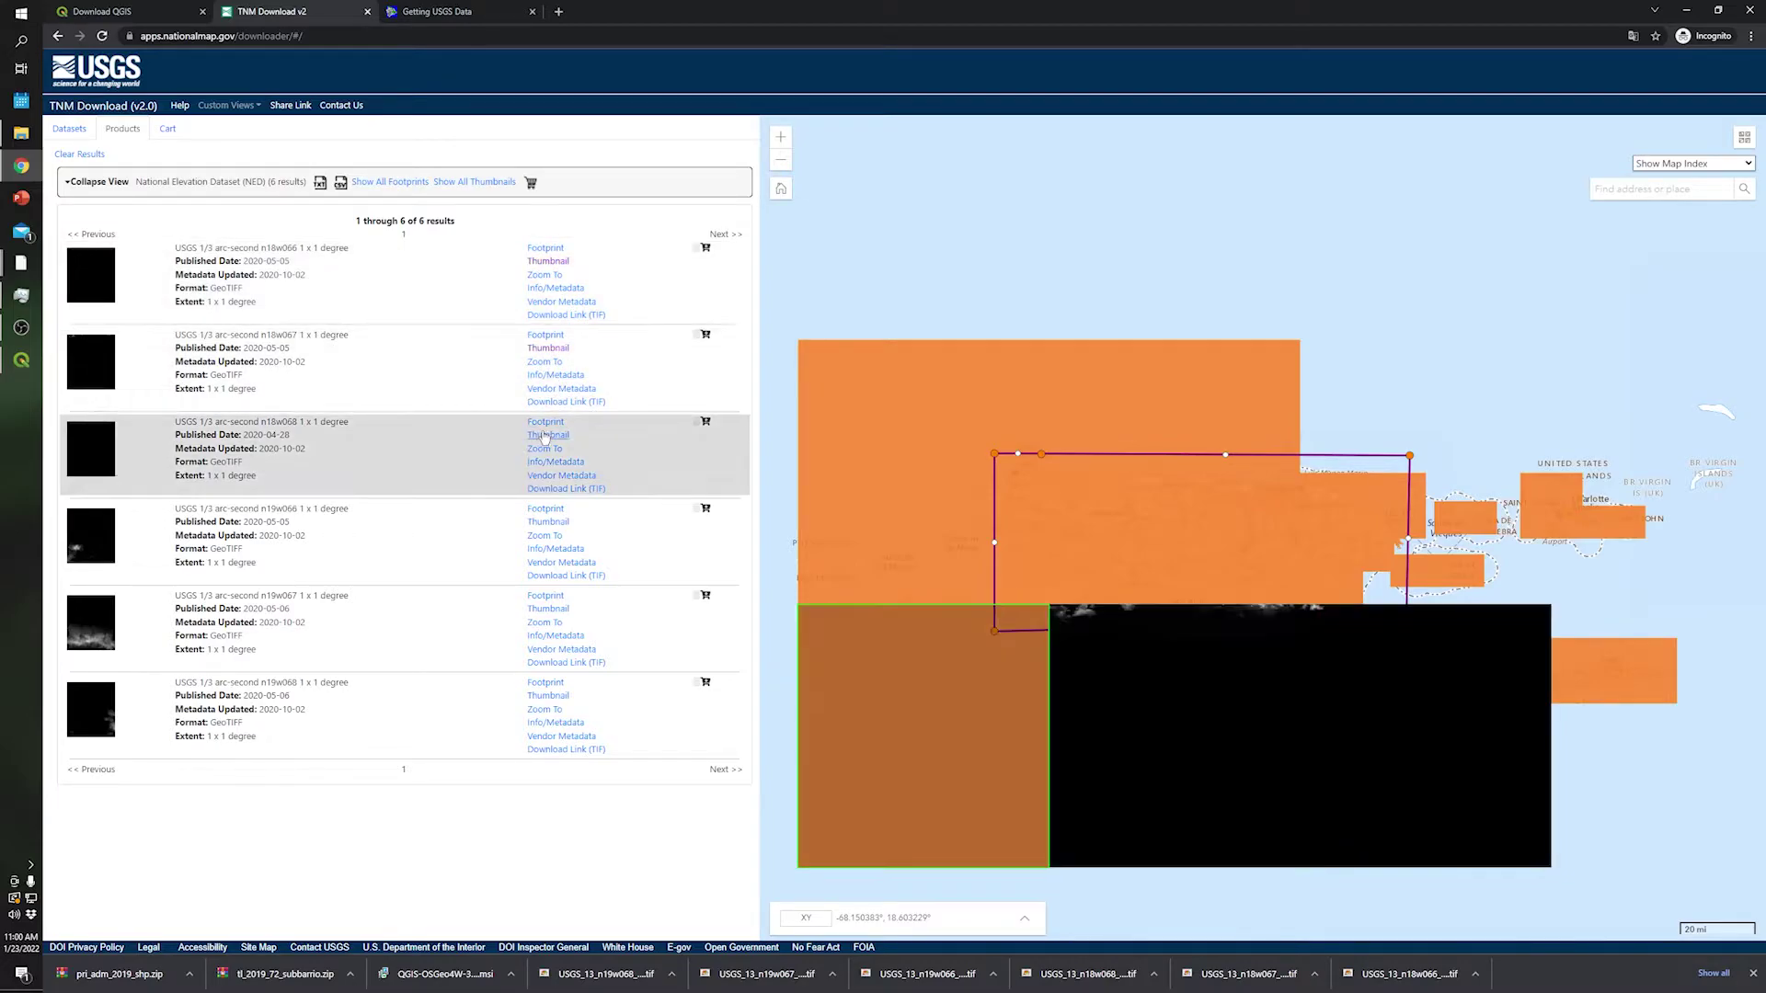
click(548, 435)
click(549, 521)
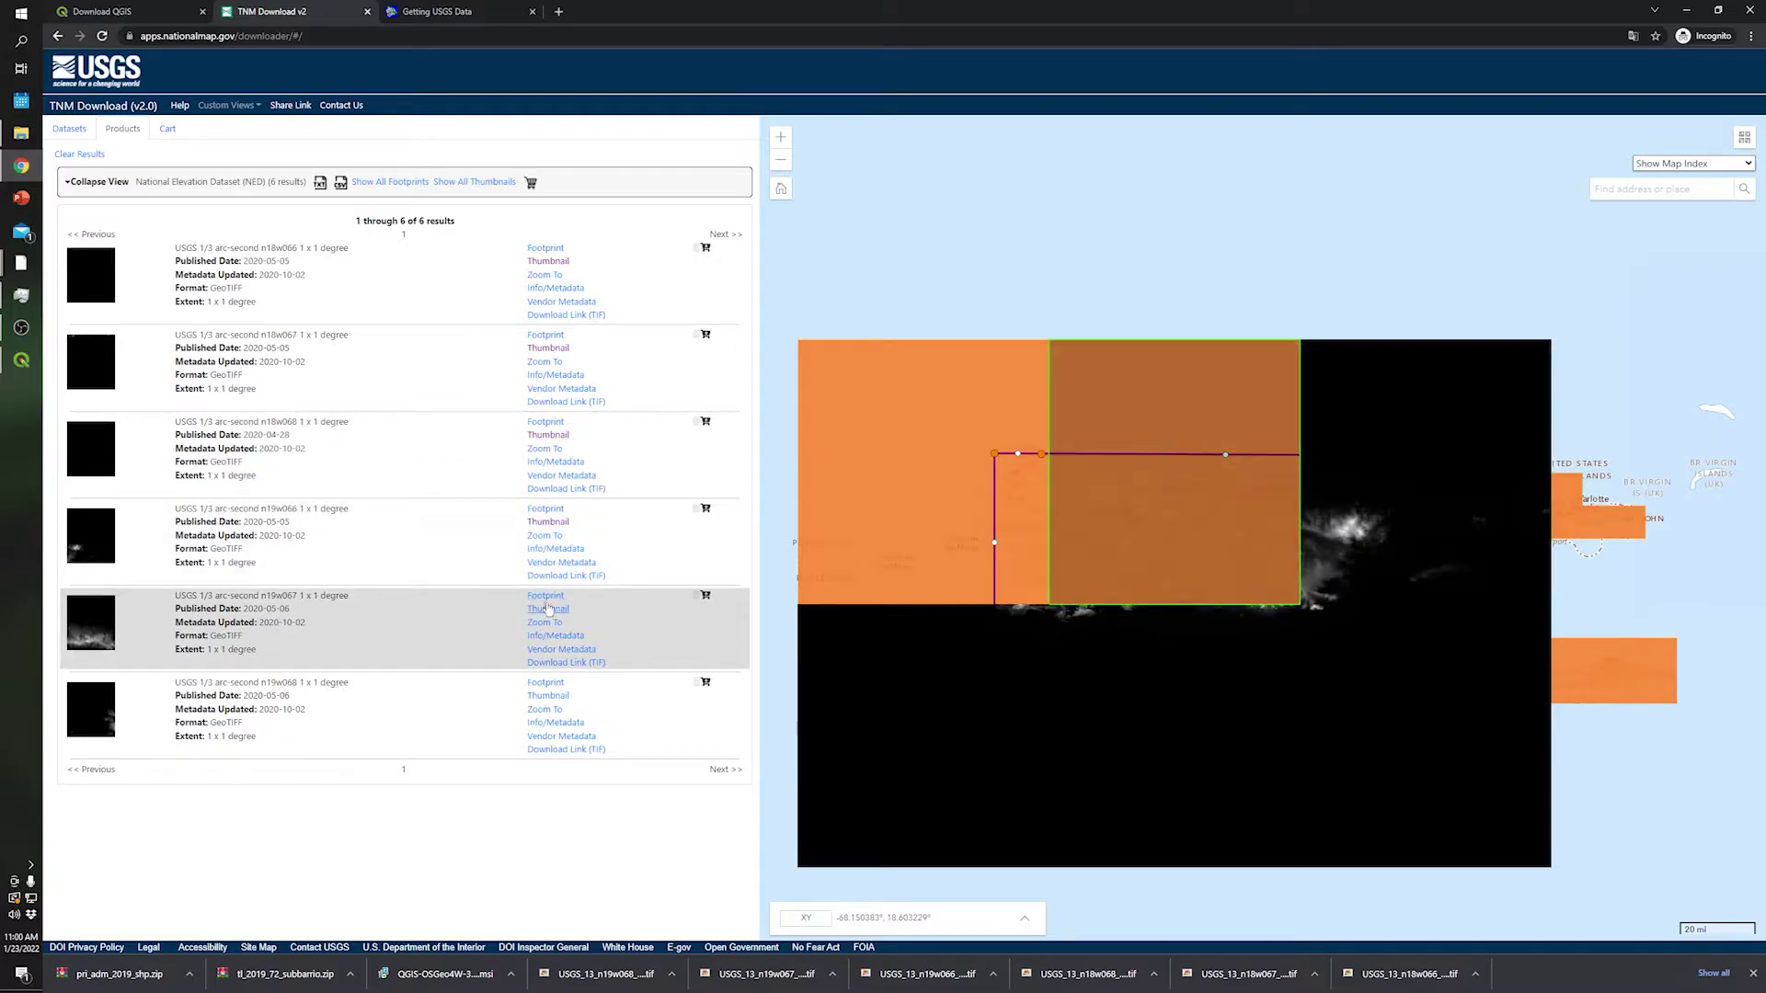
click(548, 609)
click(548, 696)
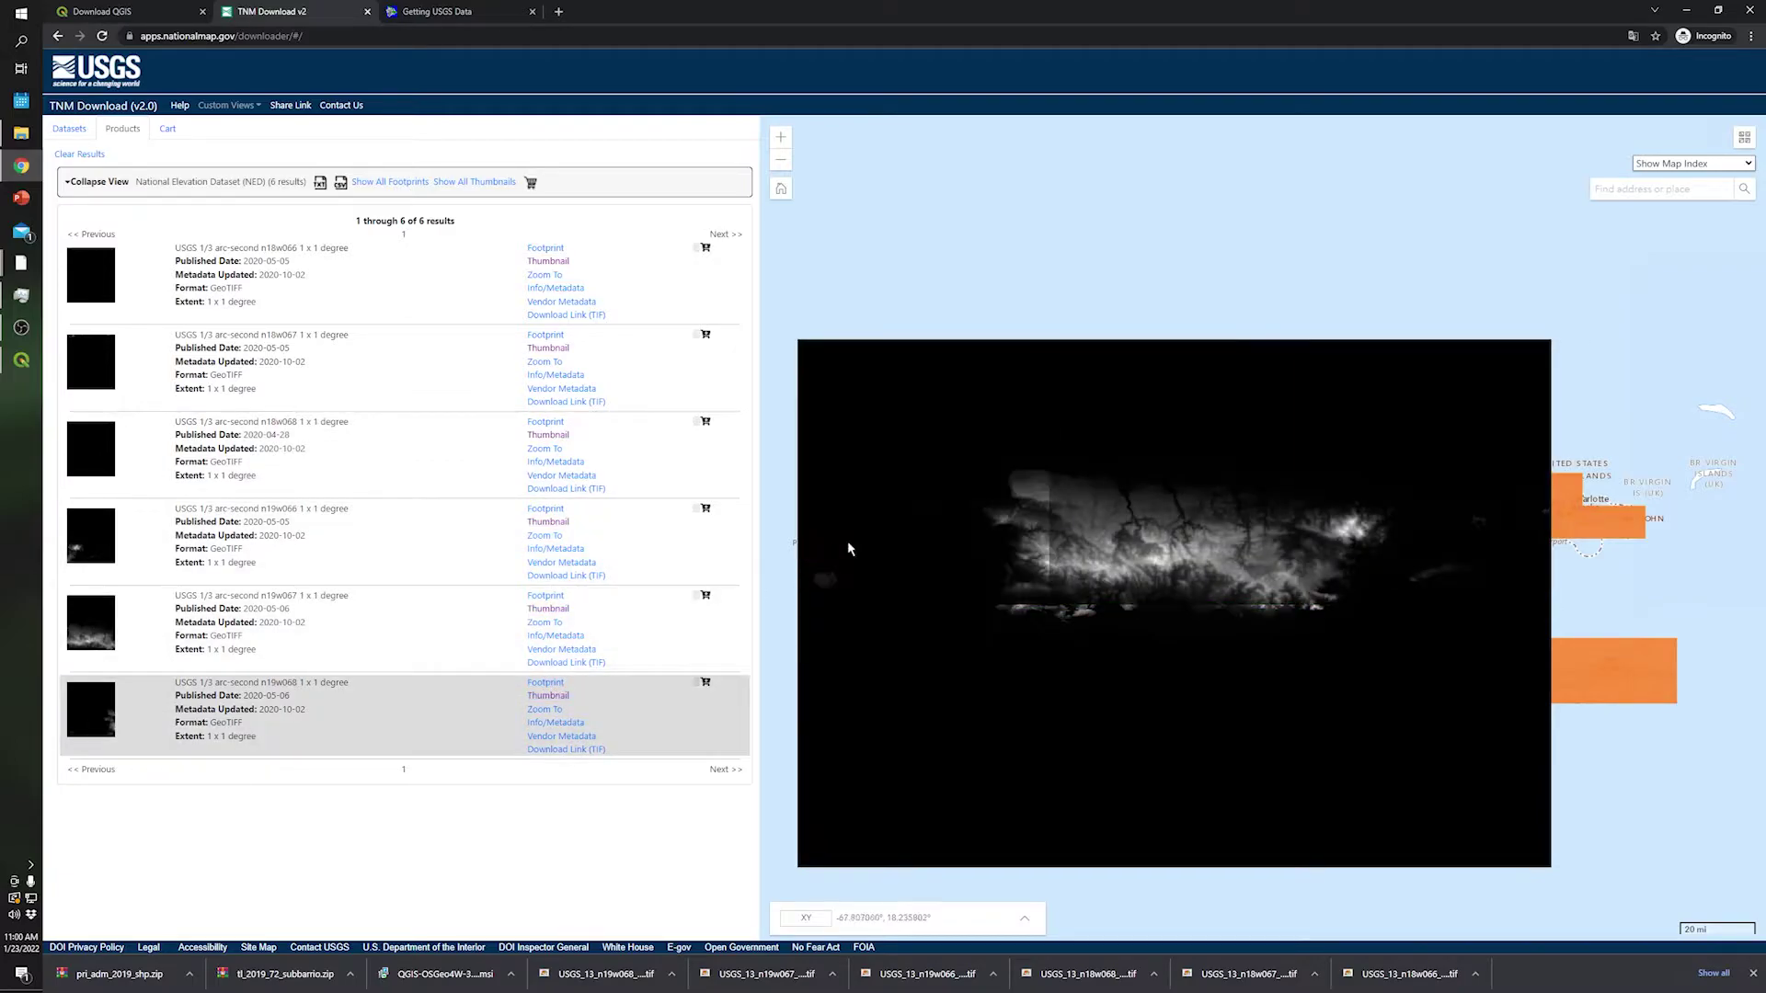
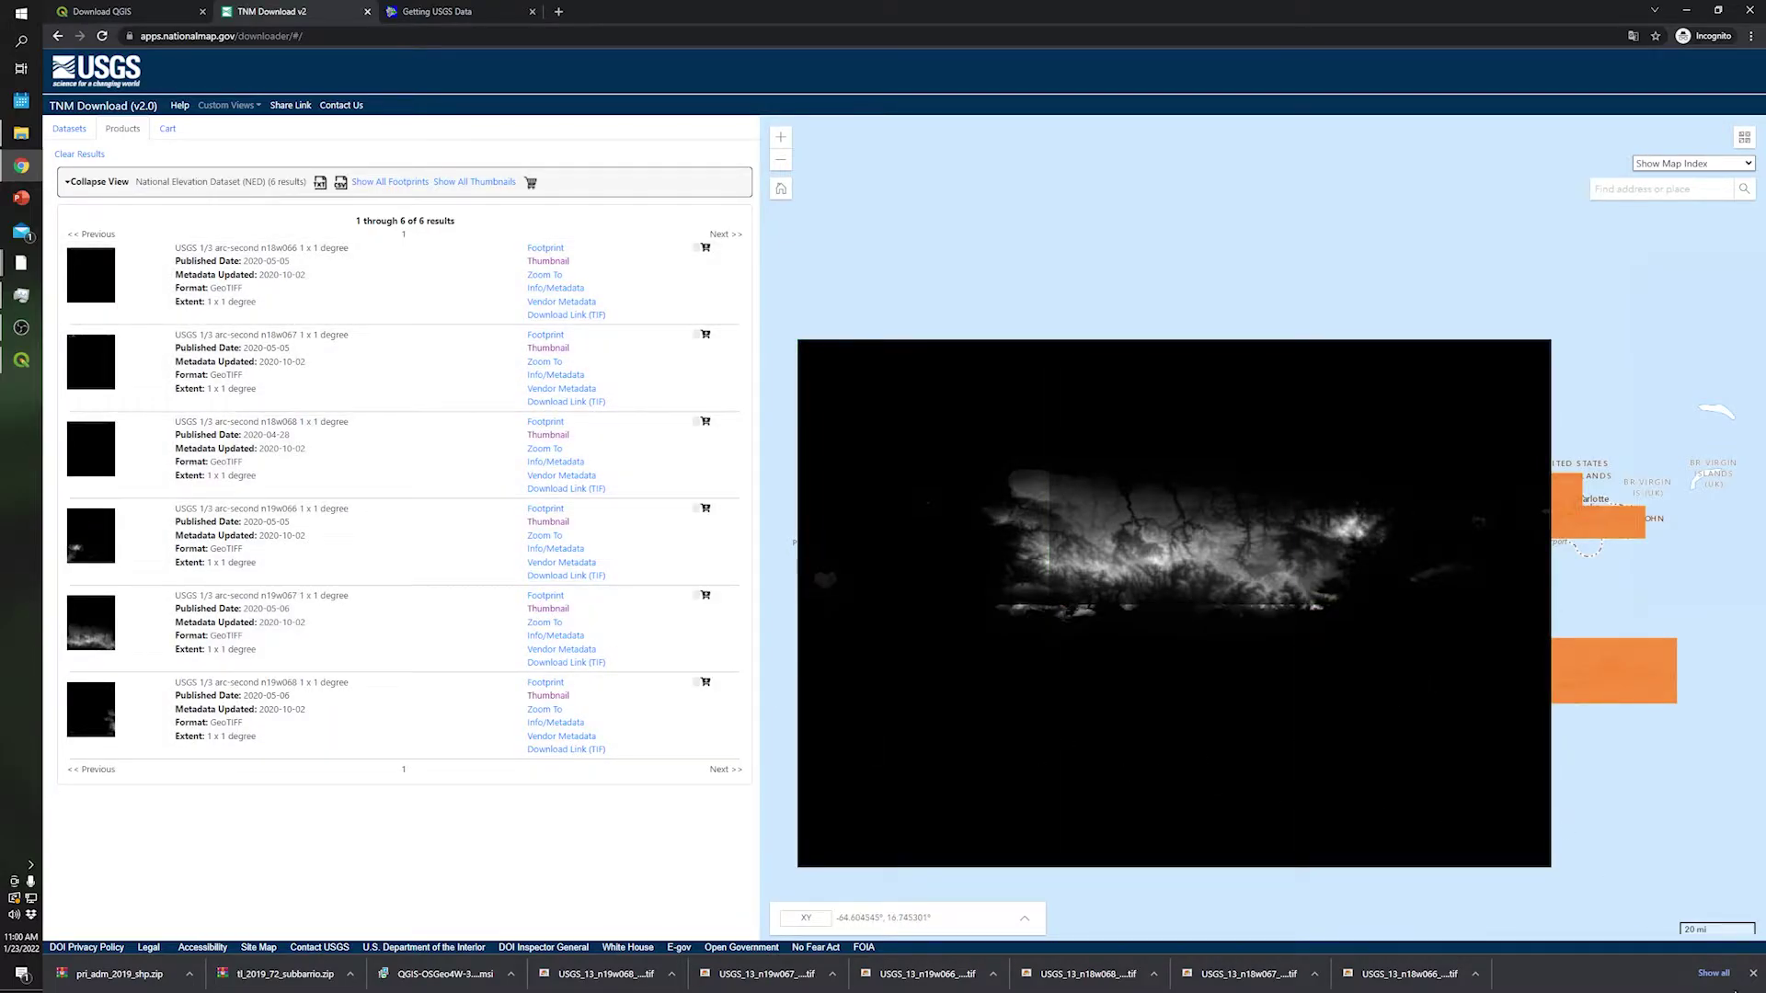
Step: Download the GeoTIFFs of all six 1/3 arc-second tiles listed in the results
click(1752, 974)
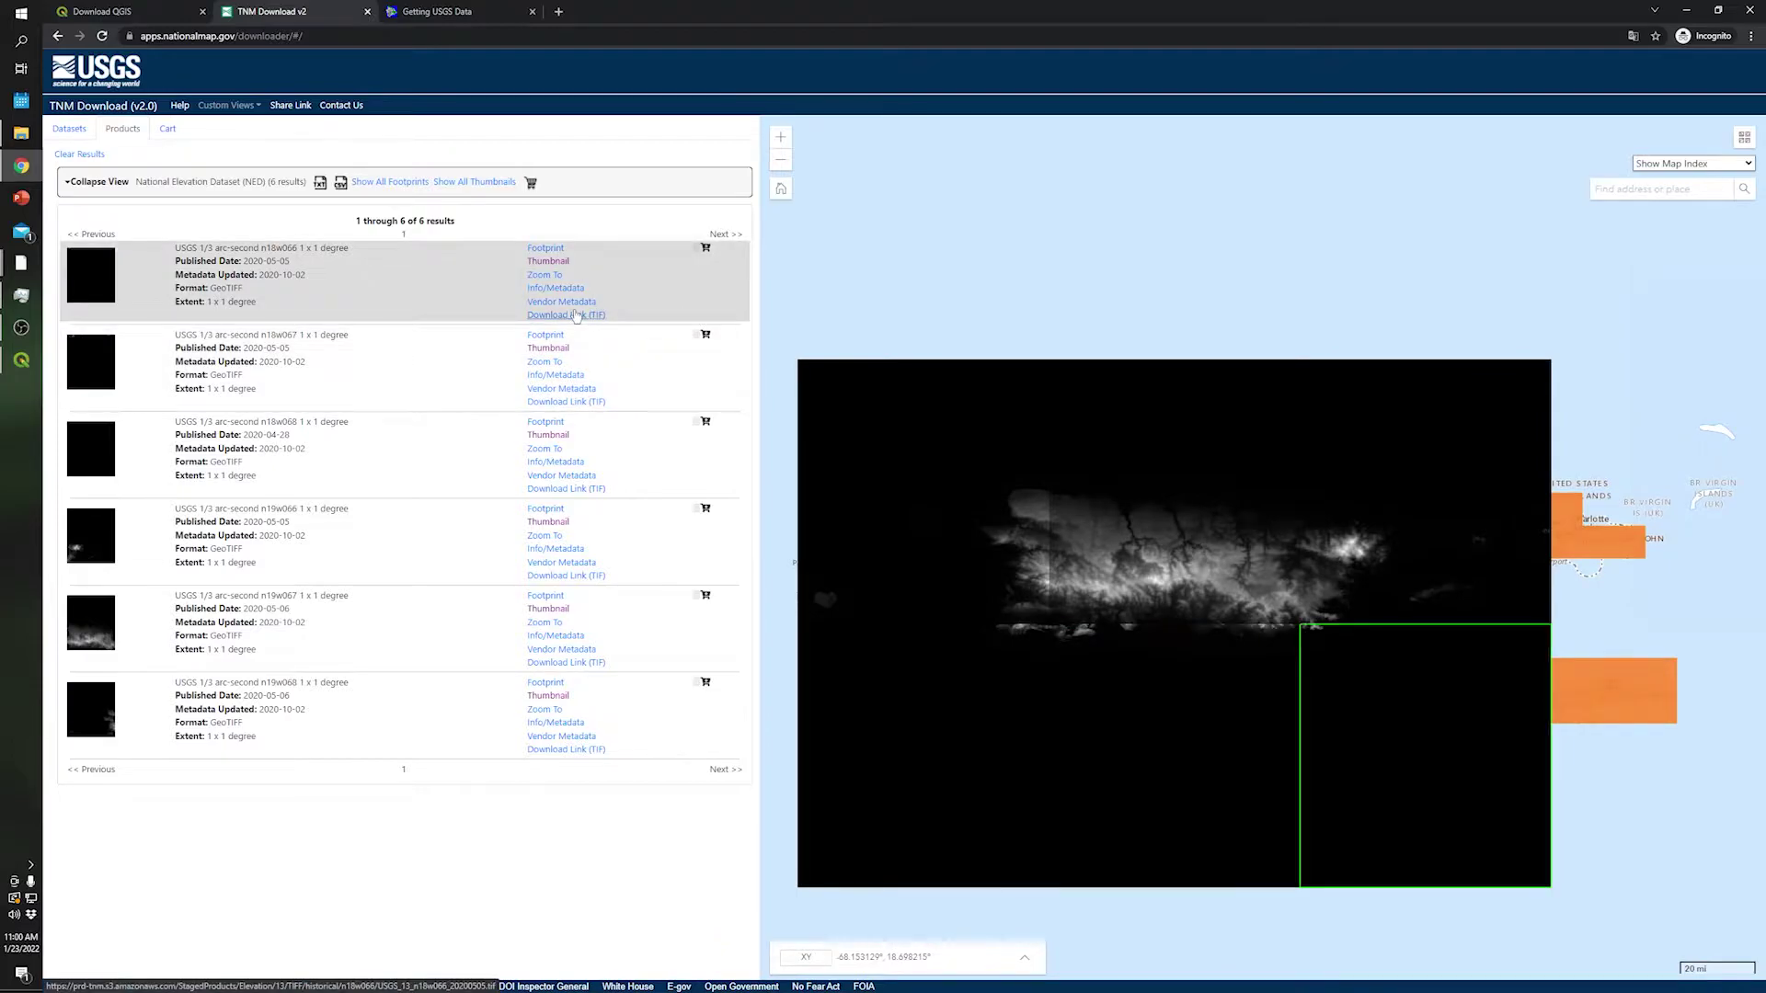
click(540, 401)
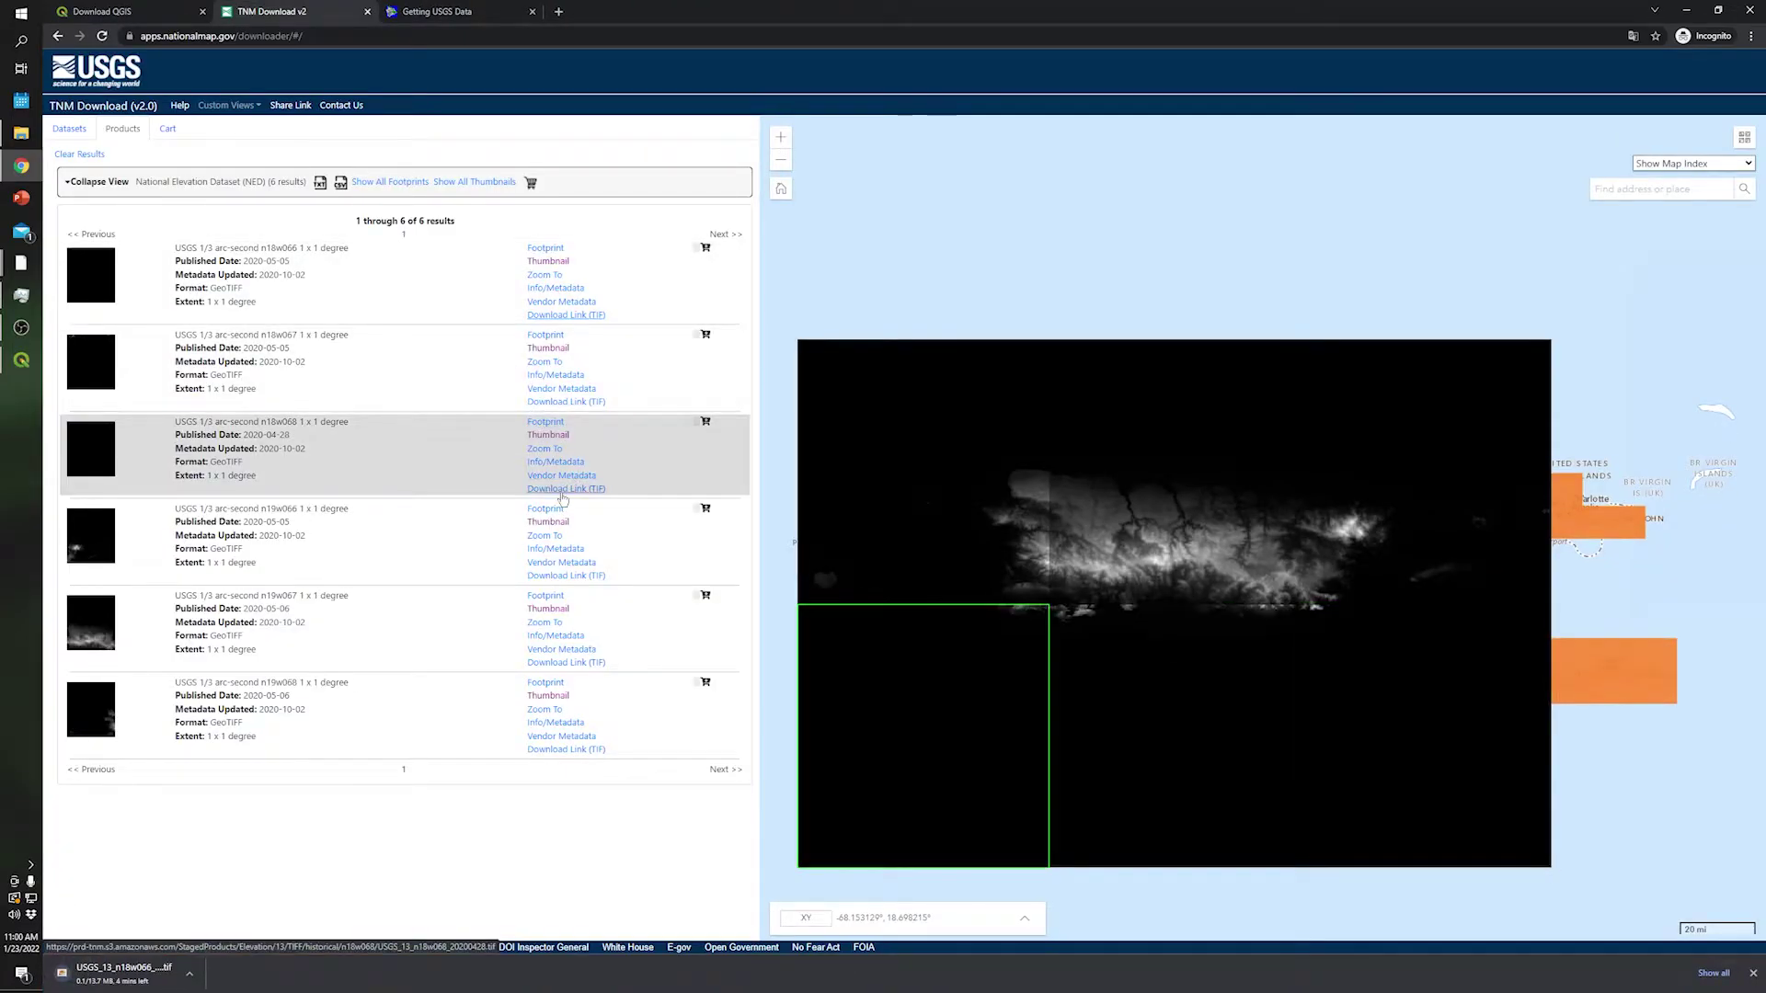
click(562, 498)
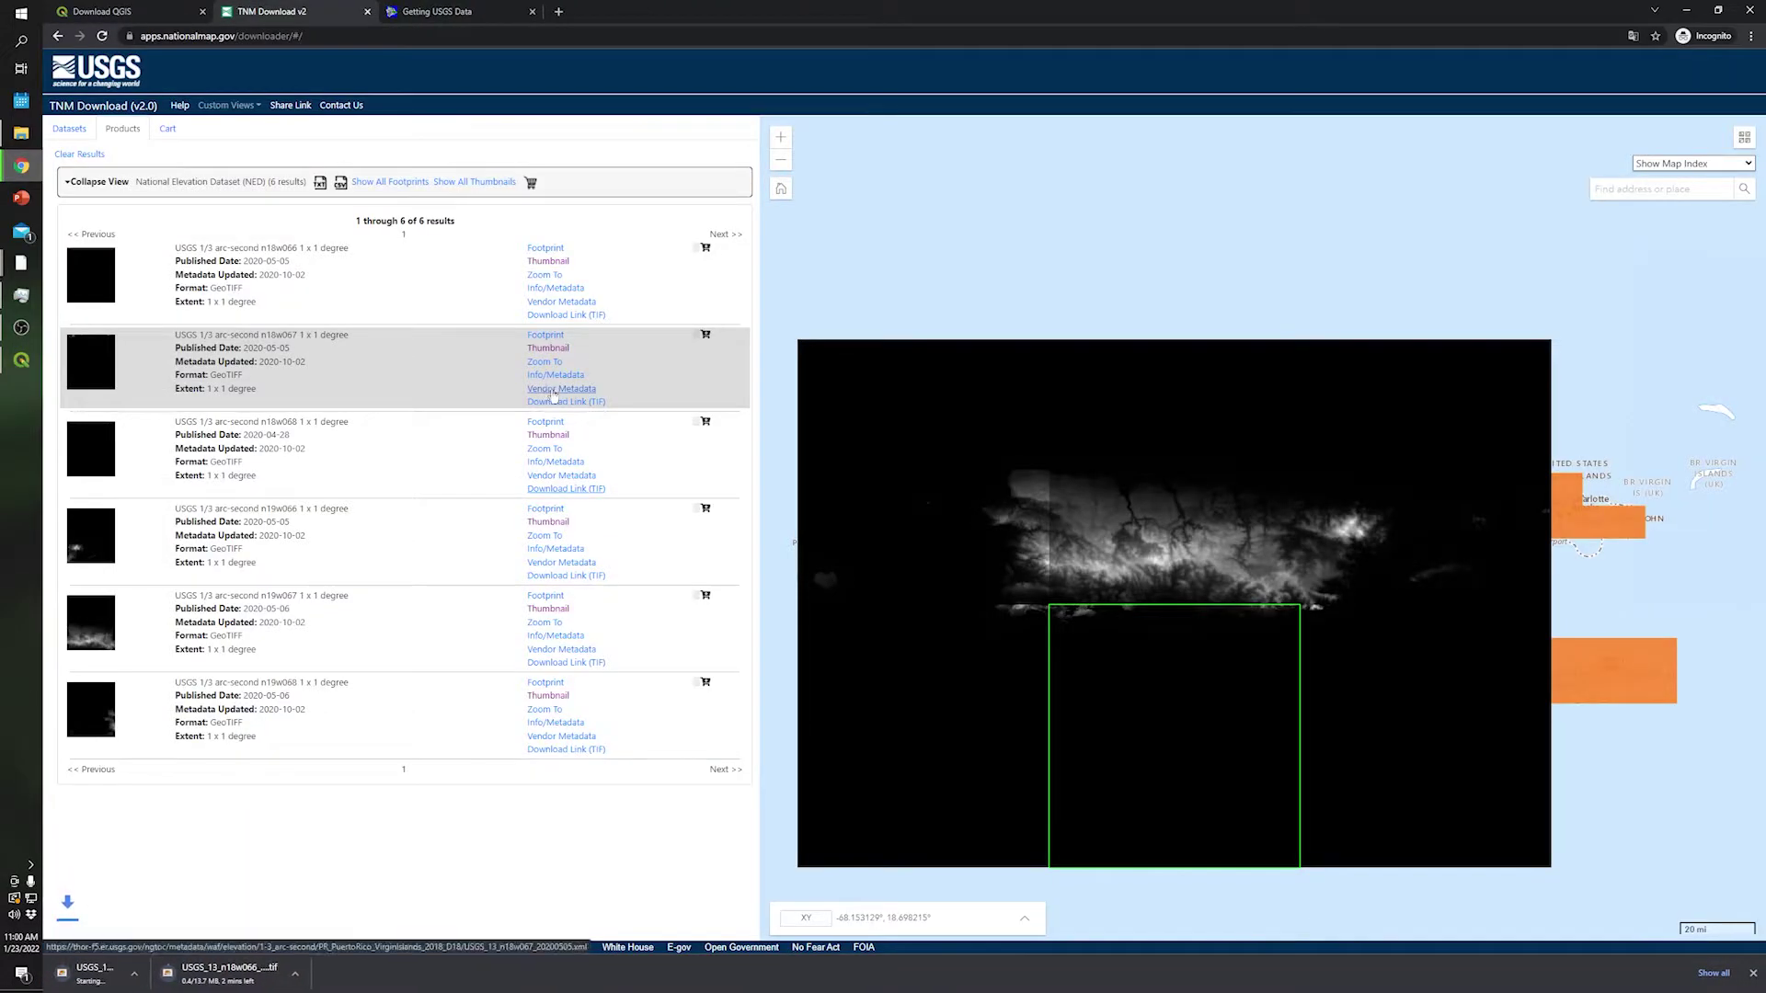
click(559, 406)
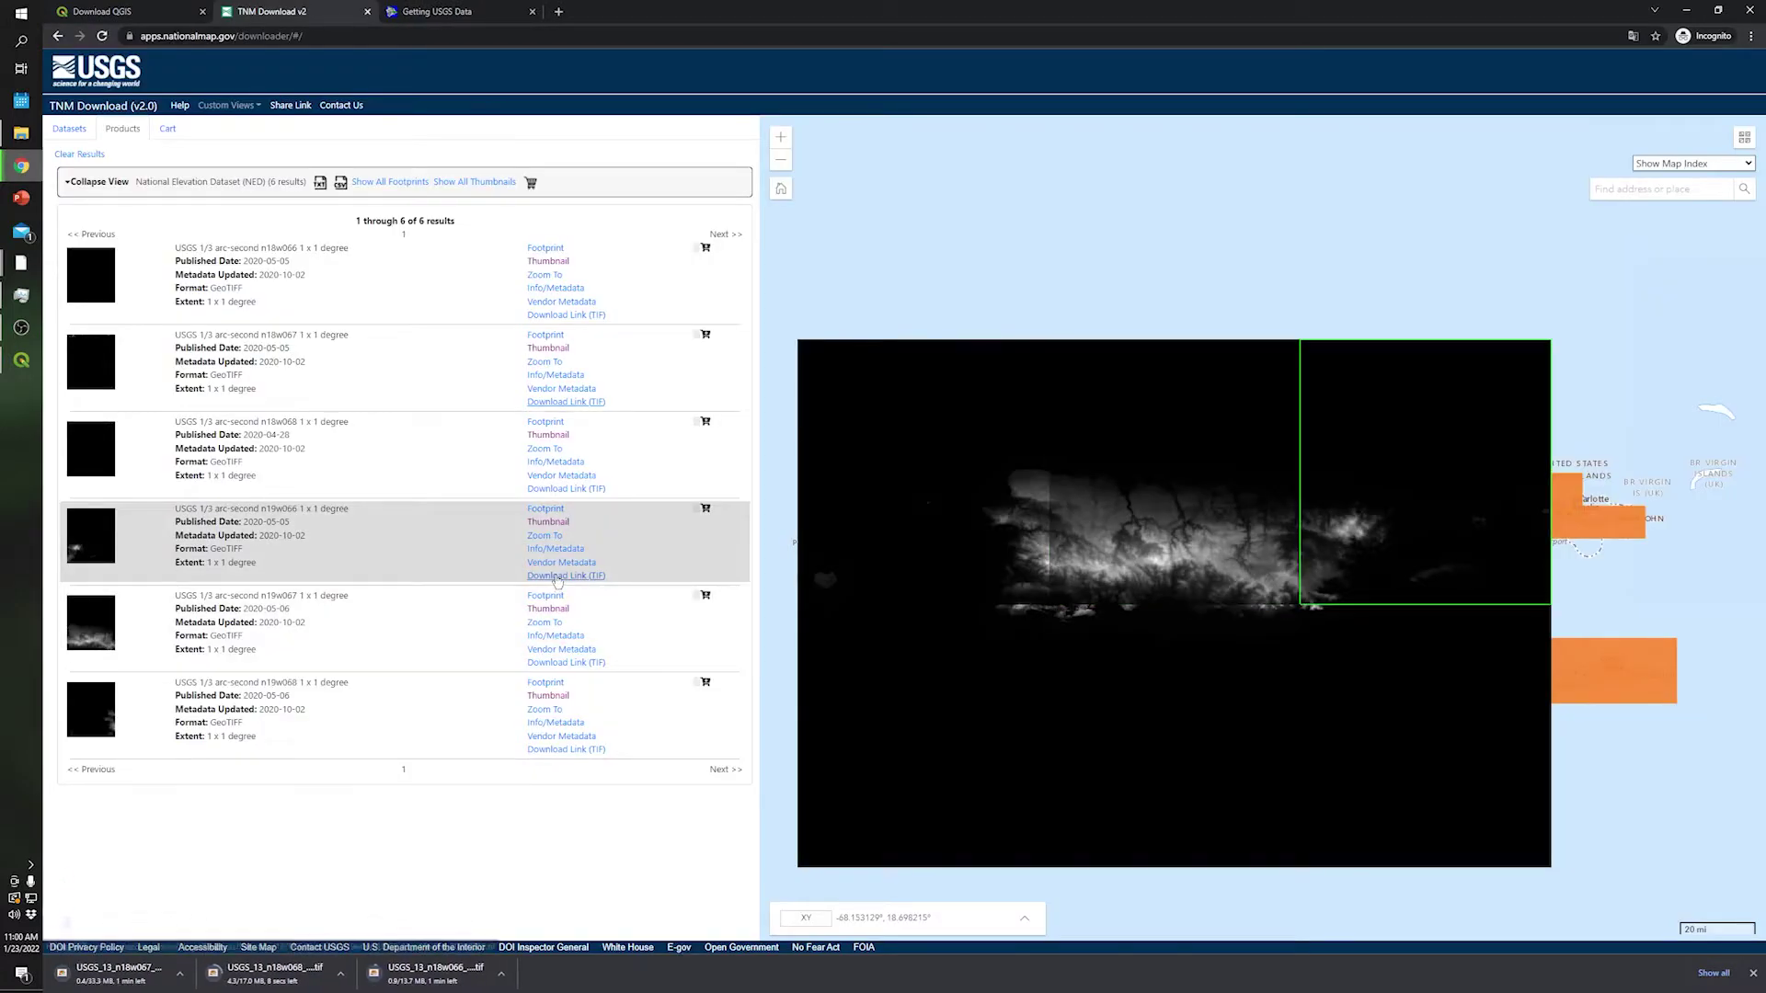
click(543, 697)
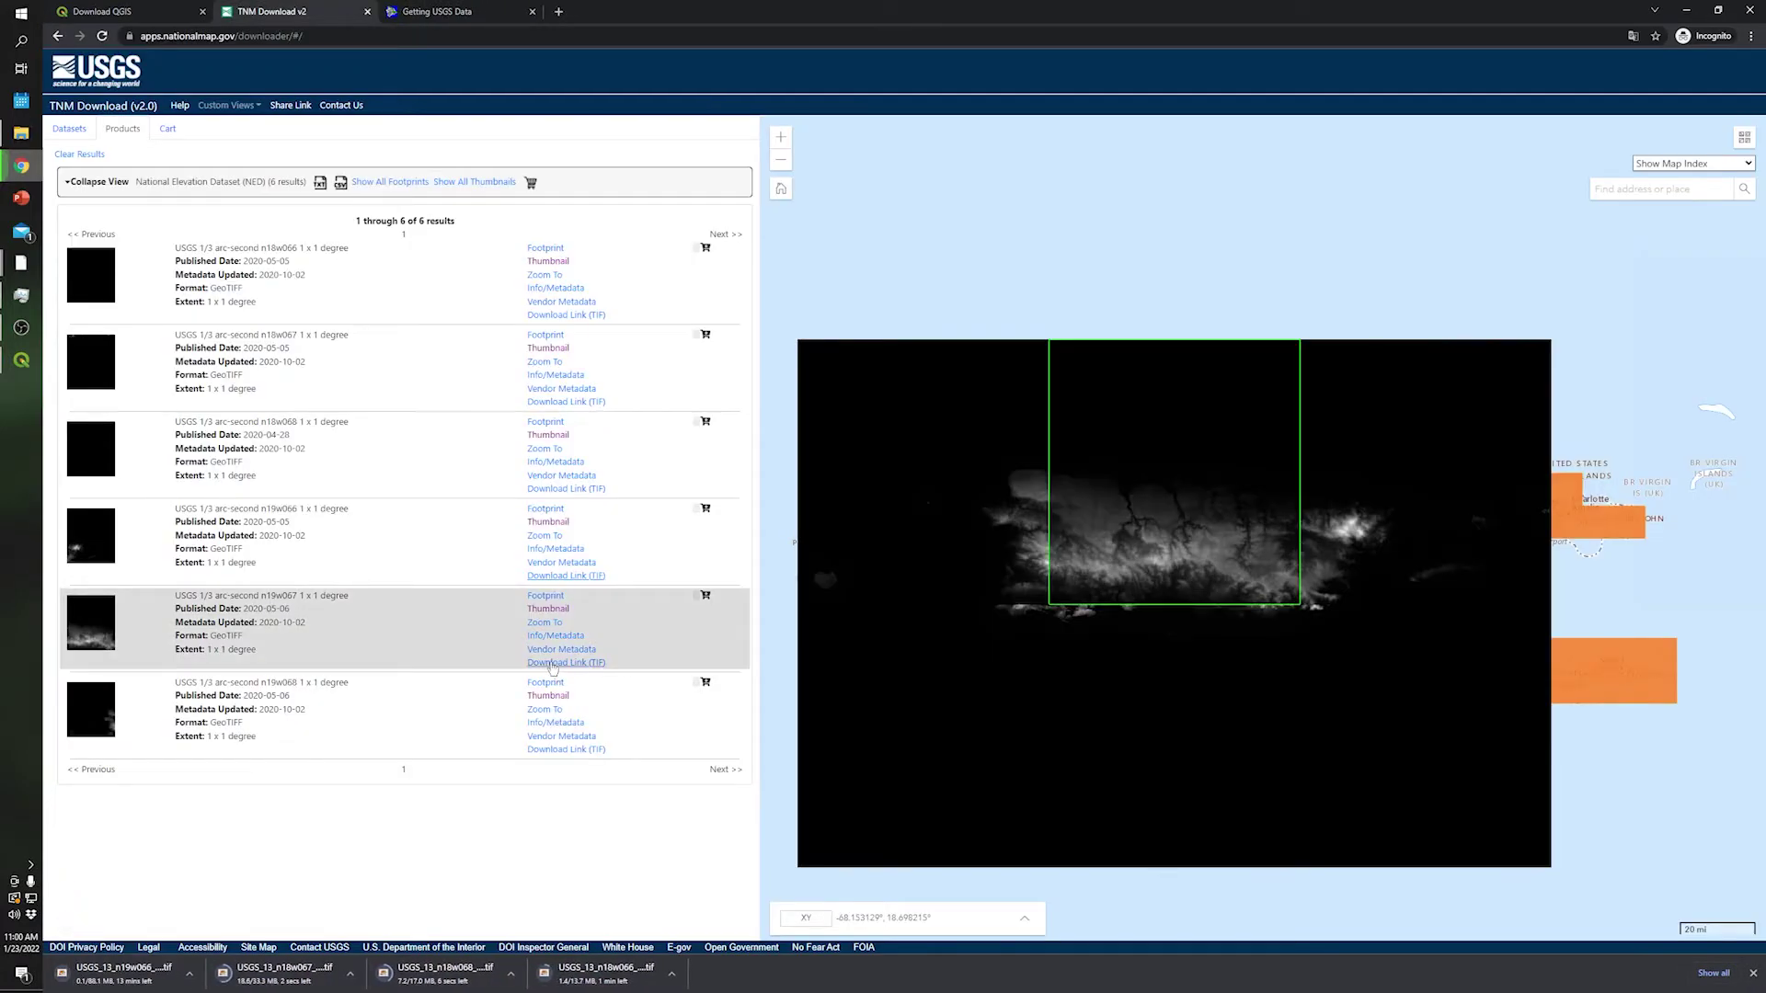
click(540, 749)
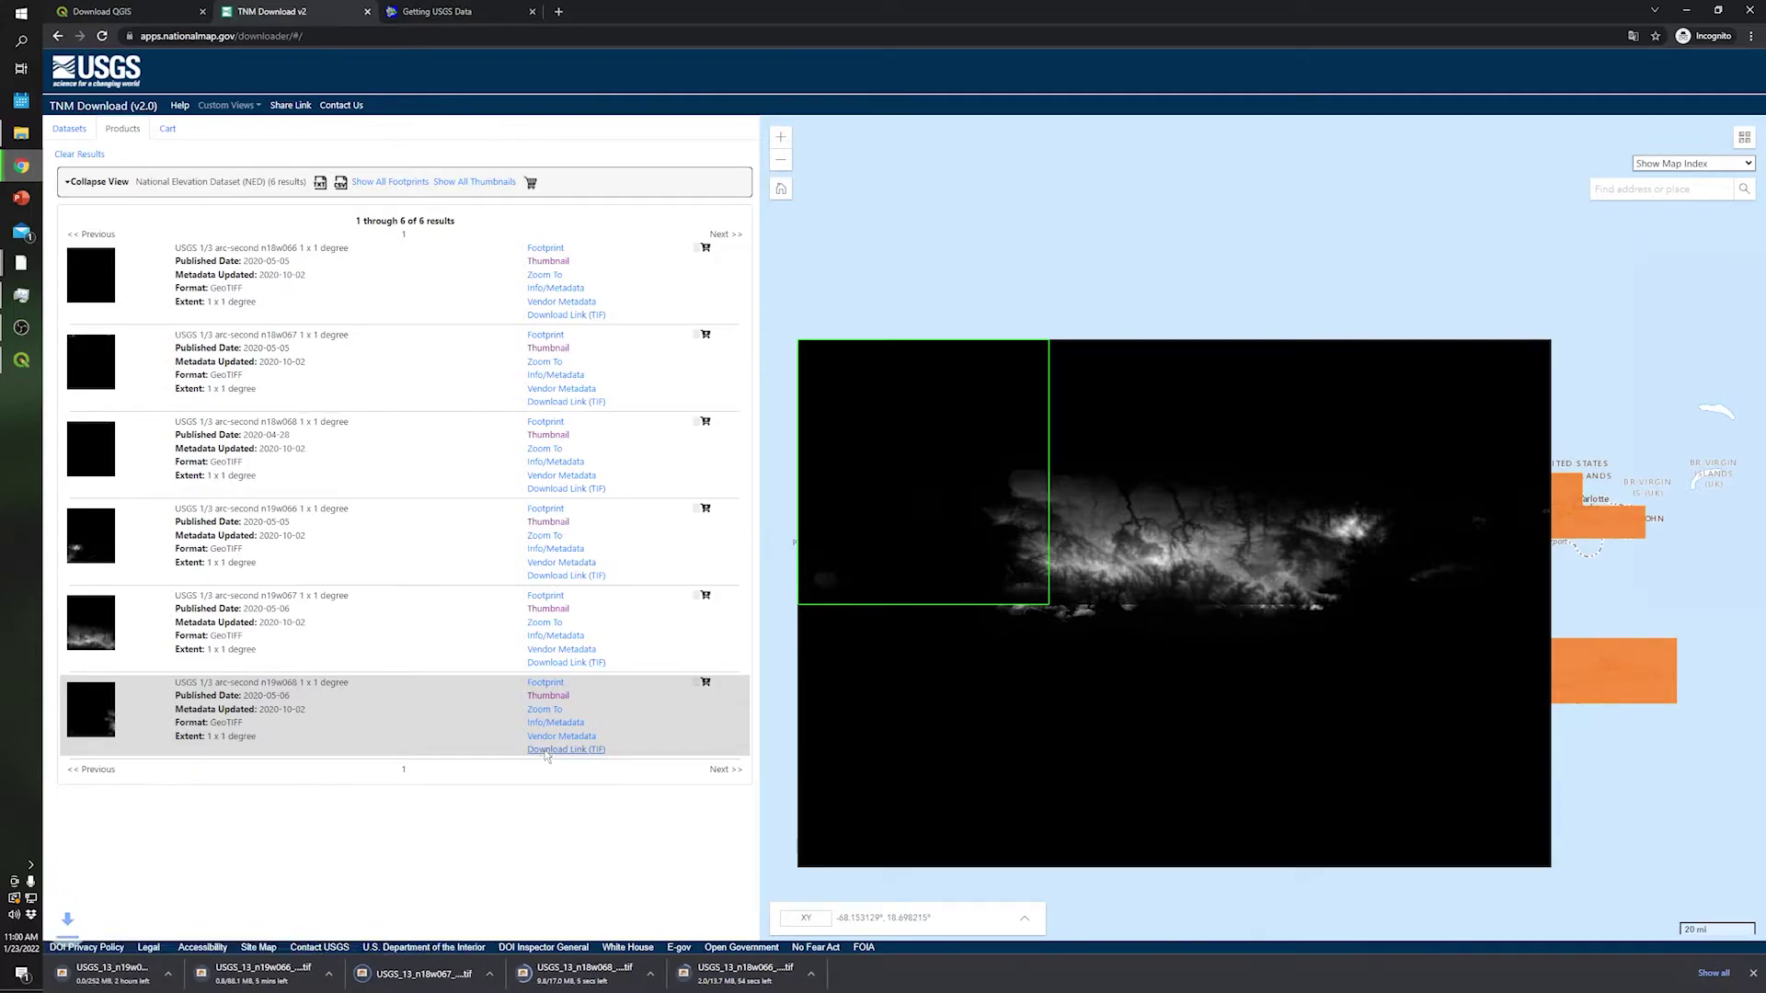
click(565, 749)
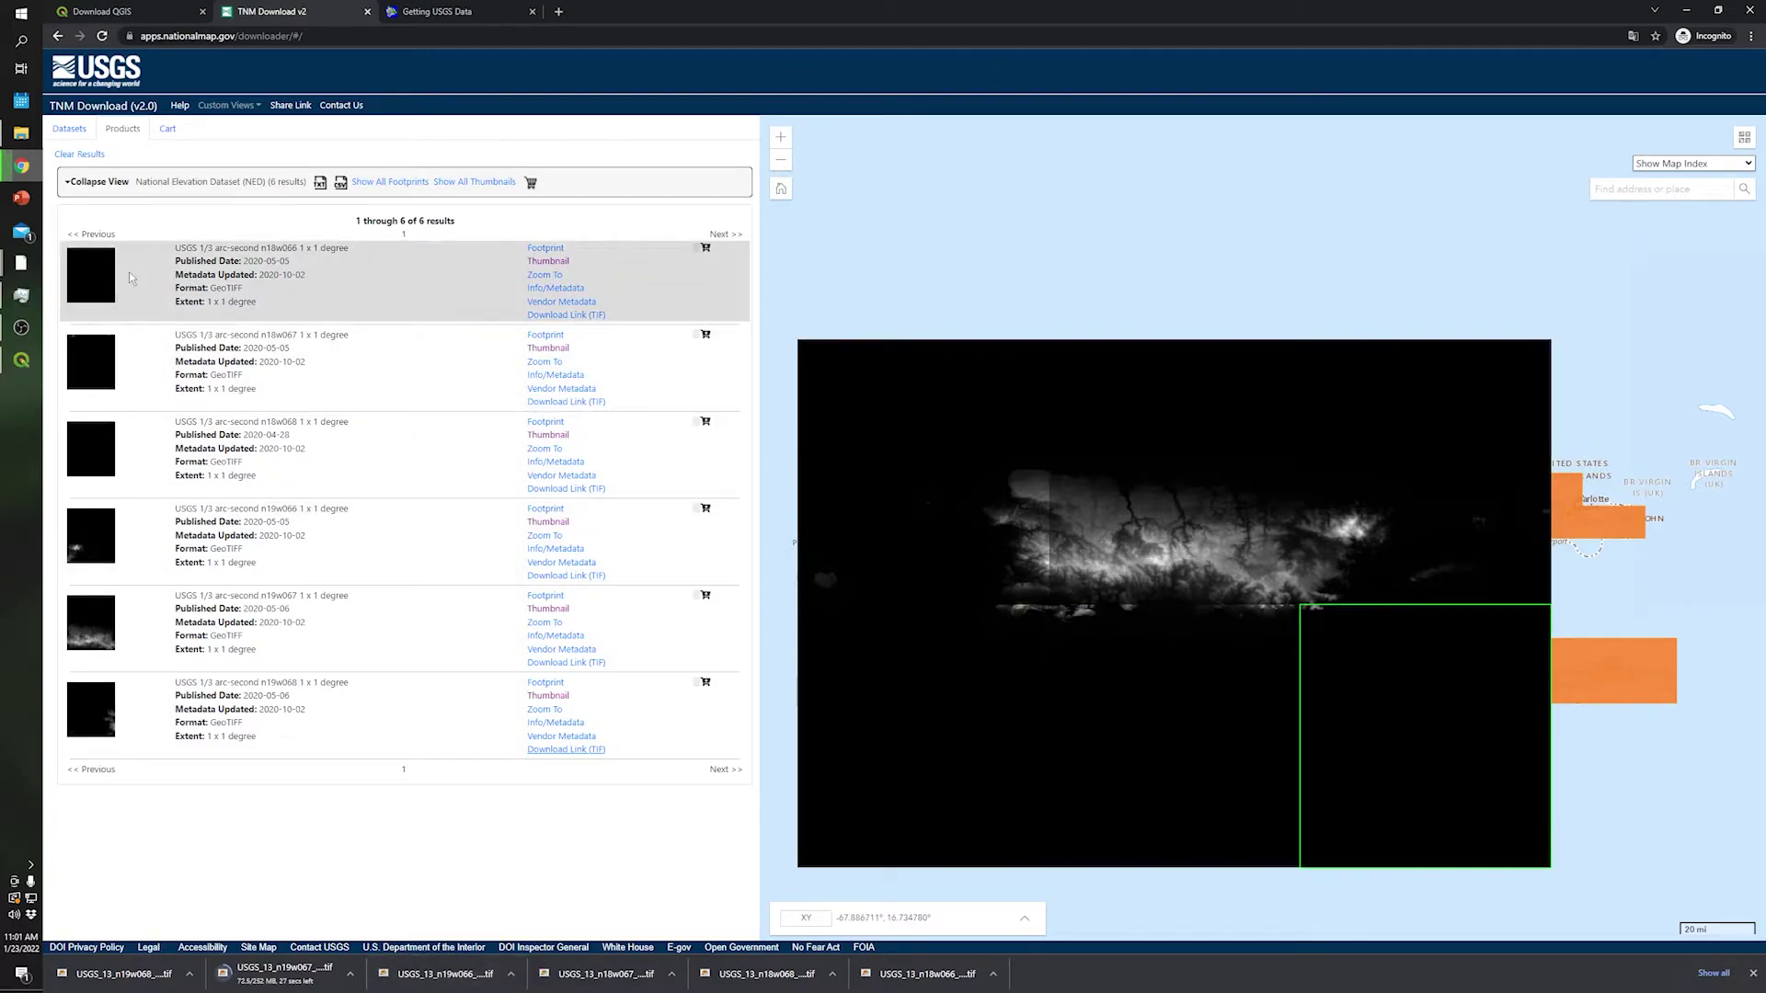
Step: In File Explorer, move the six USGS TIF files from Downloads into a new Desktop folder named DEM
mouse_move(23, 141)
click(101, 133)
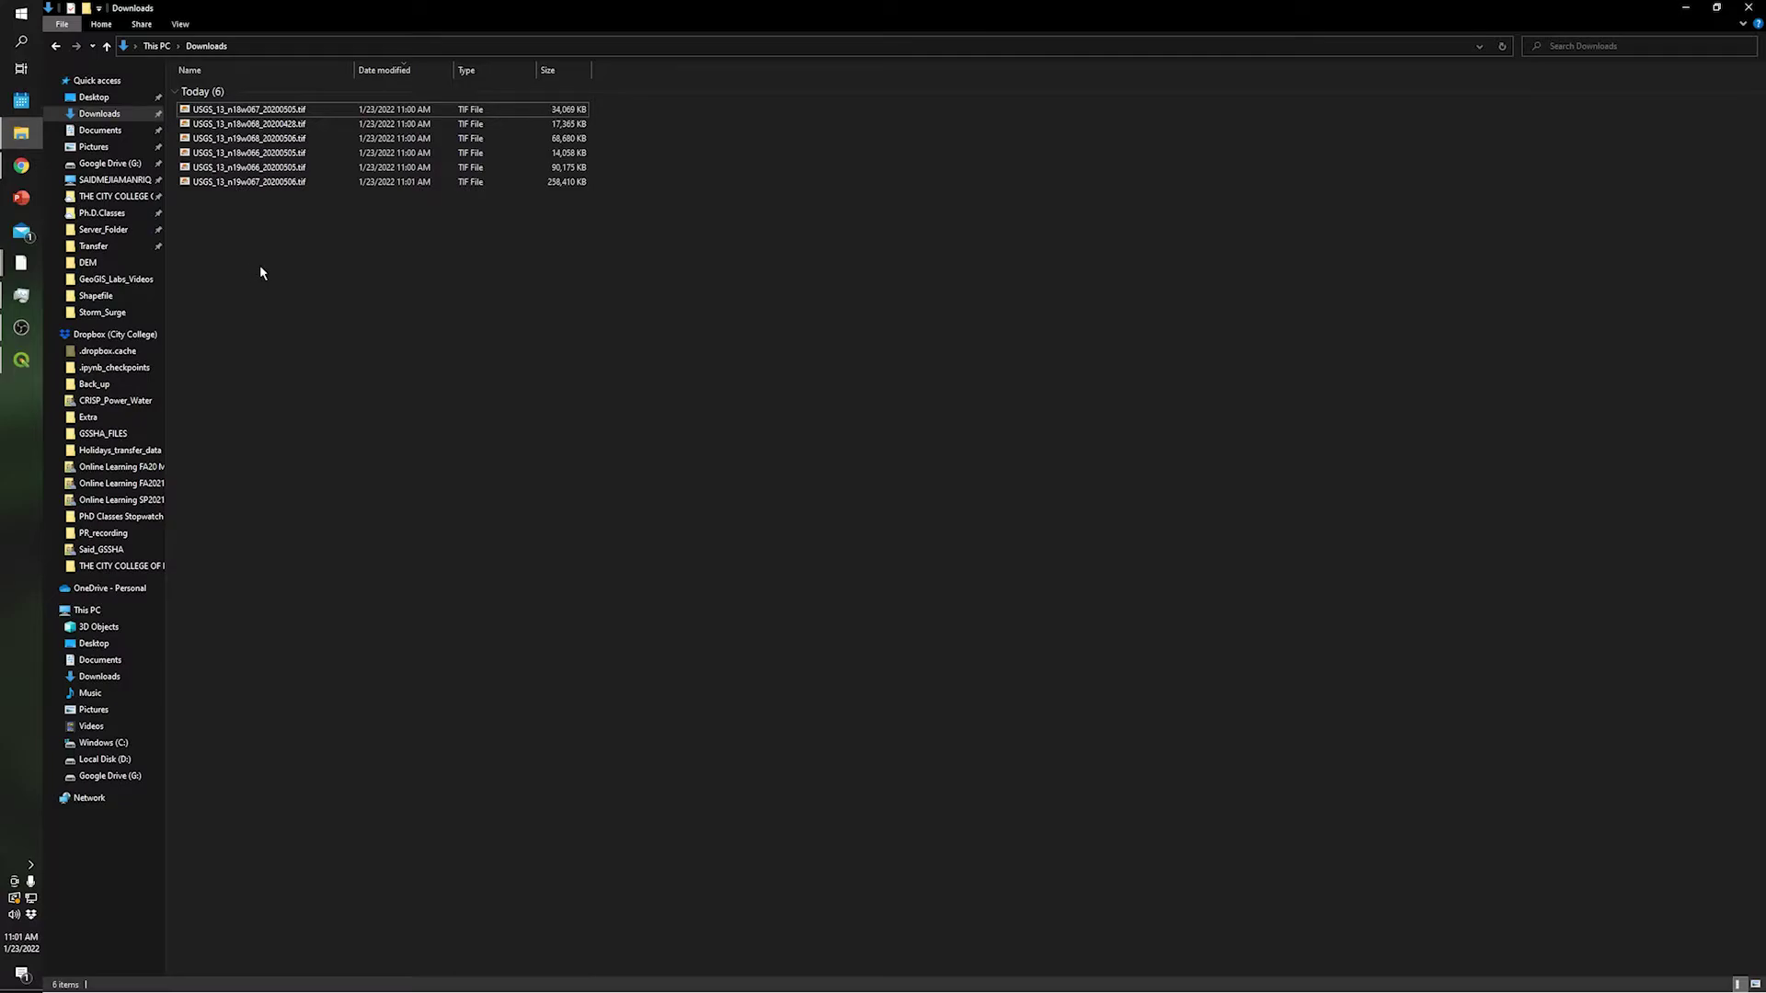
drag(309, 237, 221, 109)
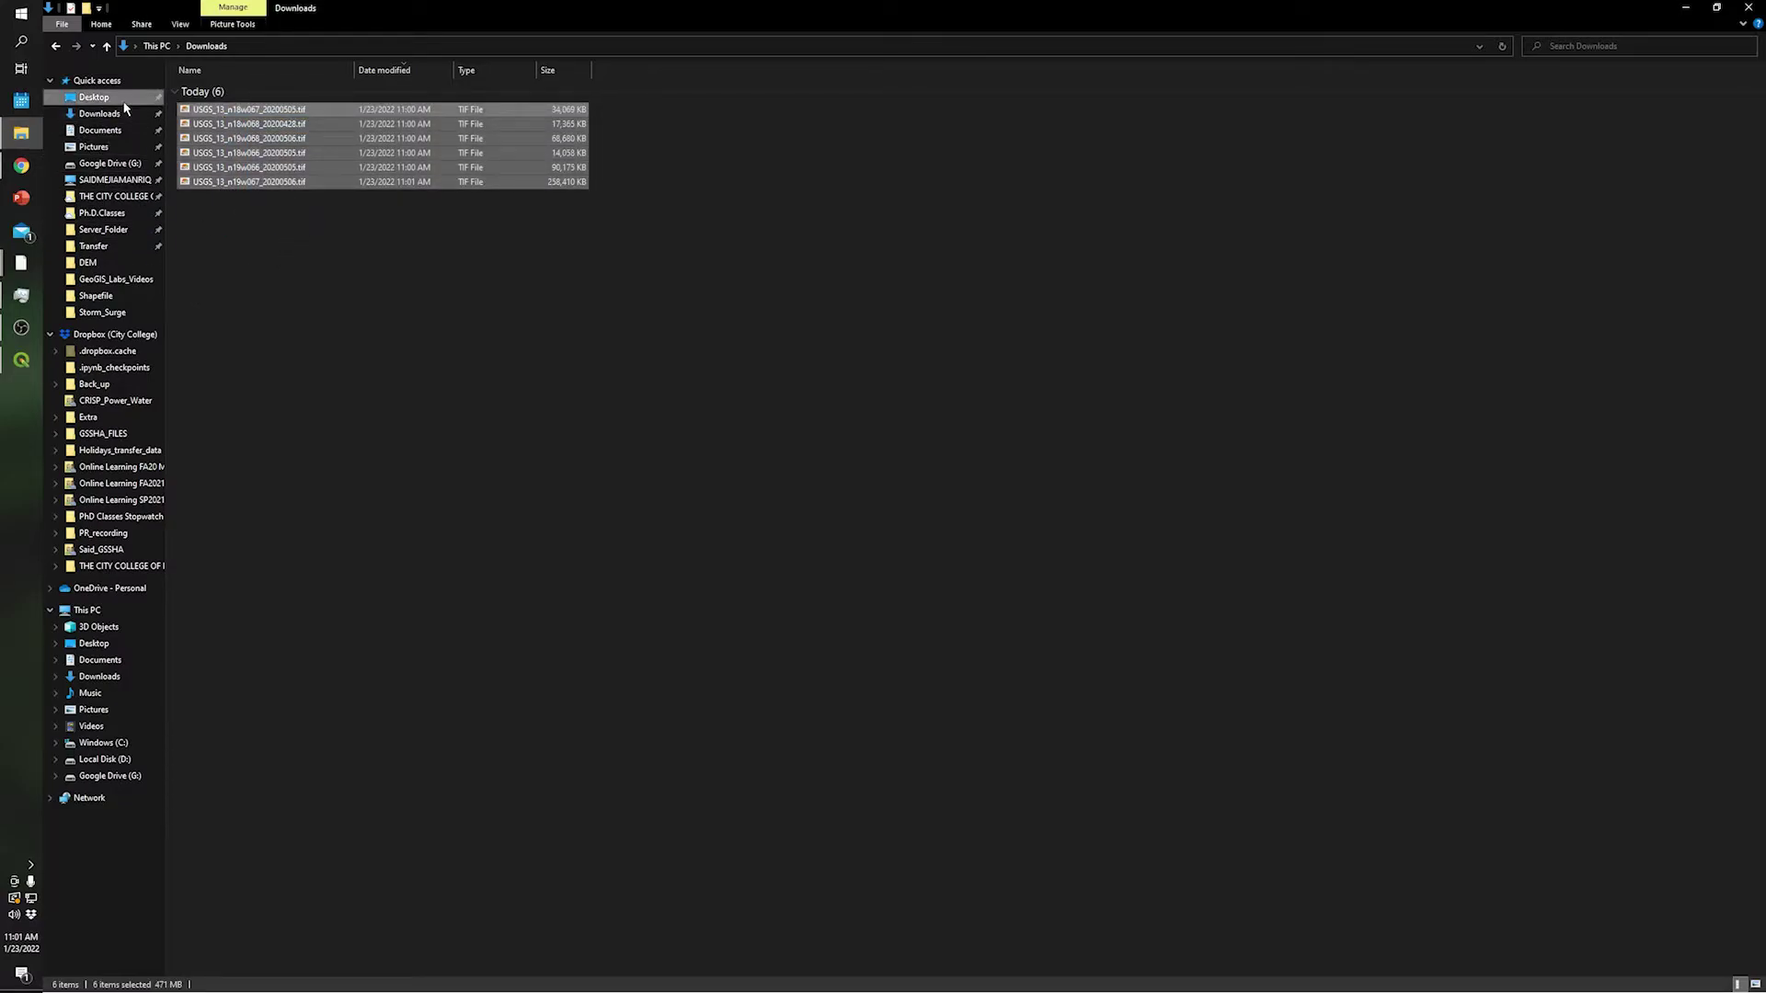
click(94, 96)
right_click(281, 158)
mouse_move(377, 326)
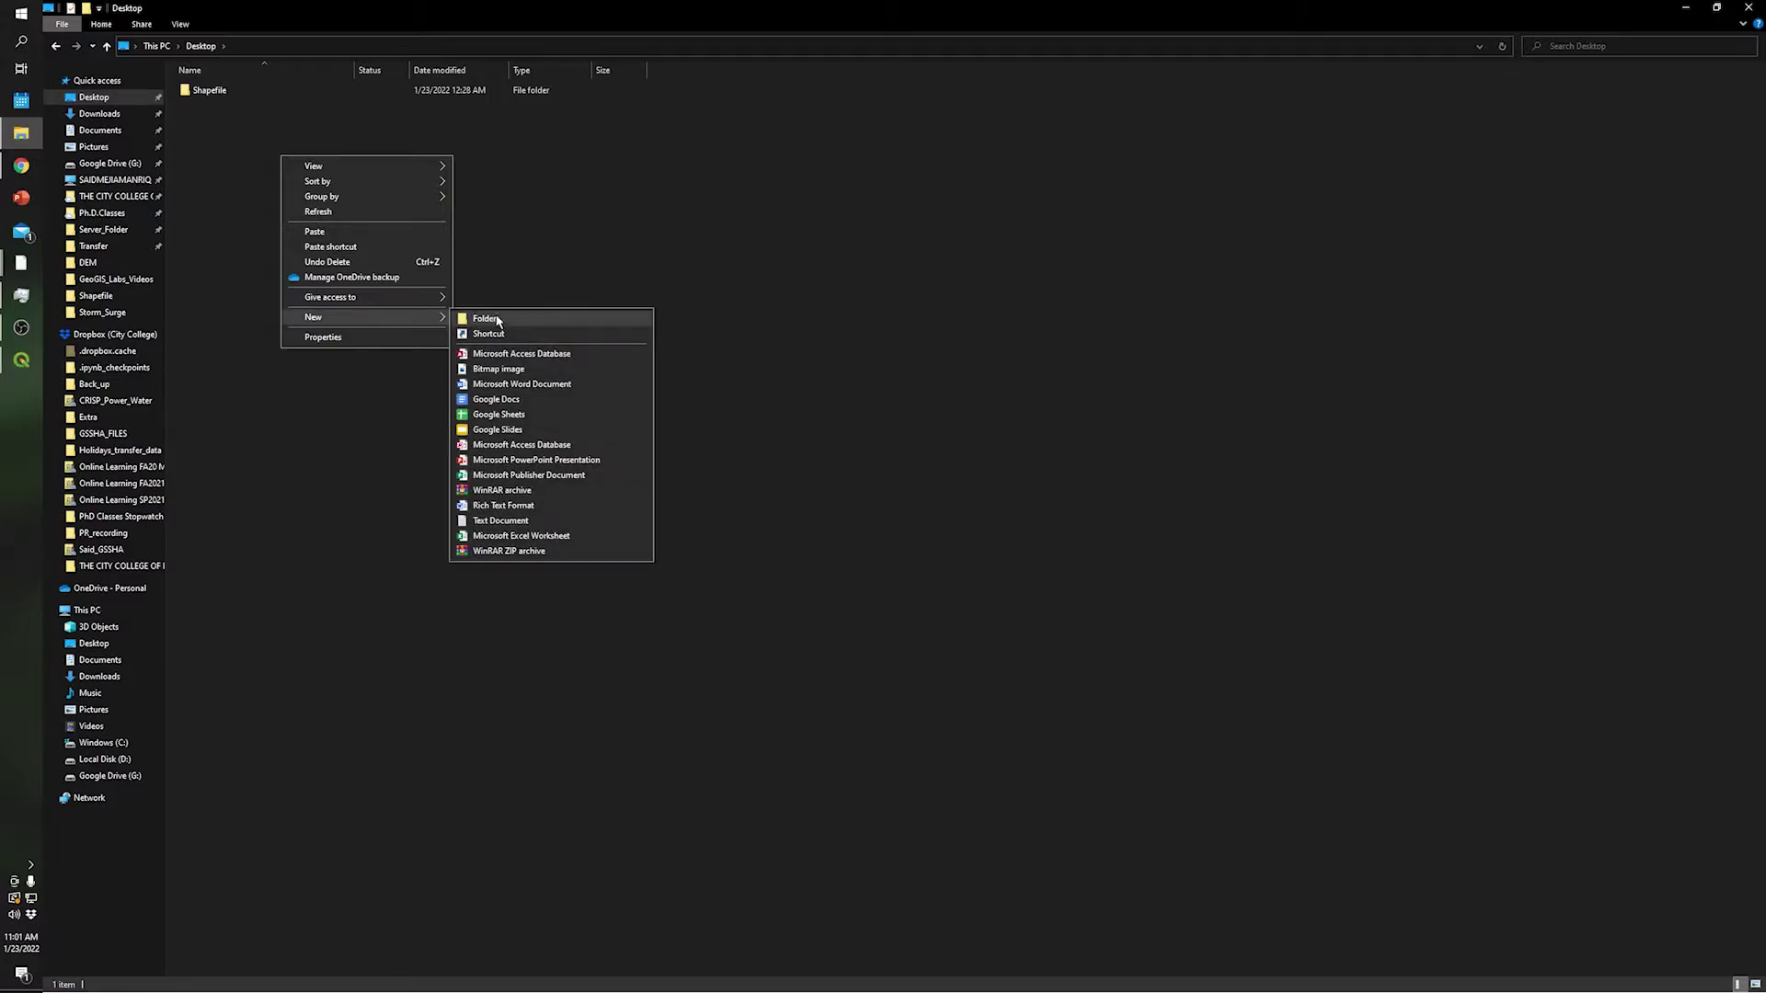
click(494, 319)
text(DEM)
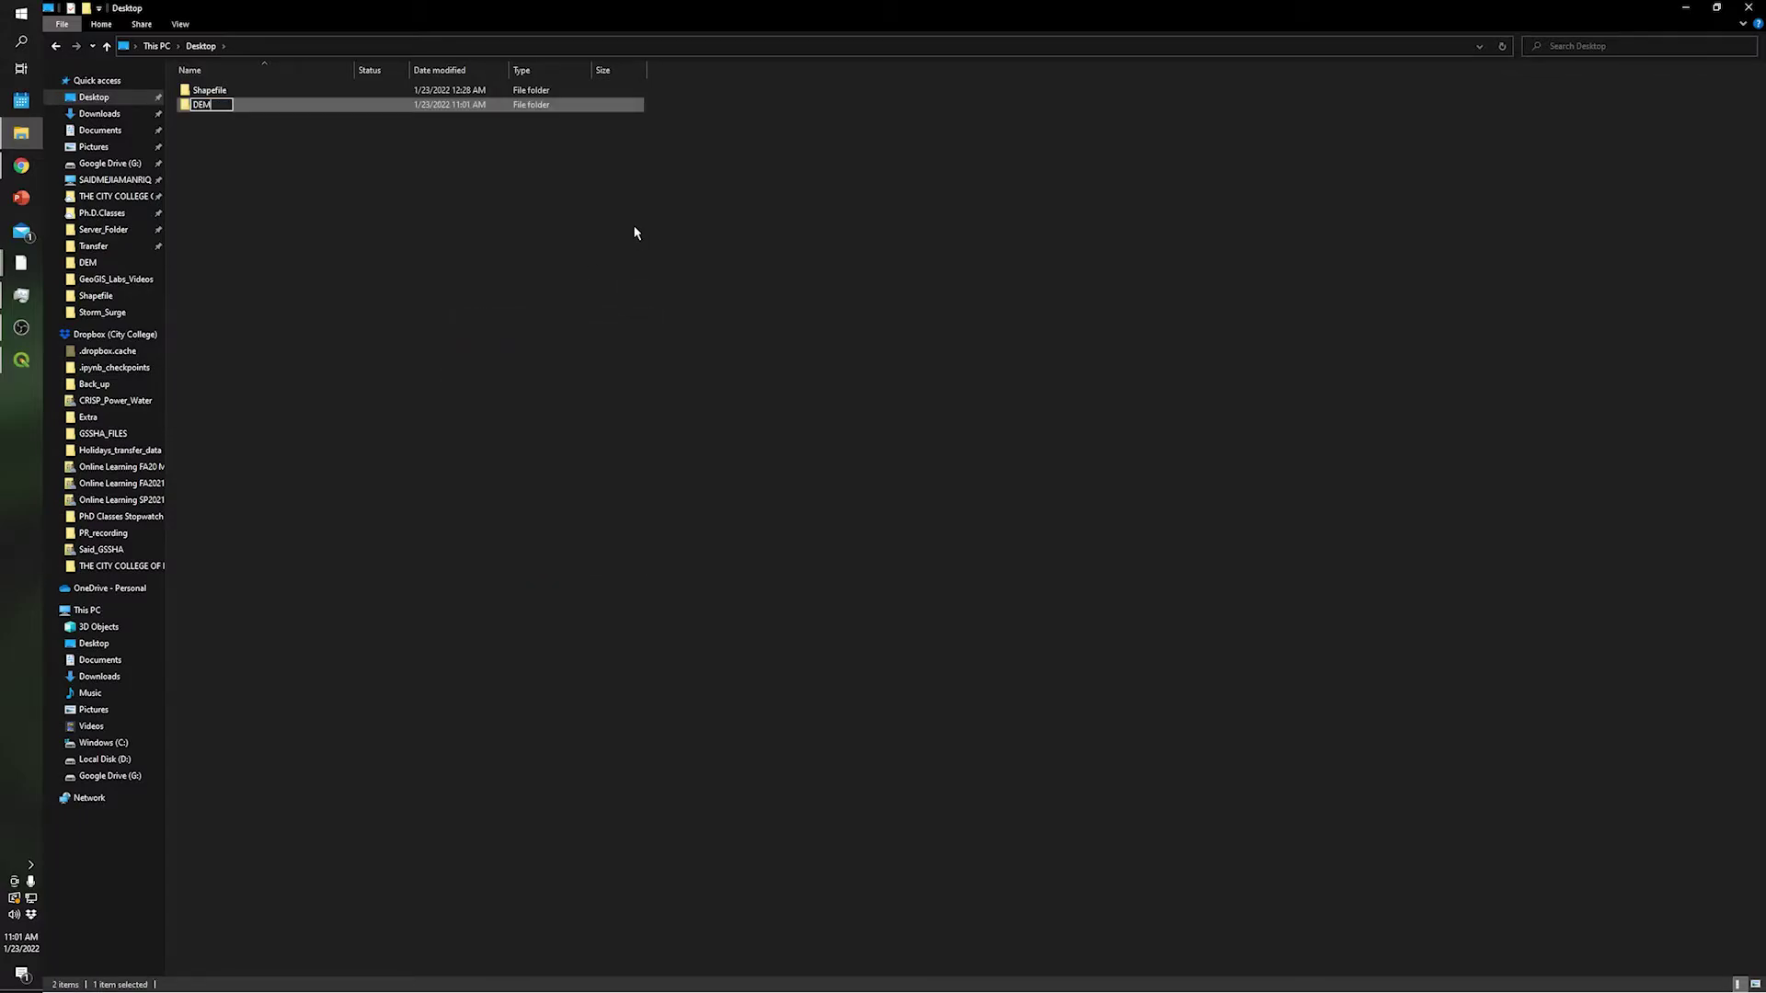
key(Return)
key(Return)
key(ctrl+v)
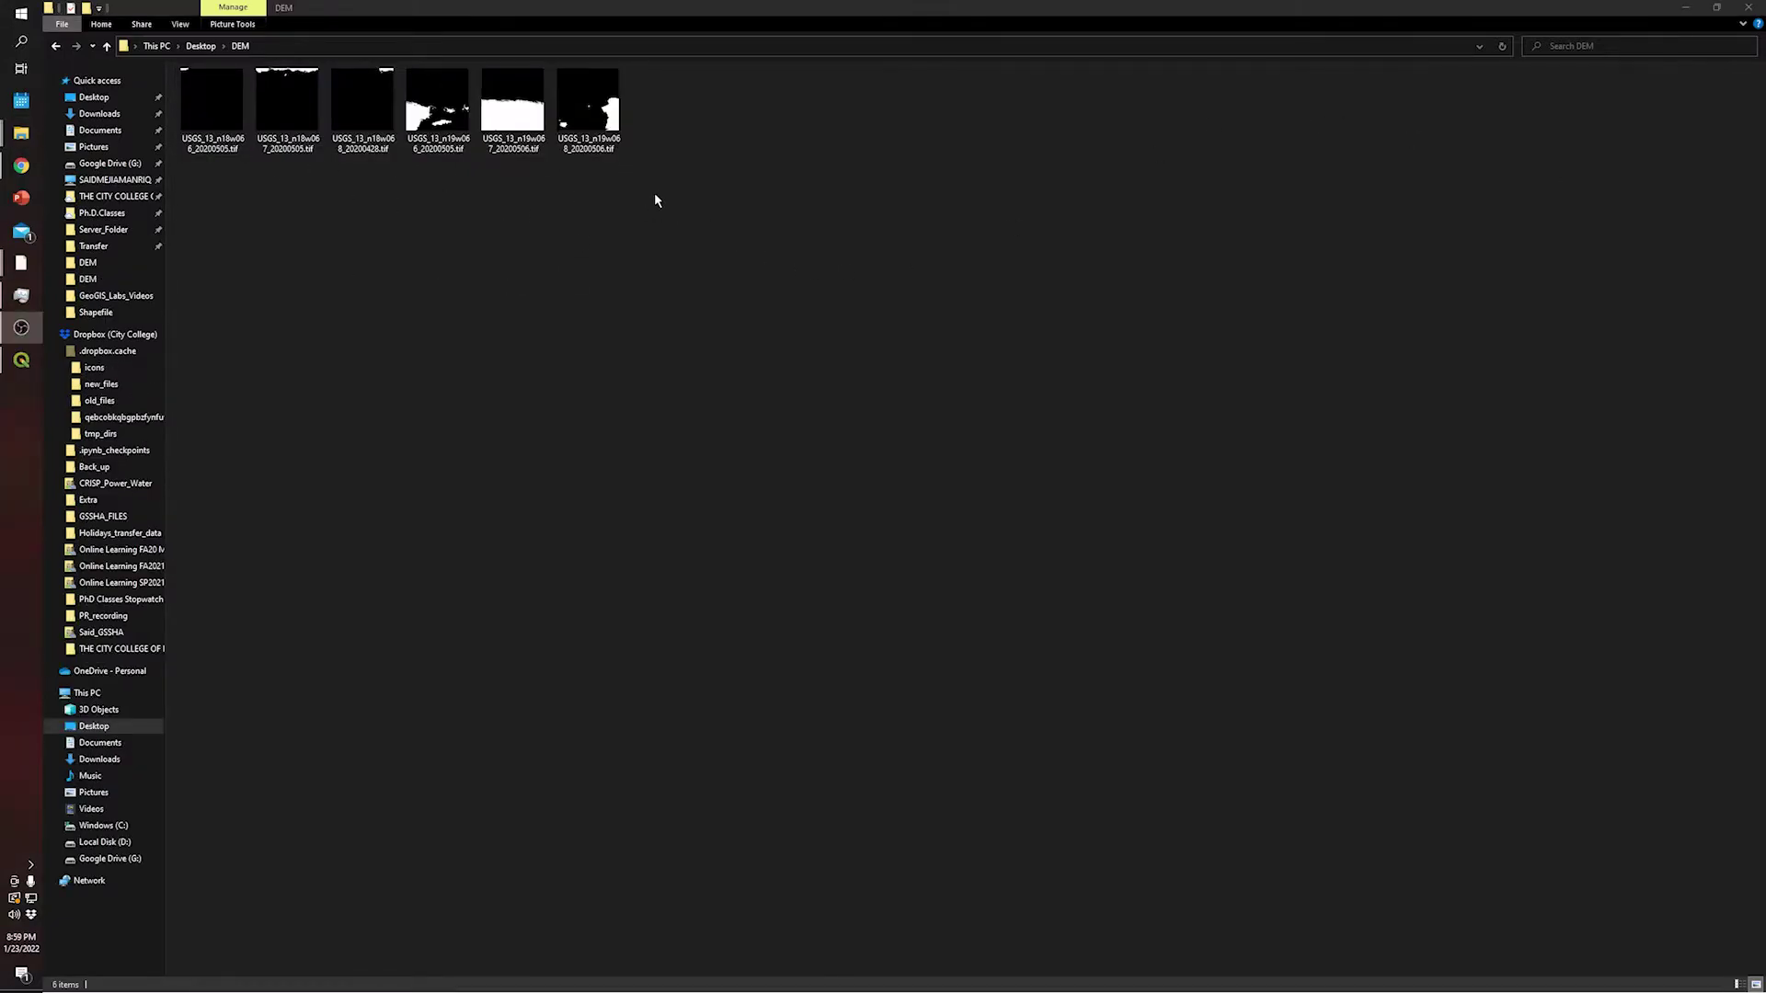
Step: Add all six USGS TIF tiles from the Desktop DEM folder to the project in QGIS
drag(656, 199, 176, 62)
drag(276, 124, 698, 543)
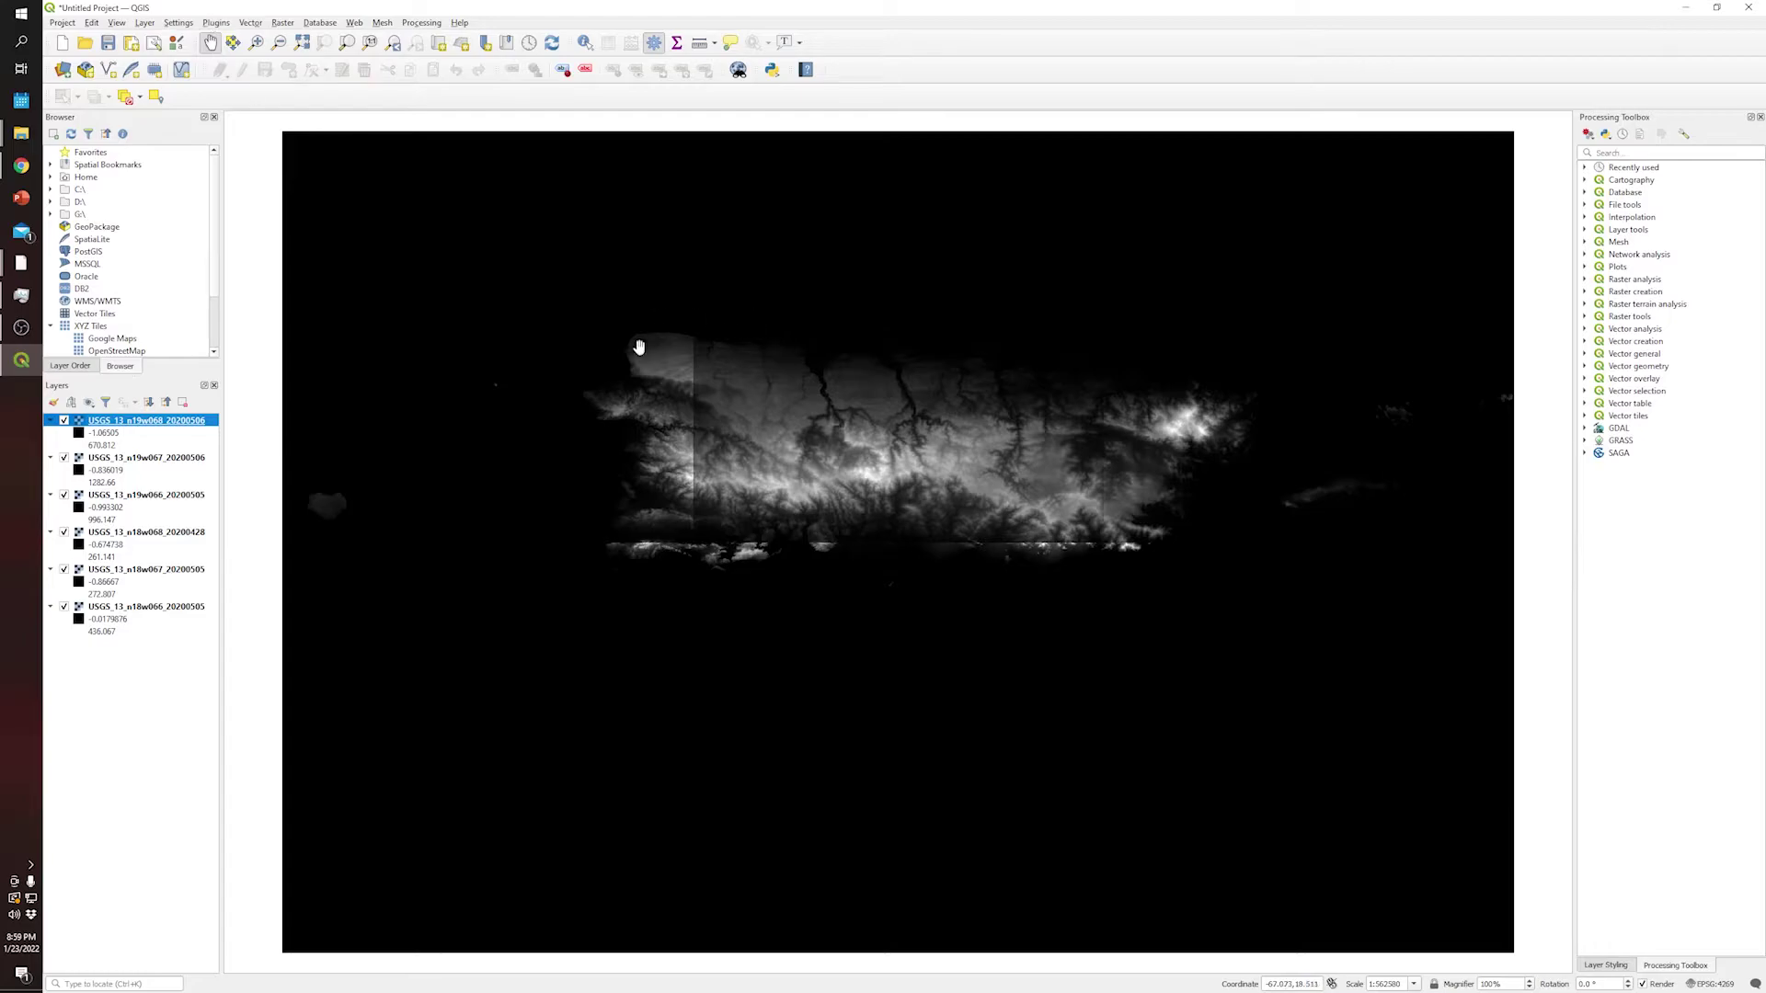
Step: Start a raster Merge with all six USGS tile layers as its inputs
click(282, 23)
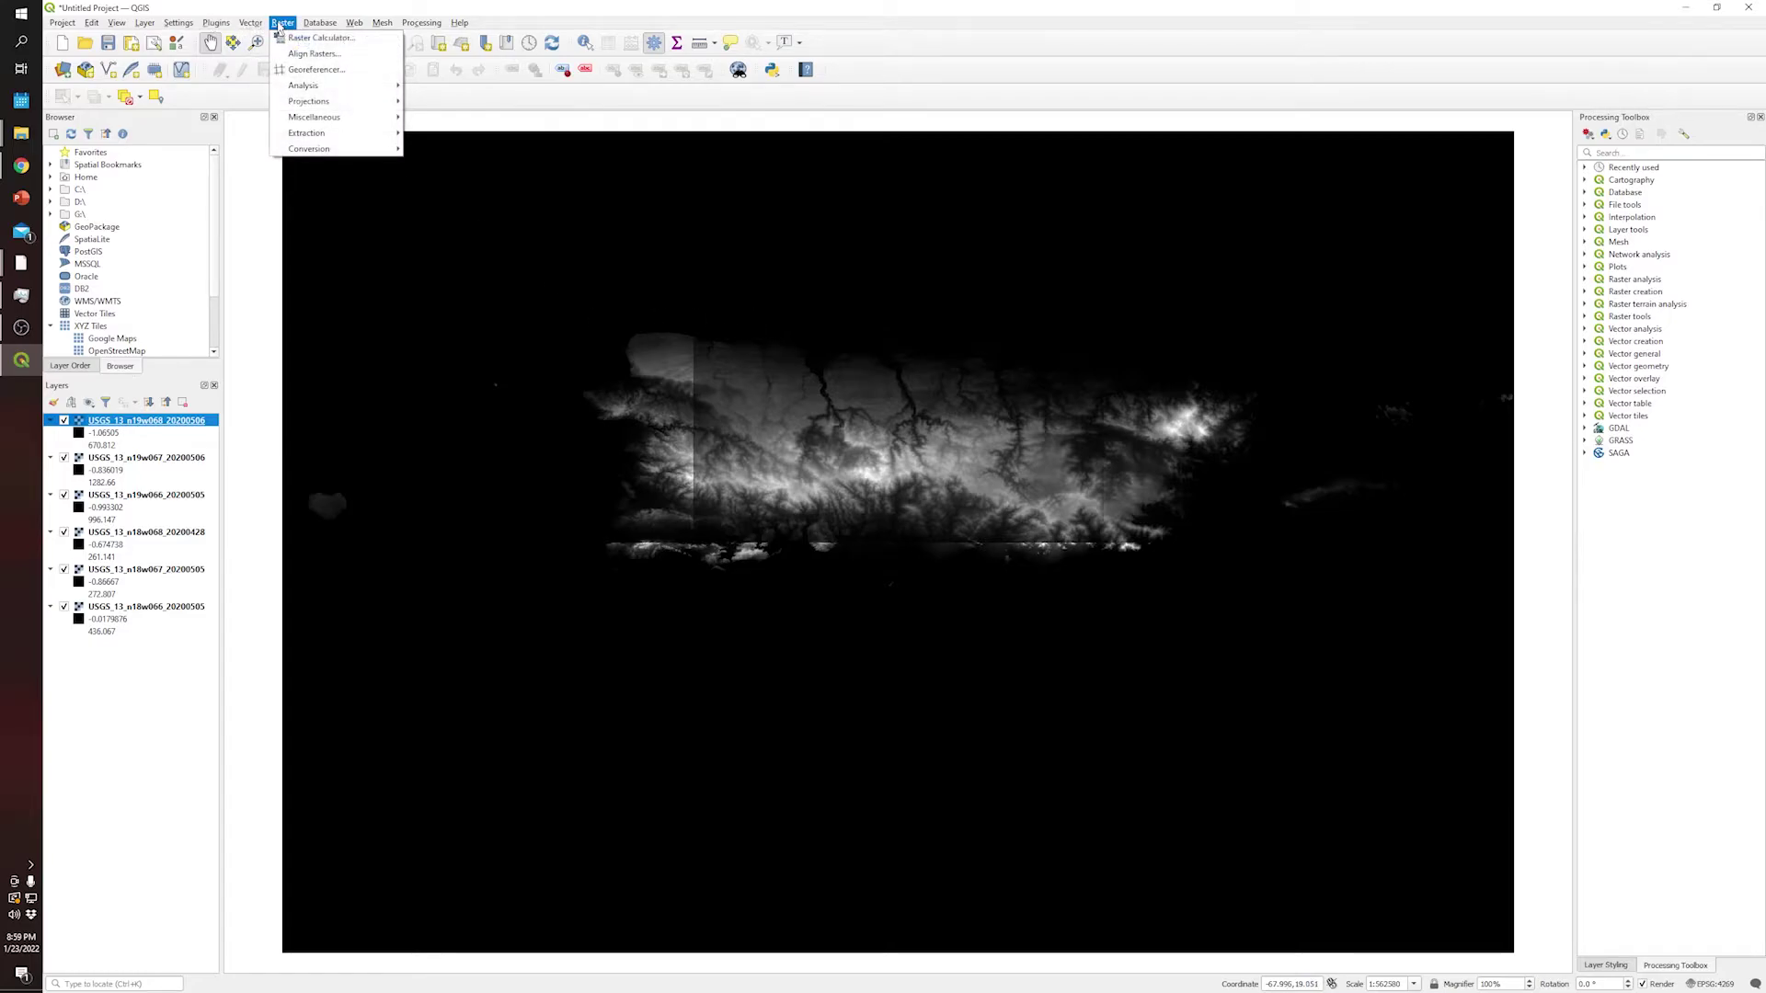
mouse_move(319, 120)
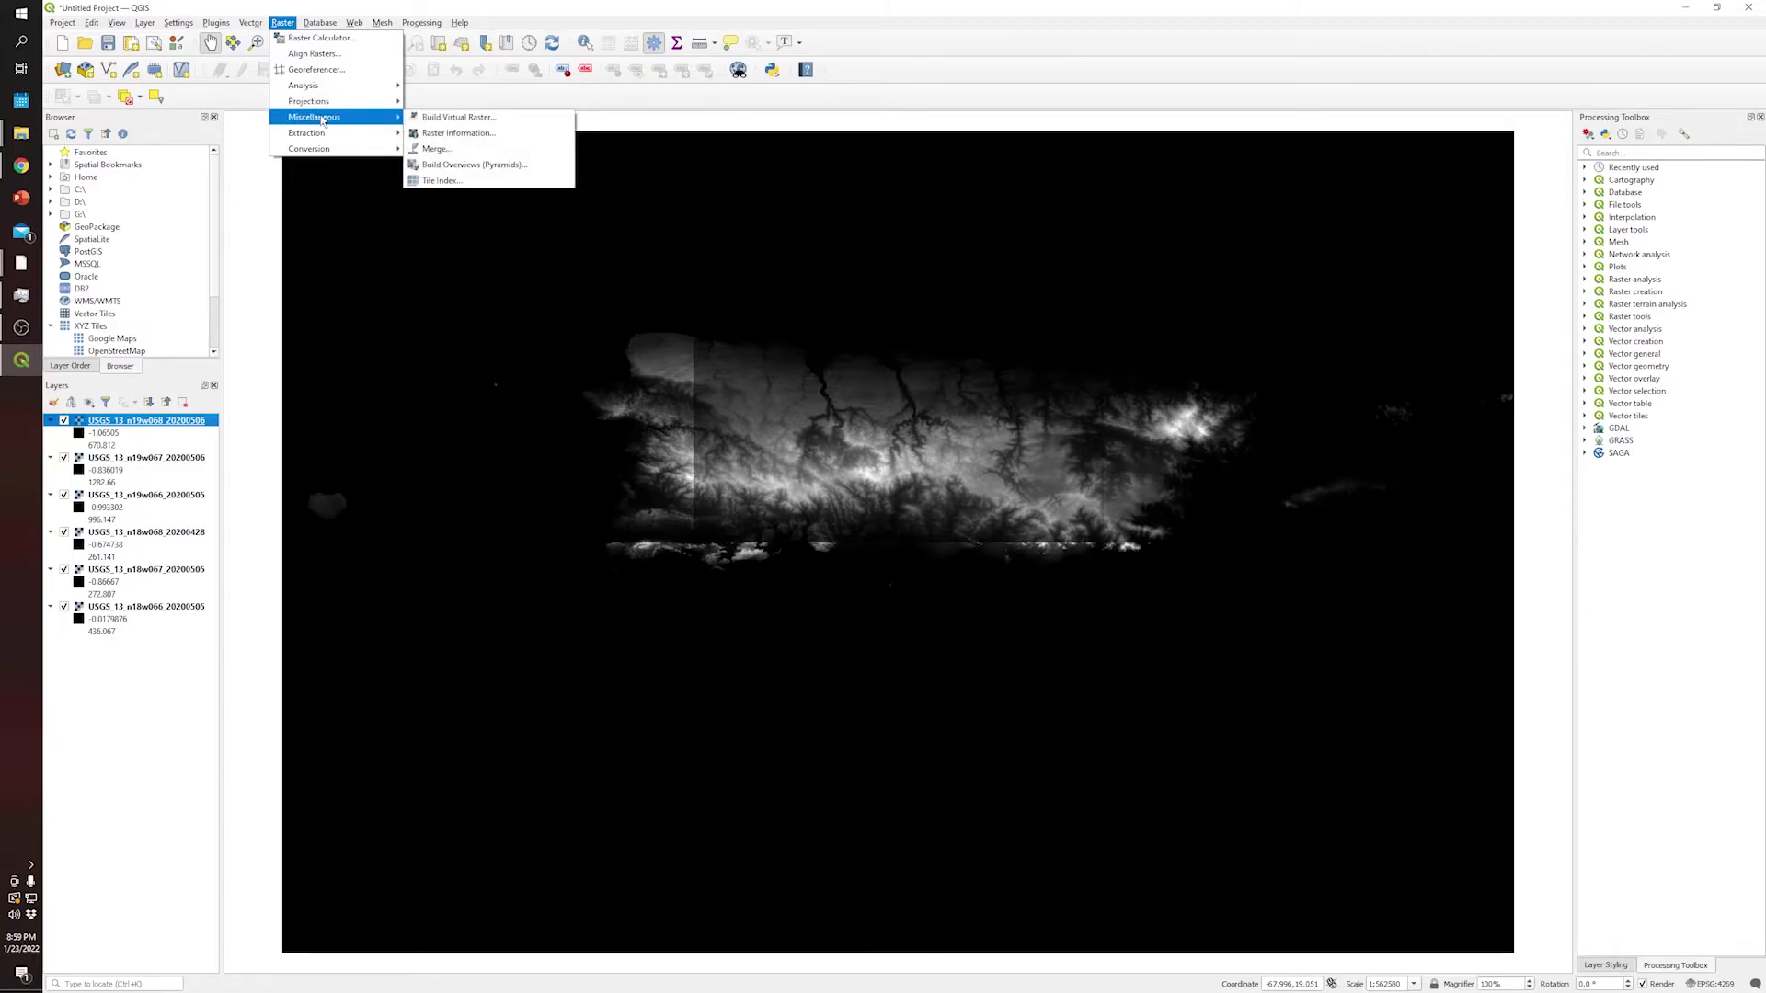
click(435, 149)
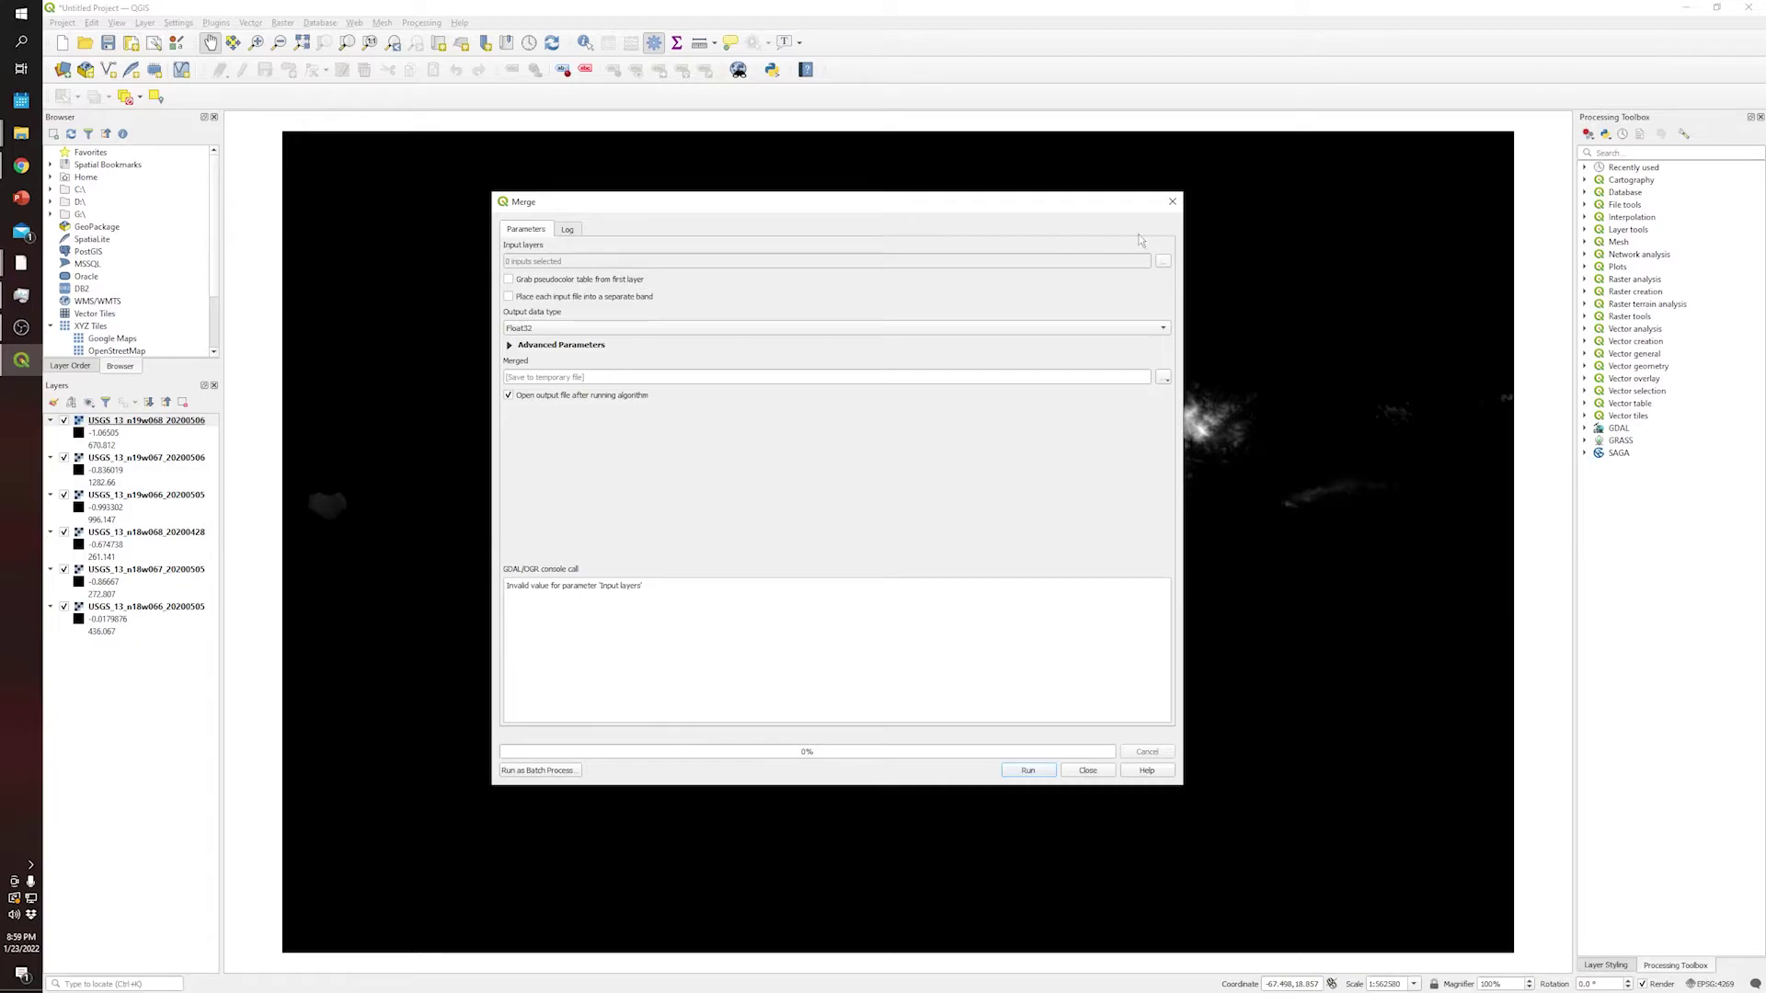
click(1162, 261)
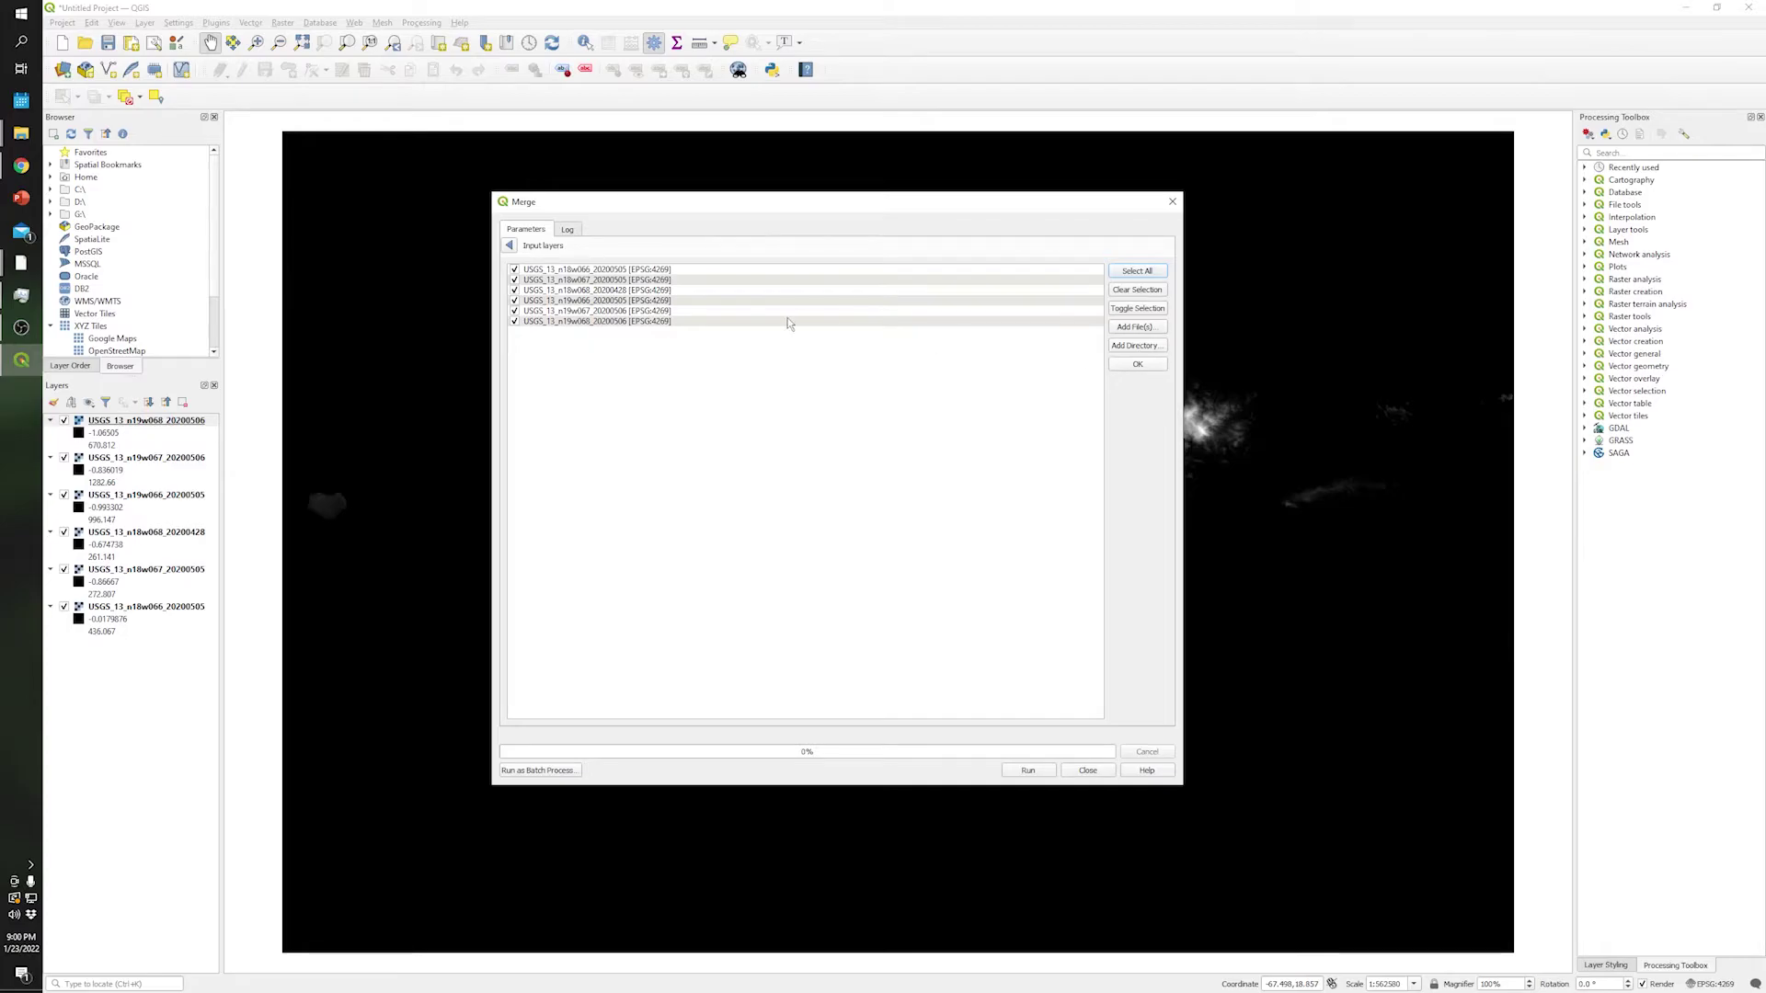
click(1149, 365)
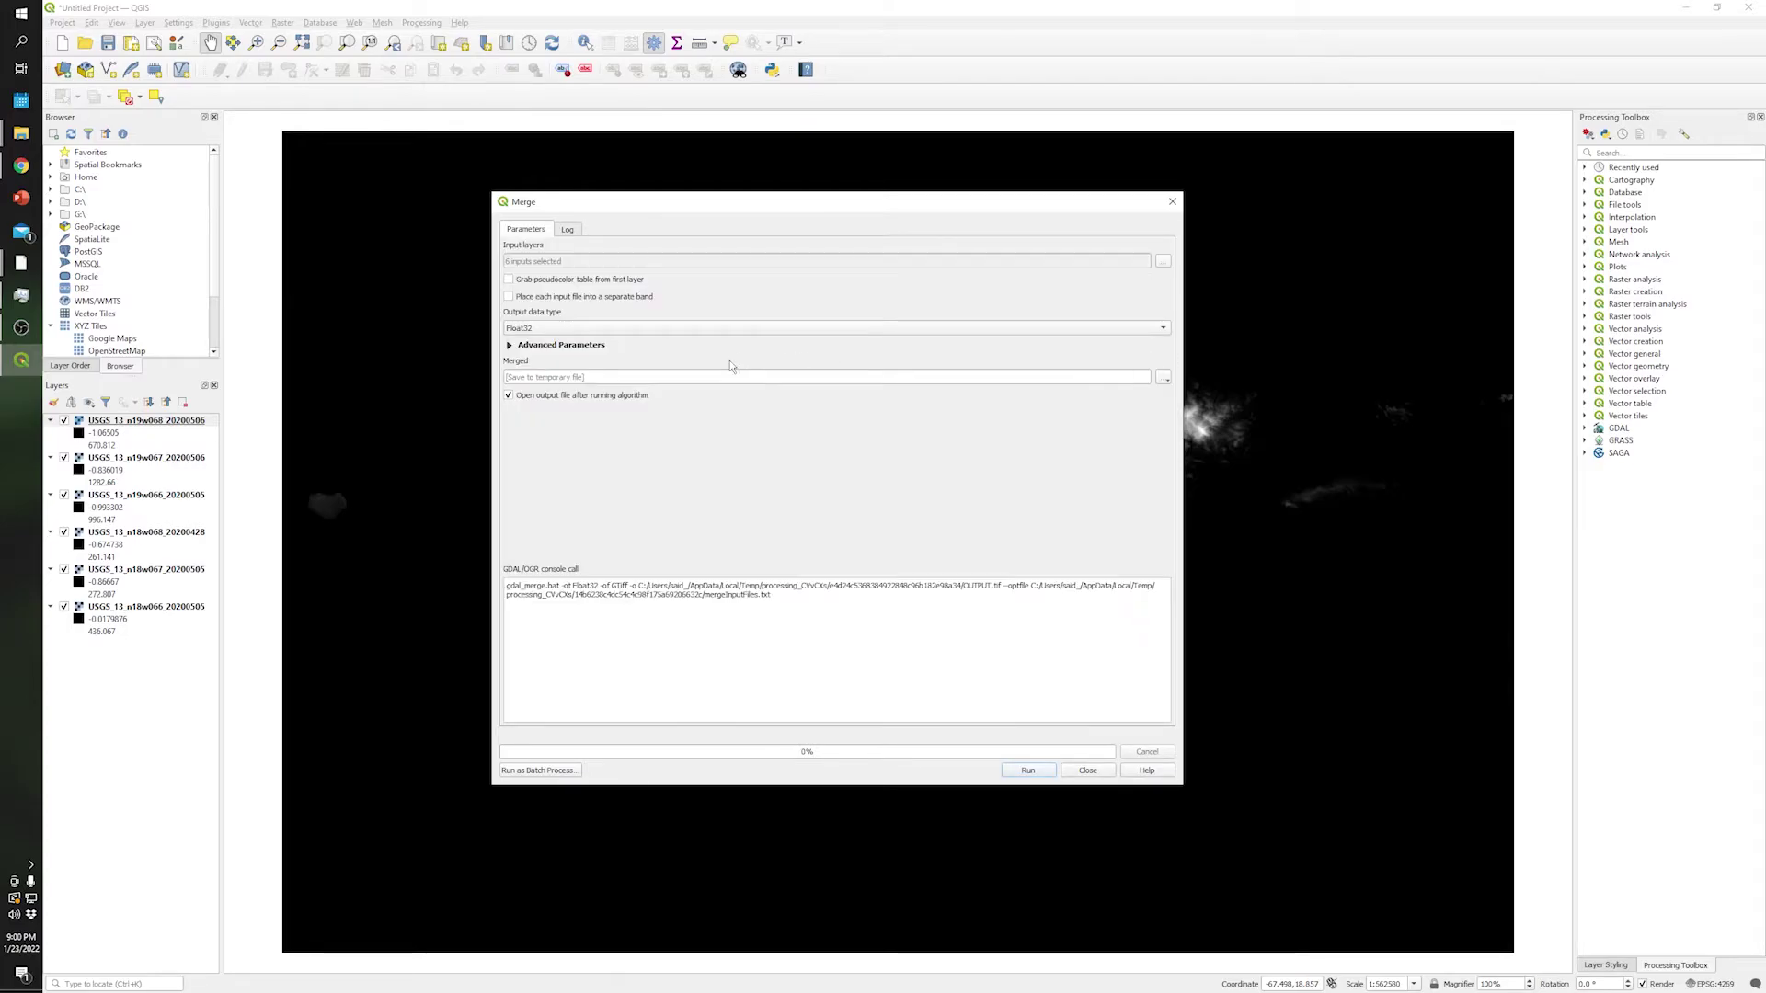
Step: Set the merged output to a TIF file named DEM in the Desktop DEM folder and run the merge
click(1162, 377)
click(1085, 555)
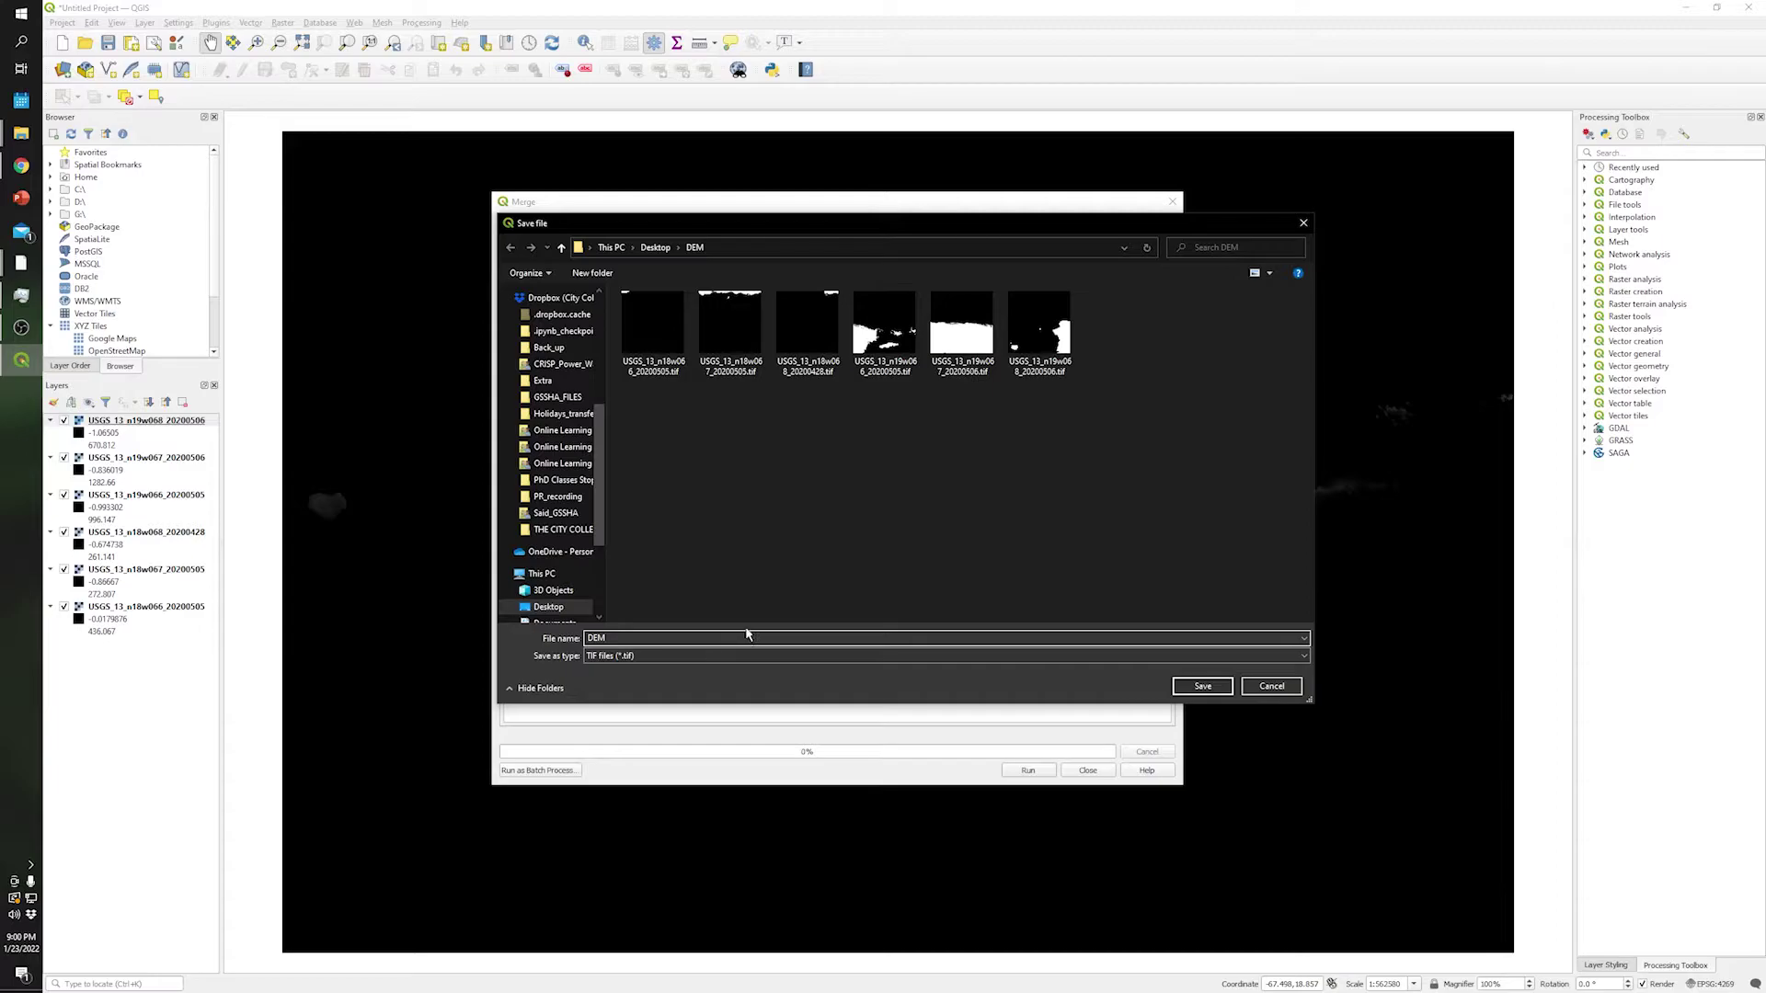
click(1205, 686)
click(1029, 771)
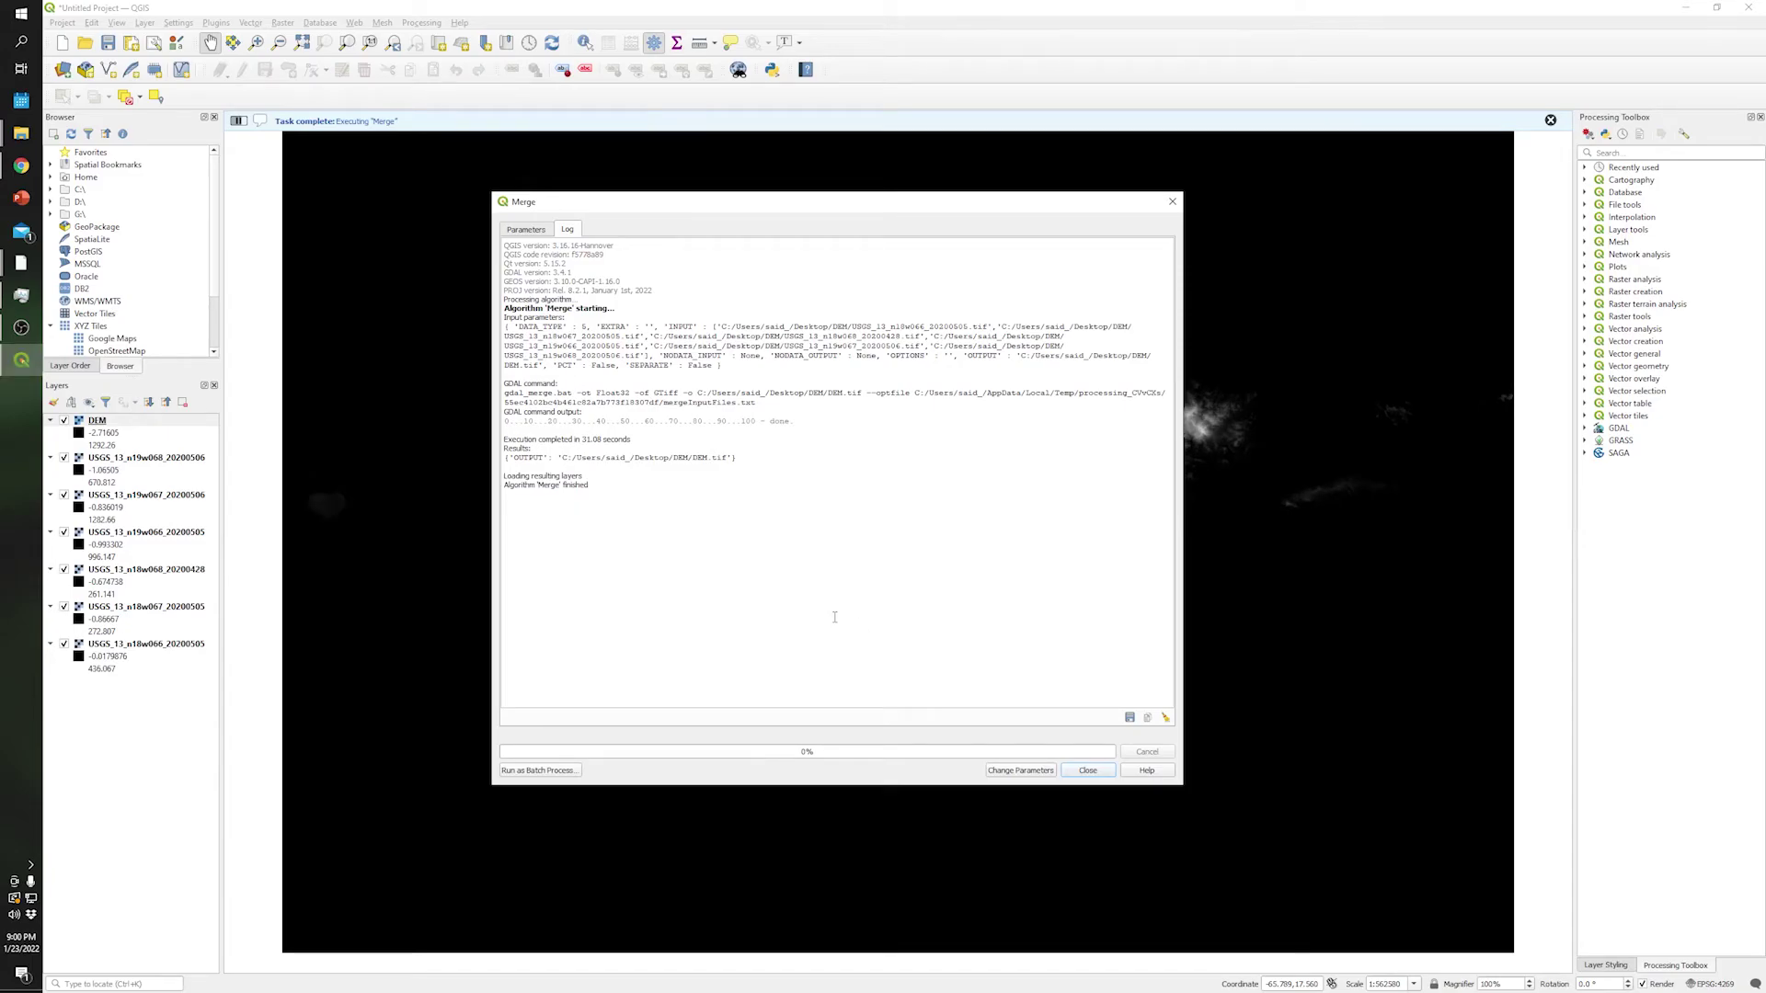
click(1088, 771)
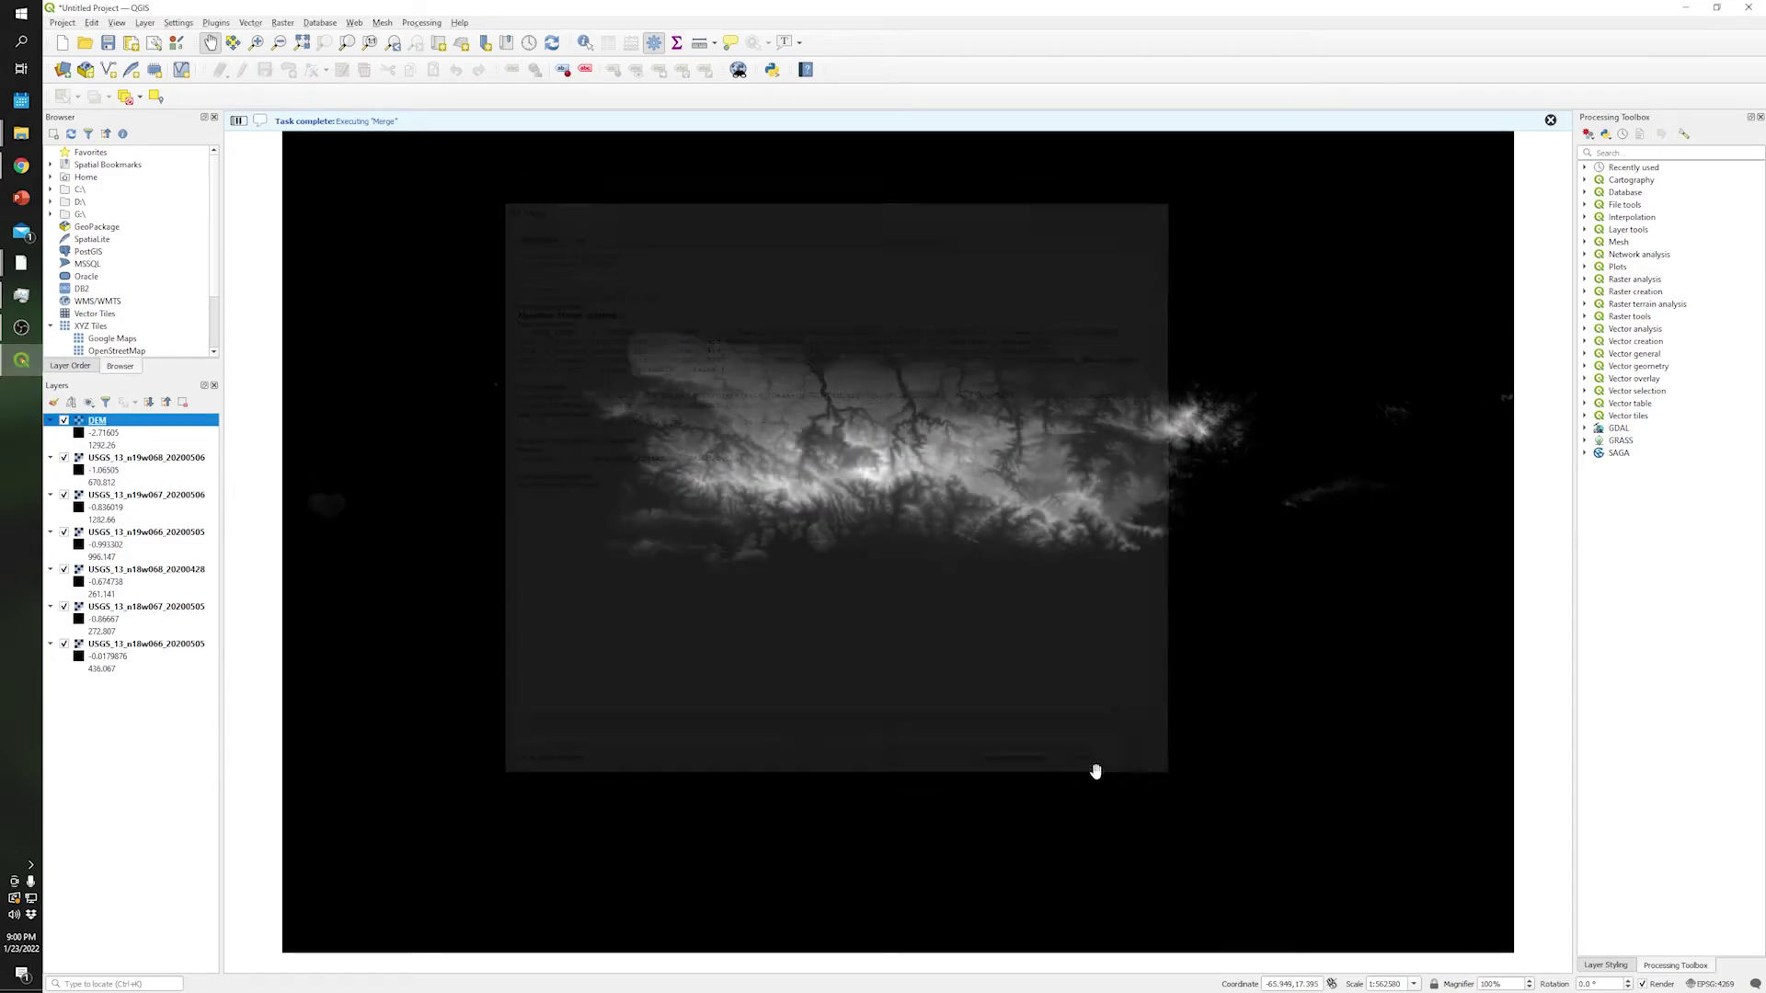
Step: Remove the six original USGS tile layers from the project and keep the merged DEM layer shown
drag(176, 684, 132, 450)
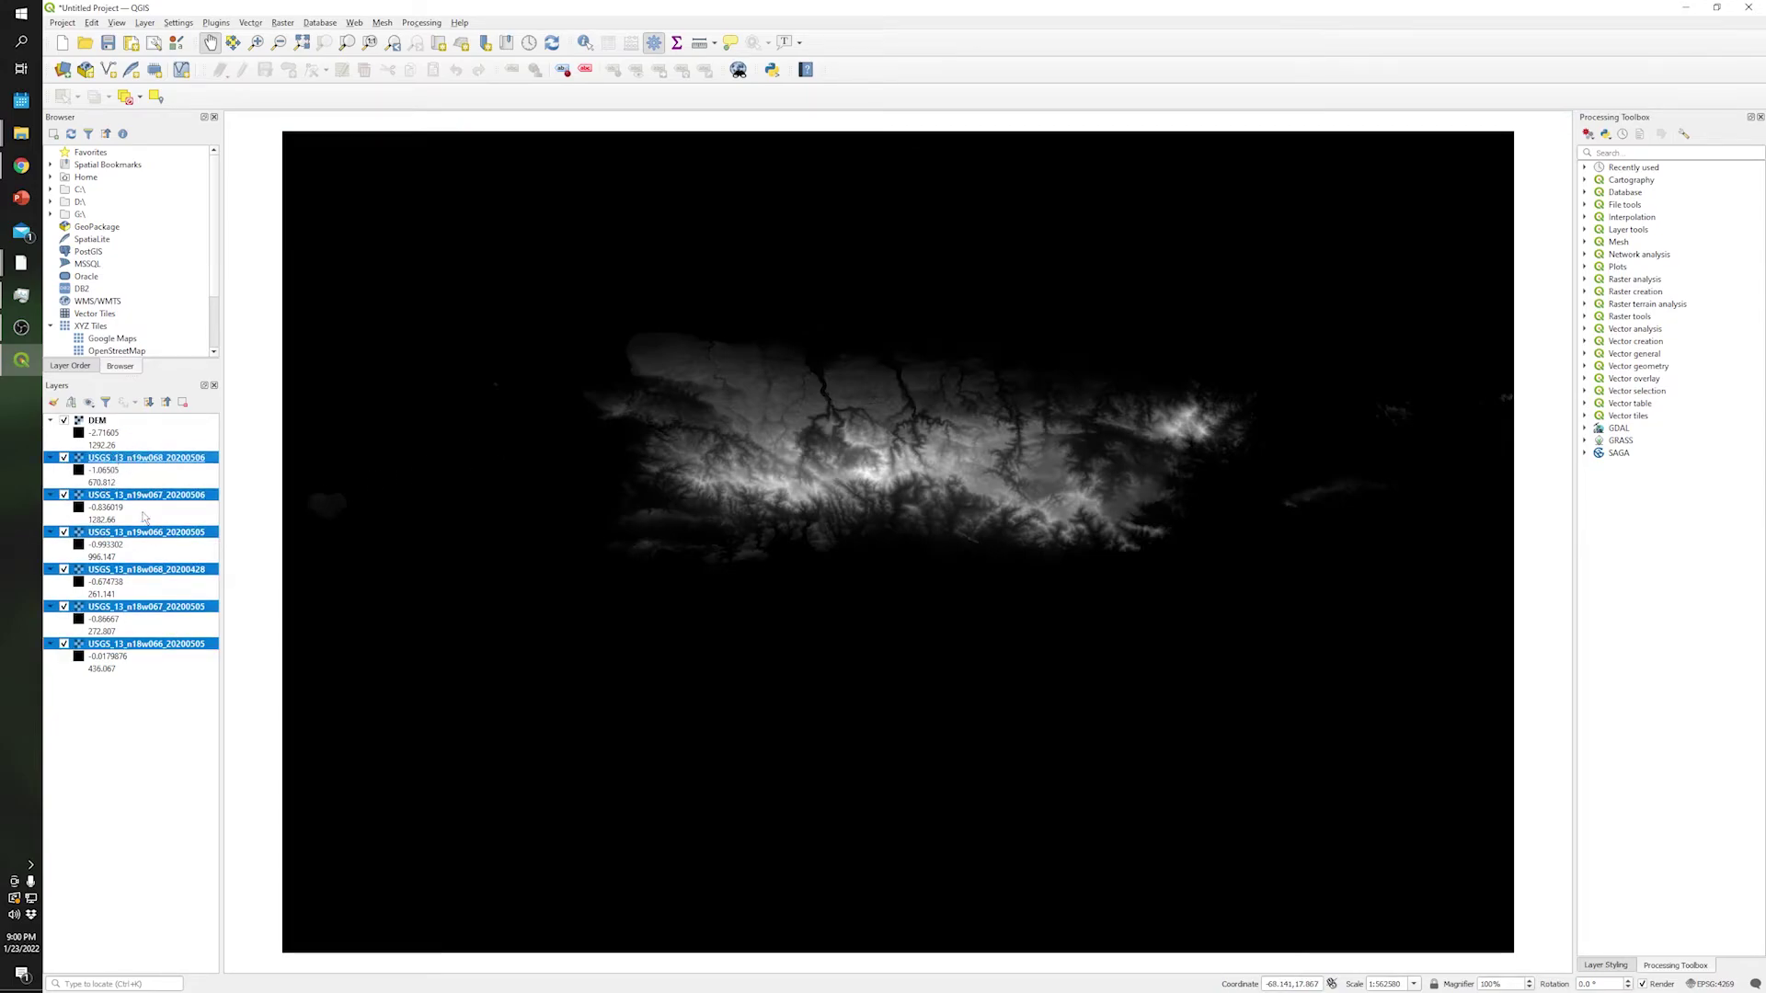
right_click(147, 457)
click(198, 667)
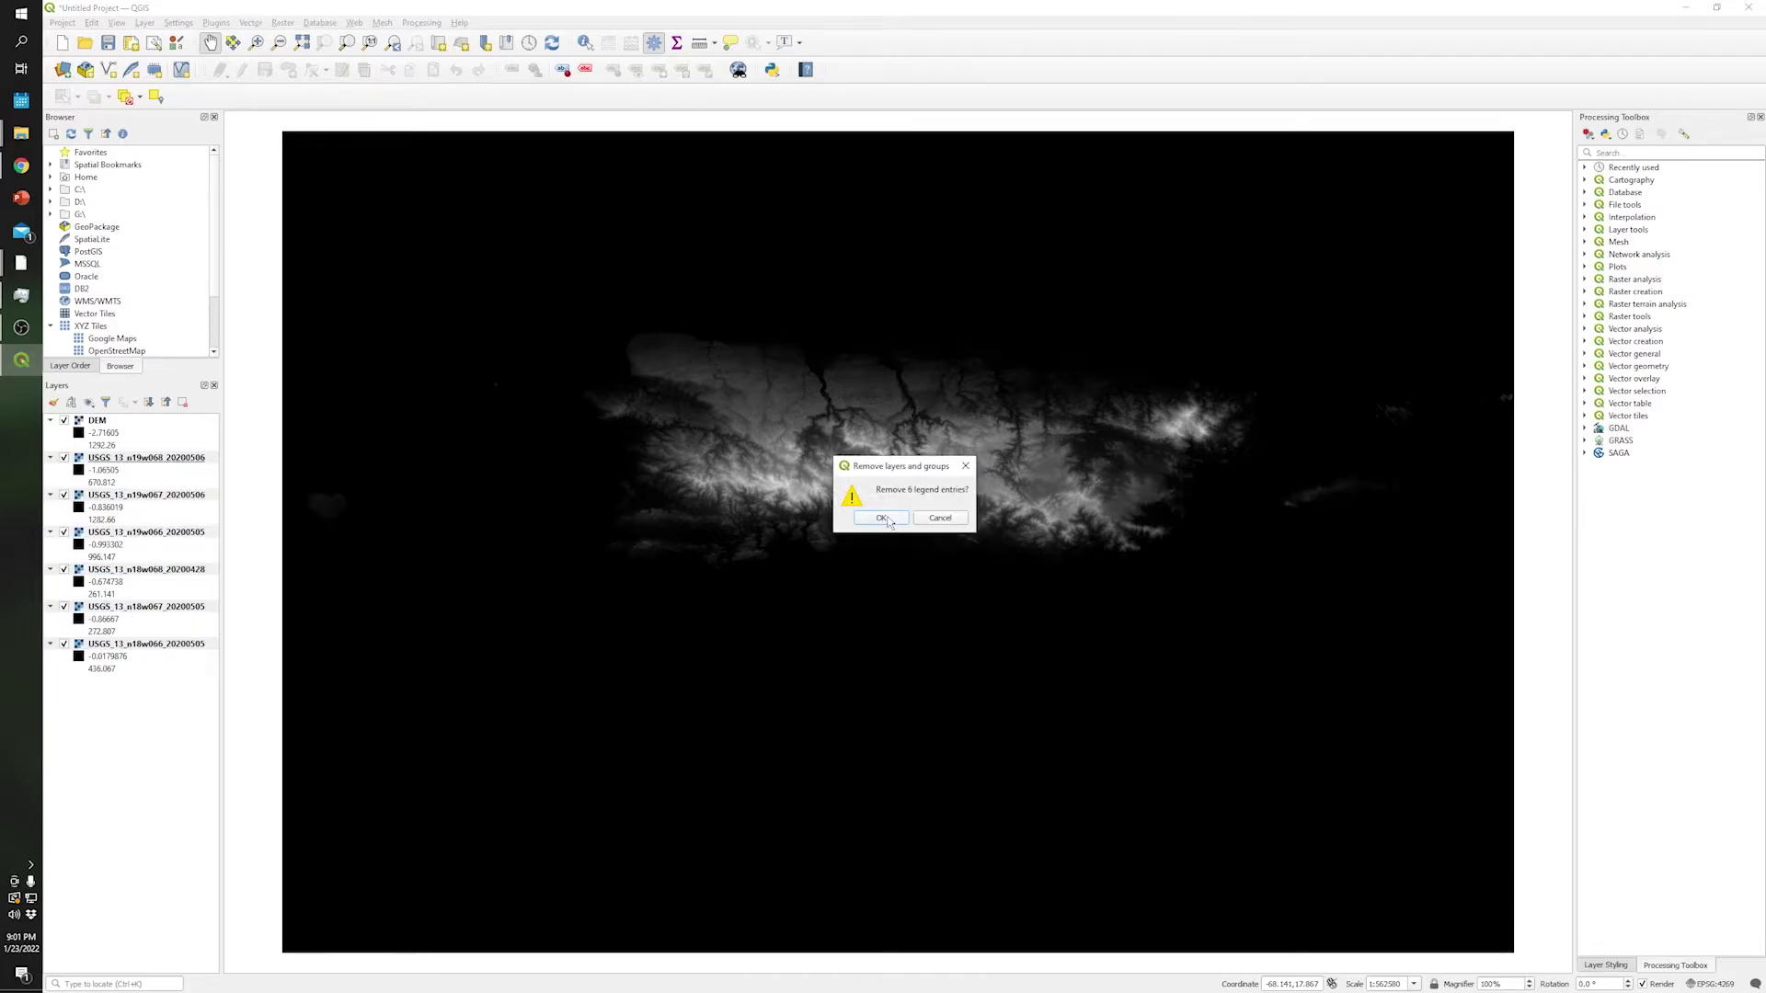
click(883, 519)
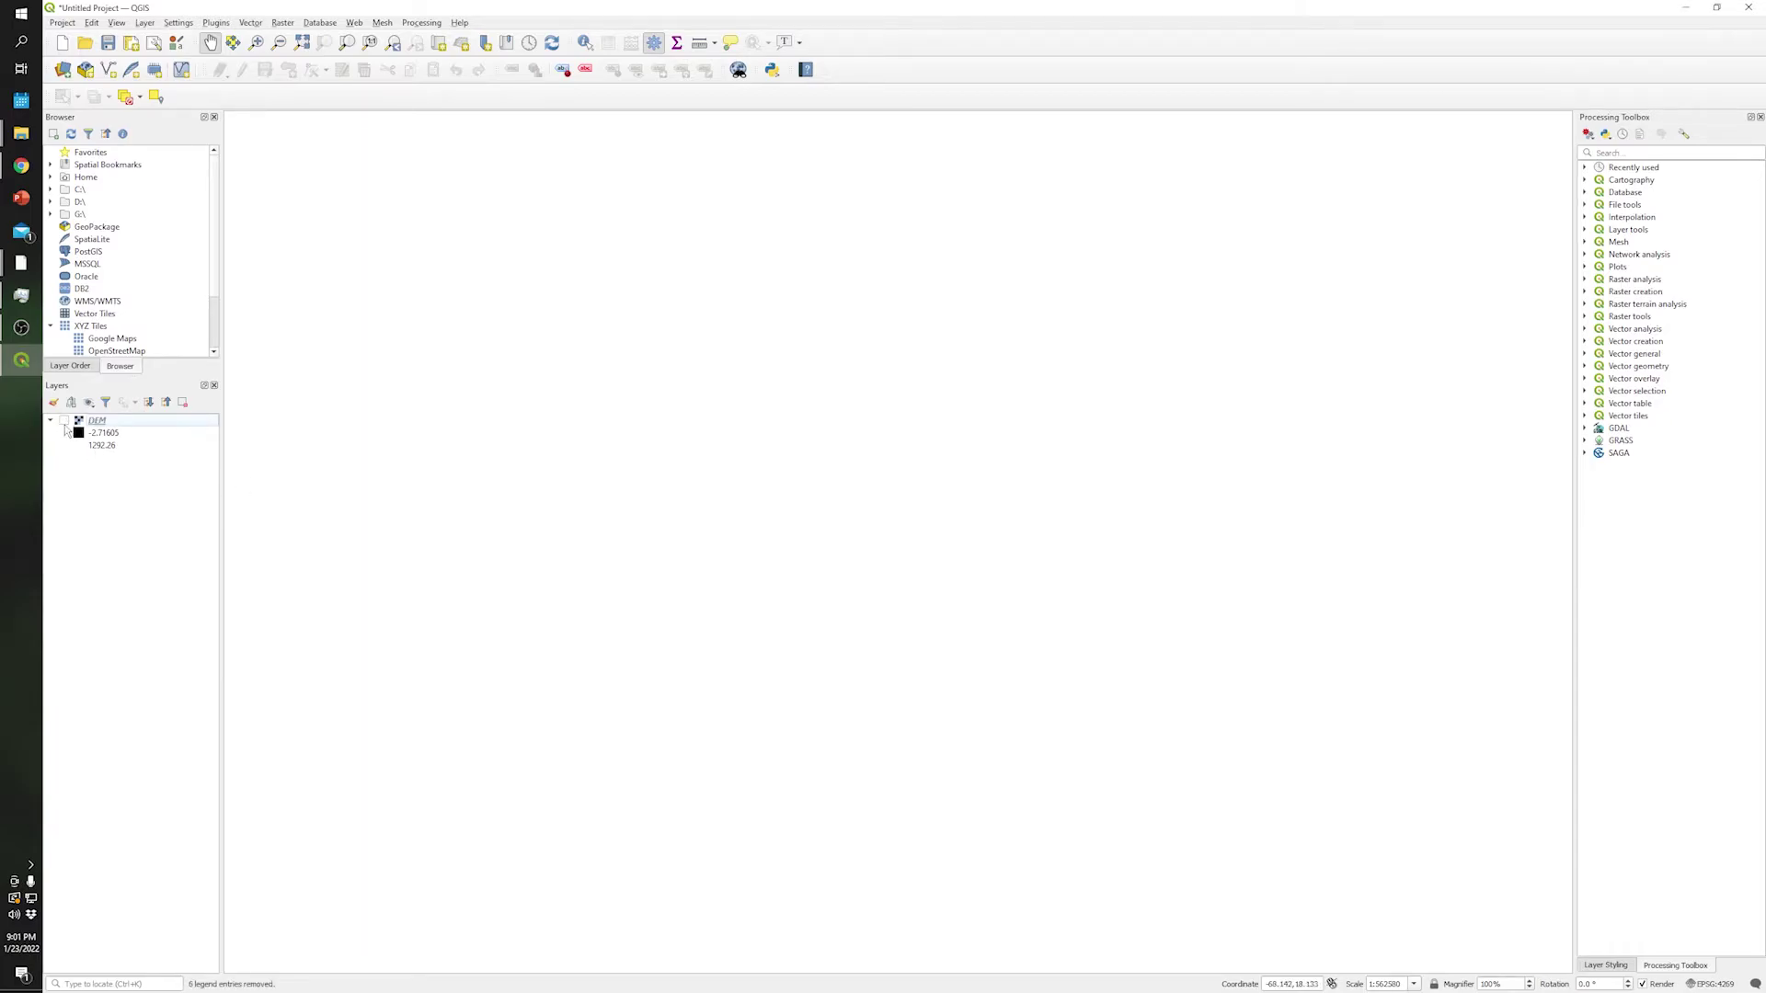
click(64, 421)
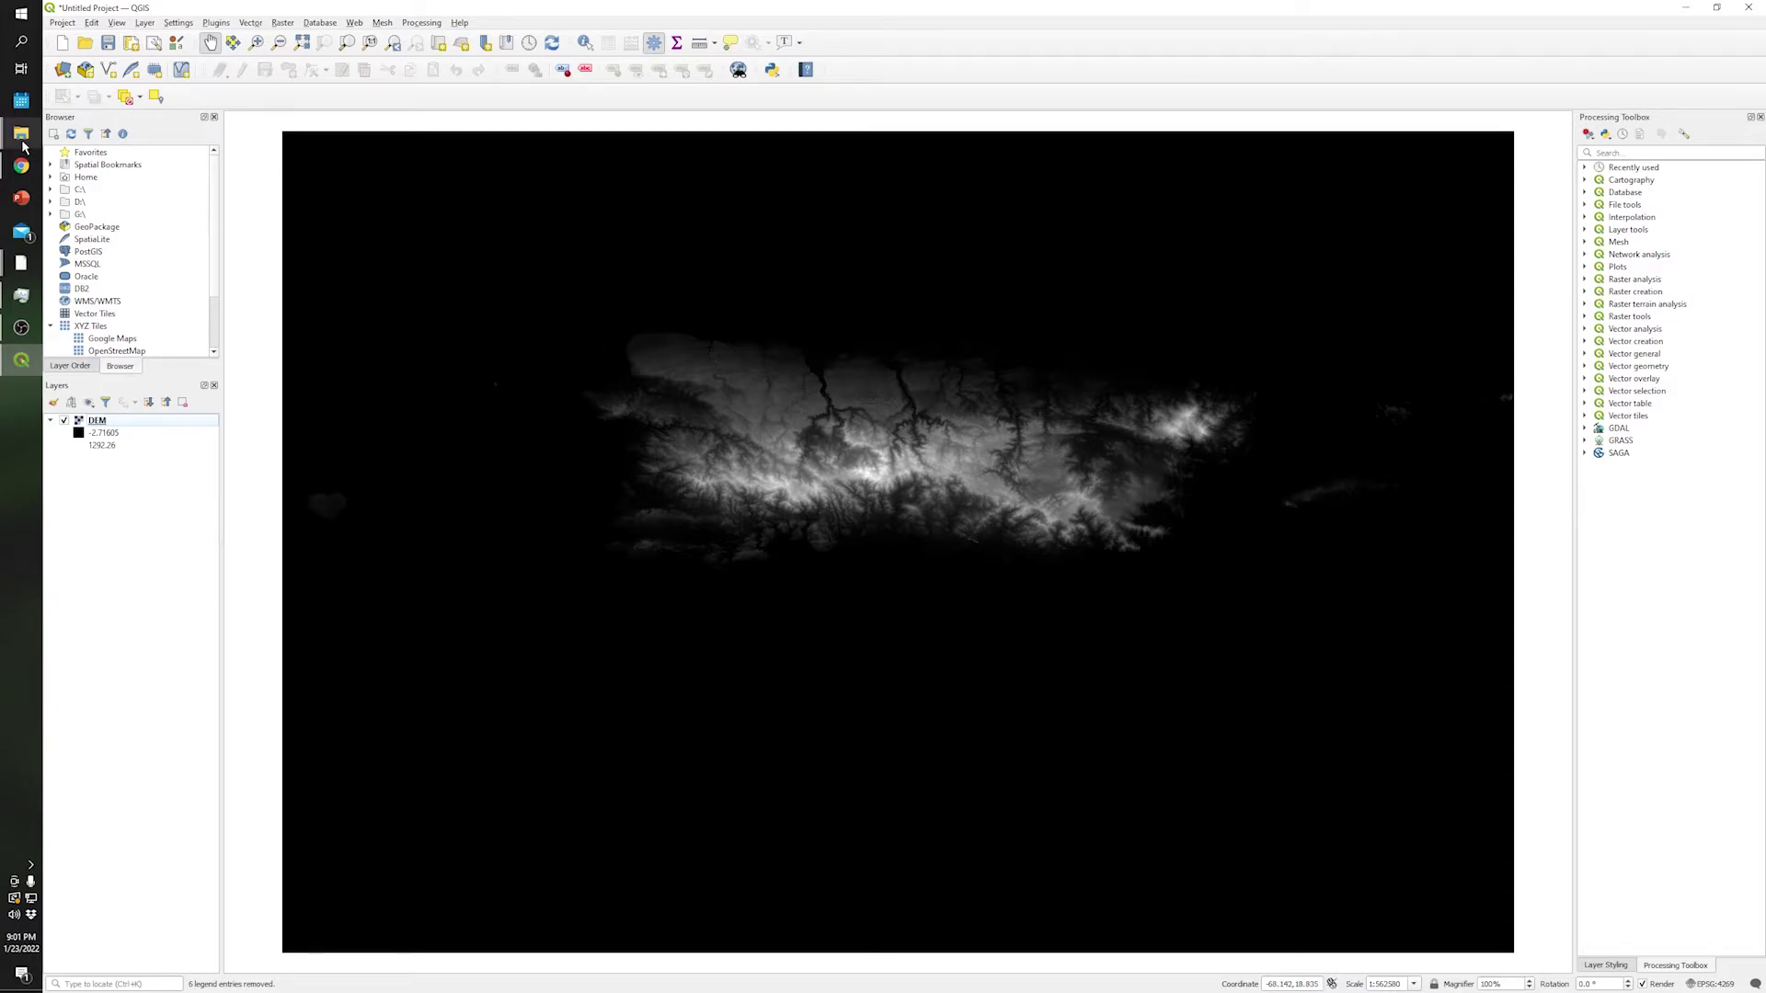
Step: Add Puero_Rico_Island.shp from the Desktop Shapefile folder to the QGIS map
mouse_move(23, 143)
click(150, 111)
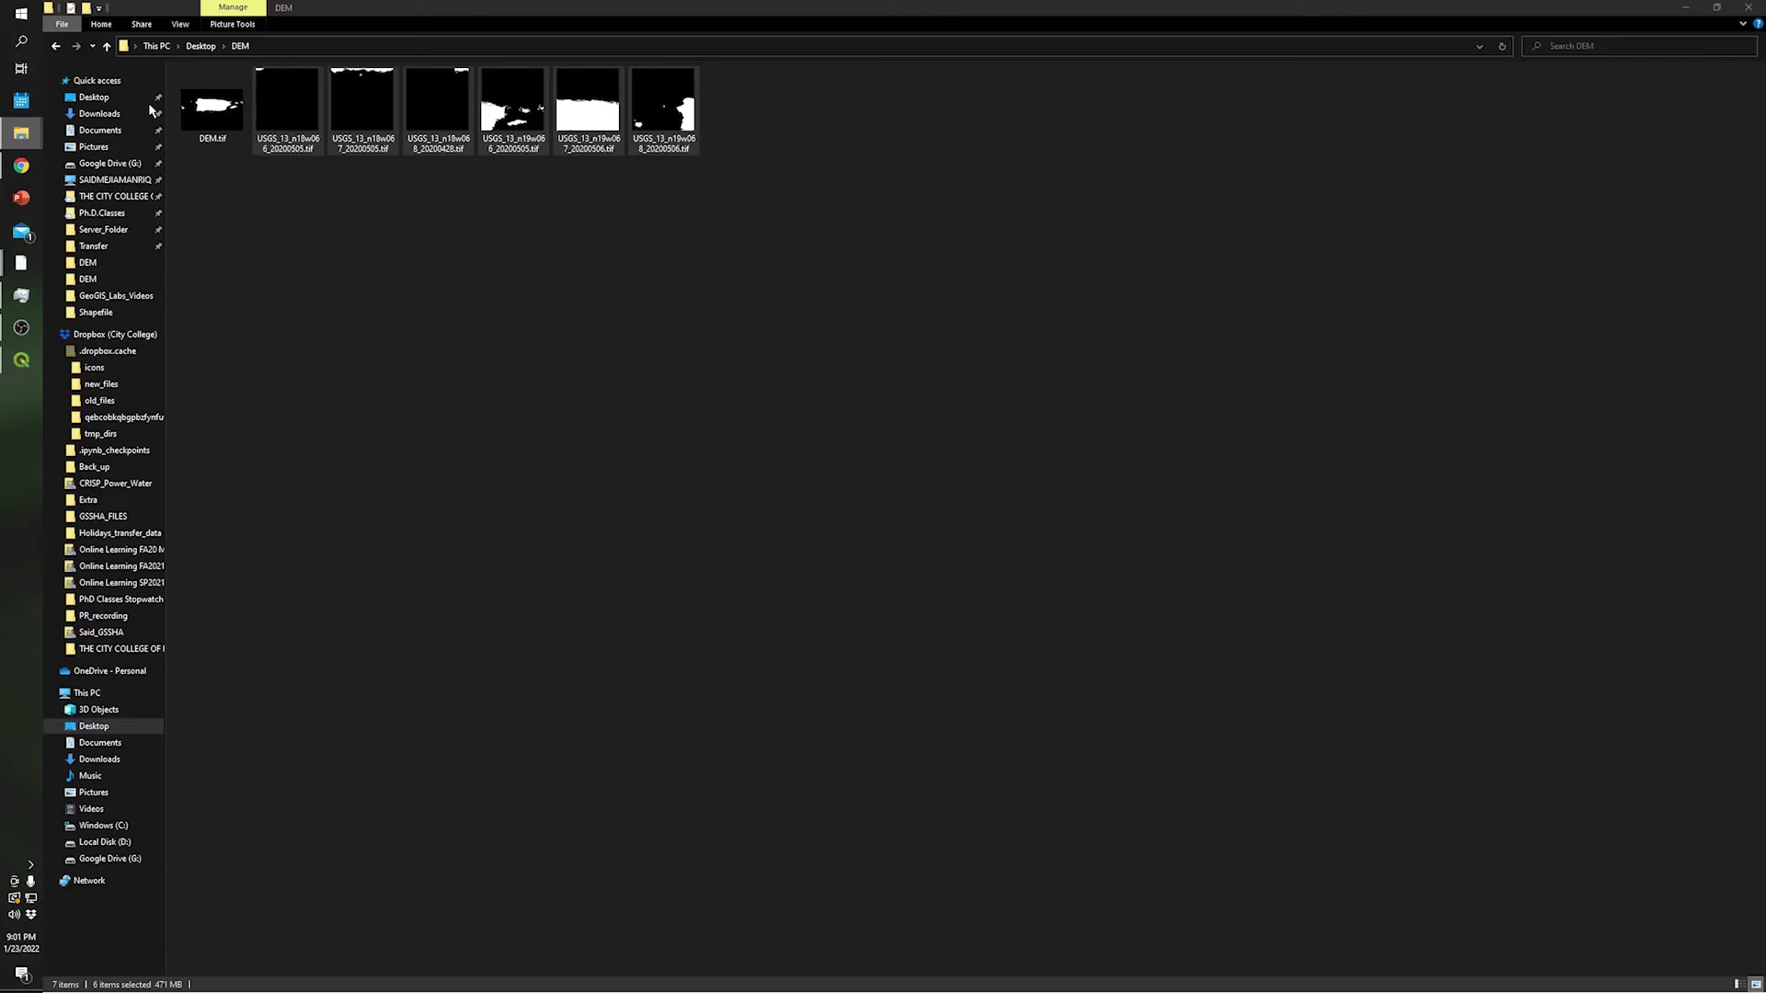
click(129, 96)
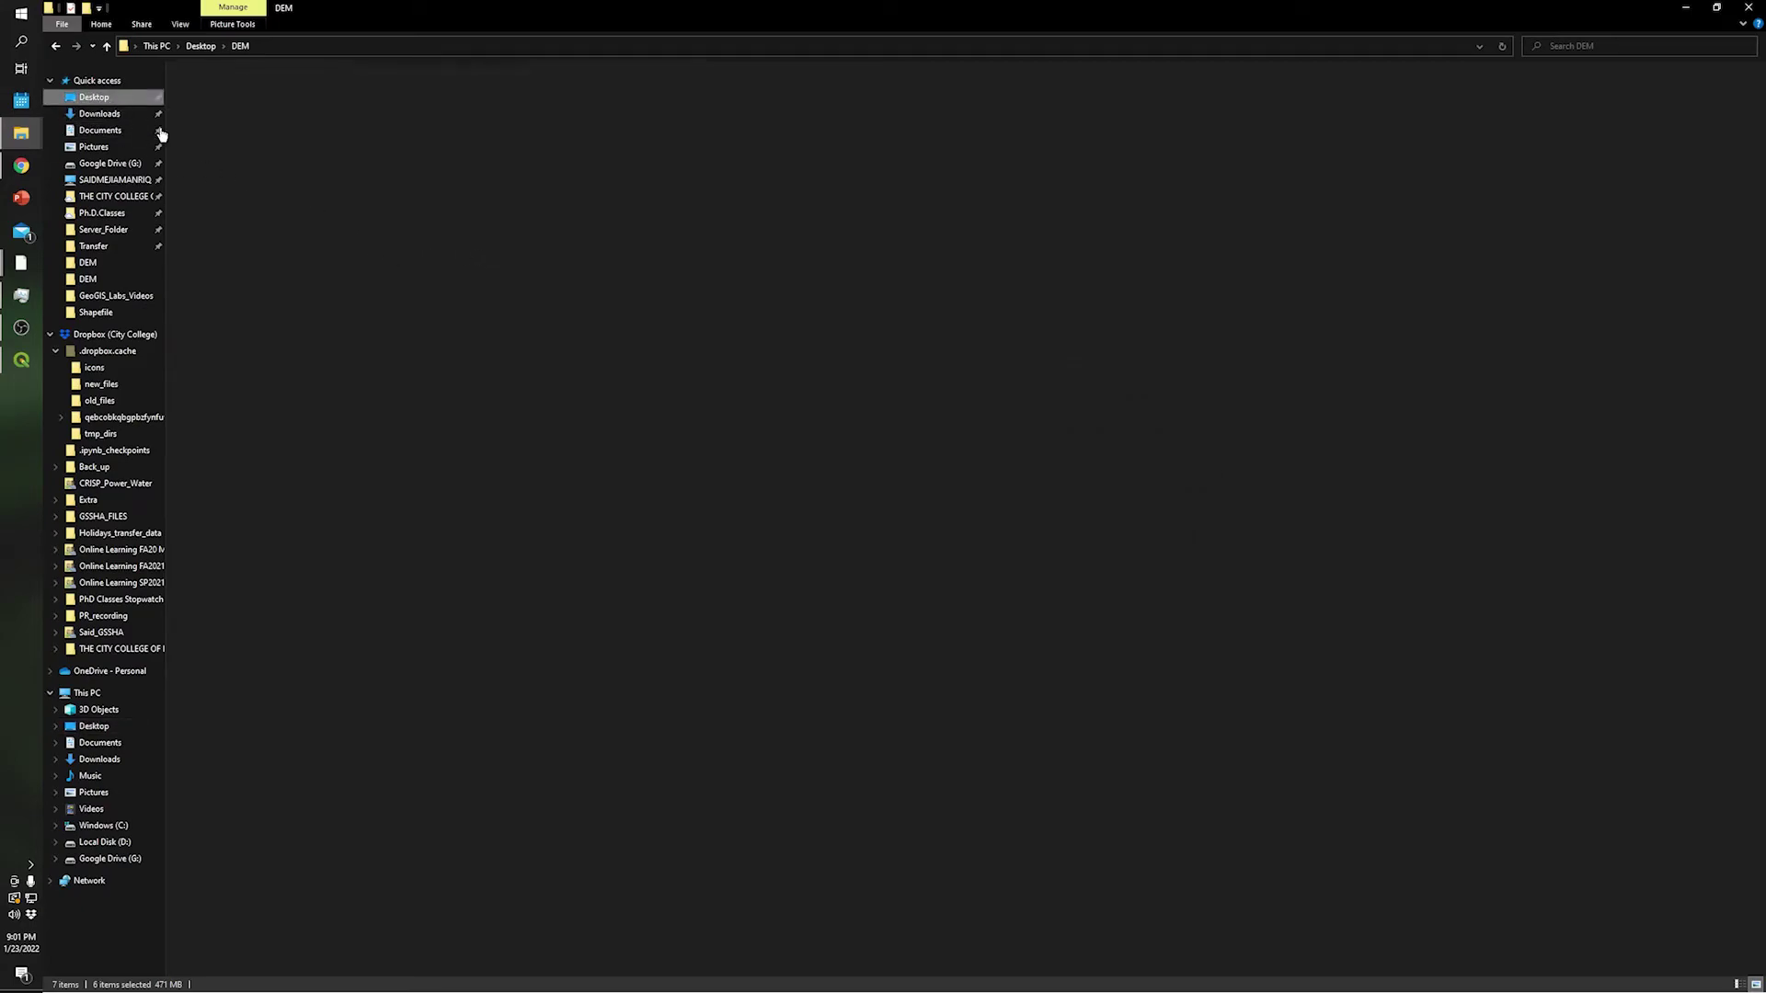
double_click(217, 106)
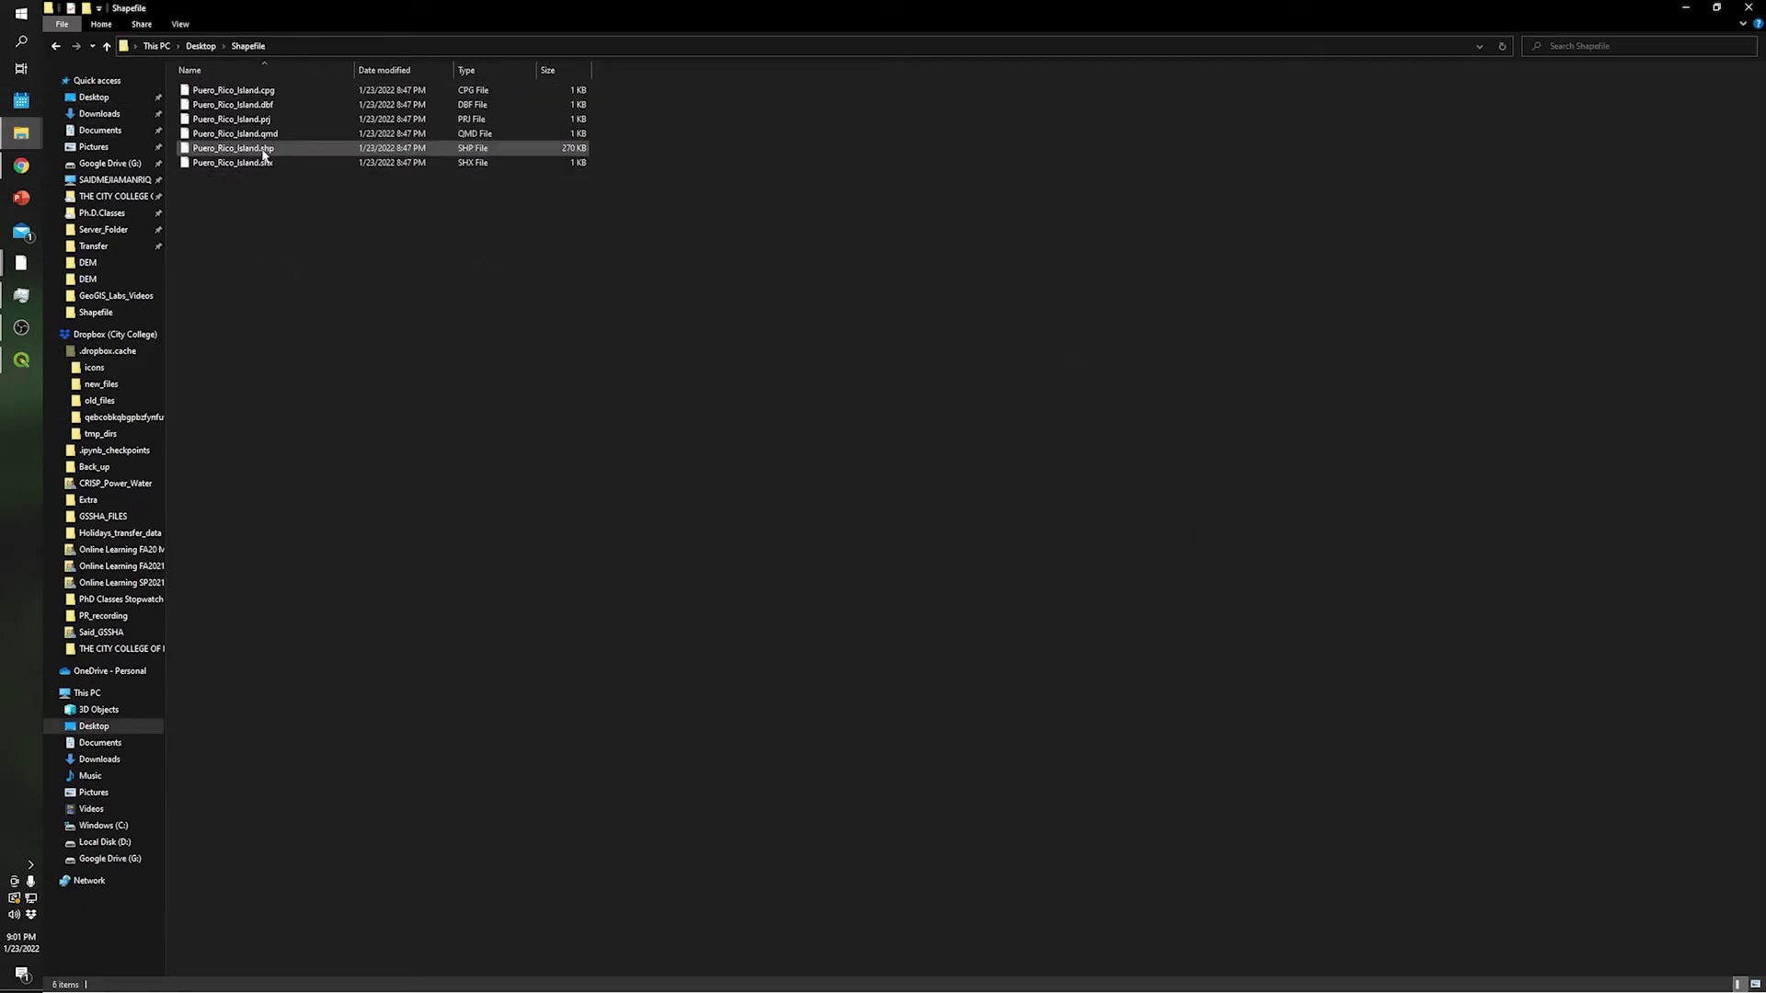
drag(263, 154, 718, 423)
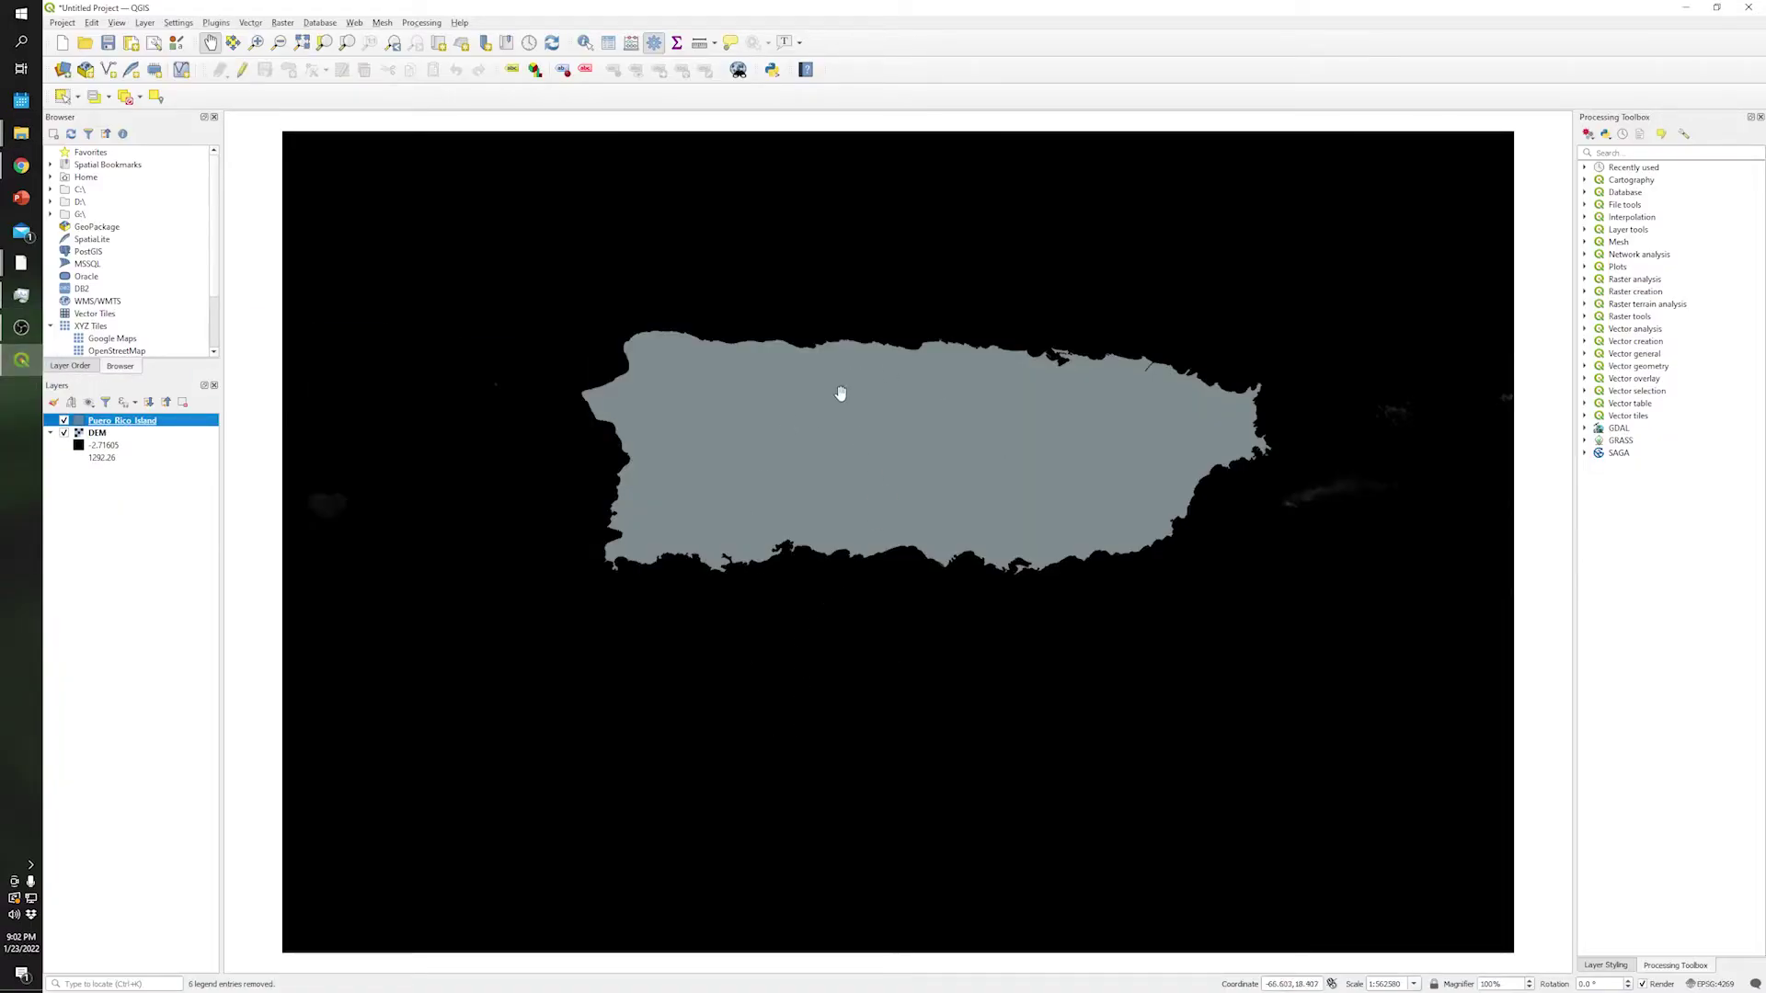
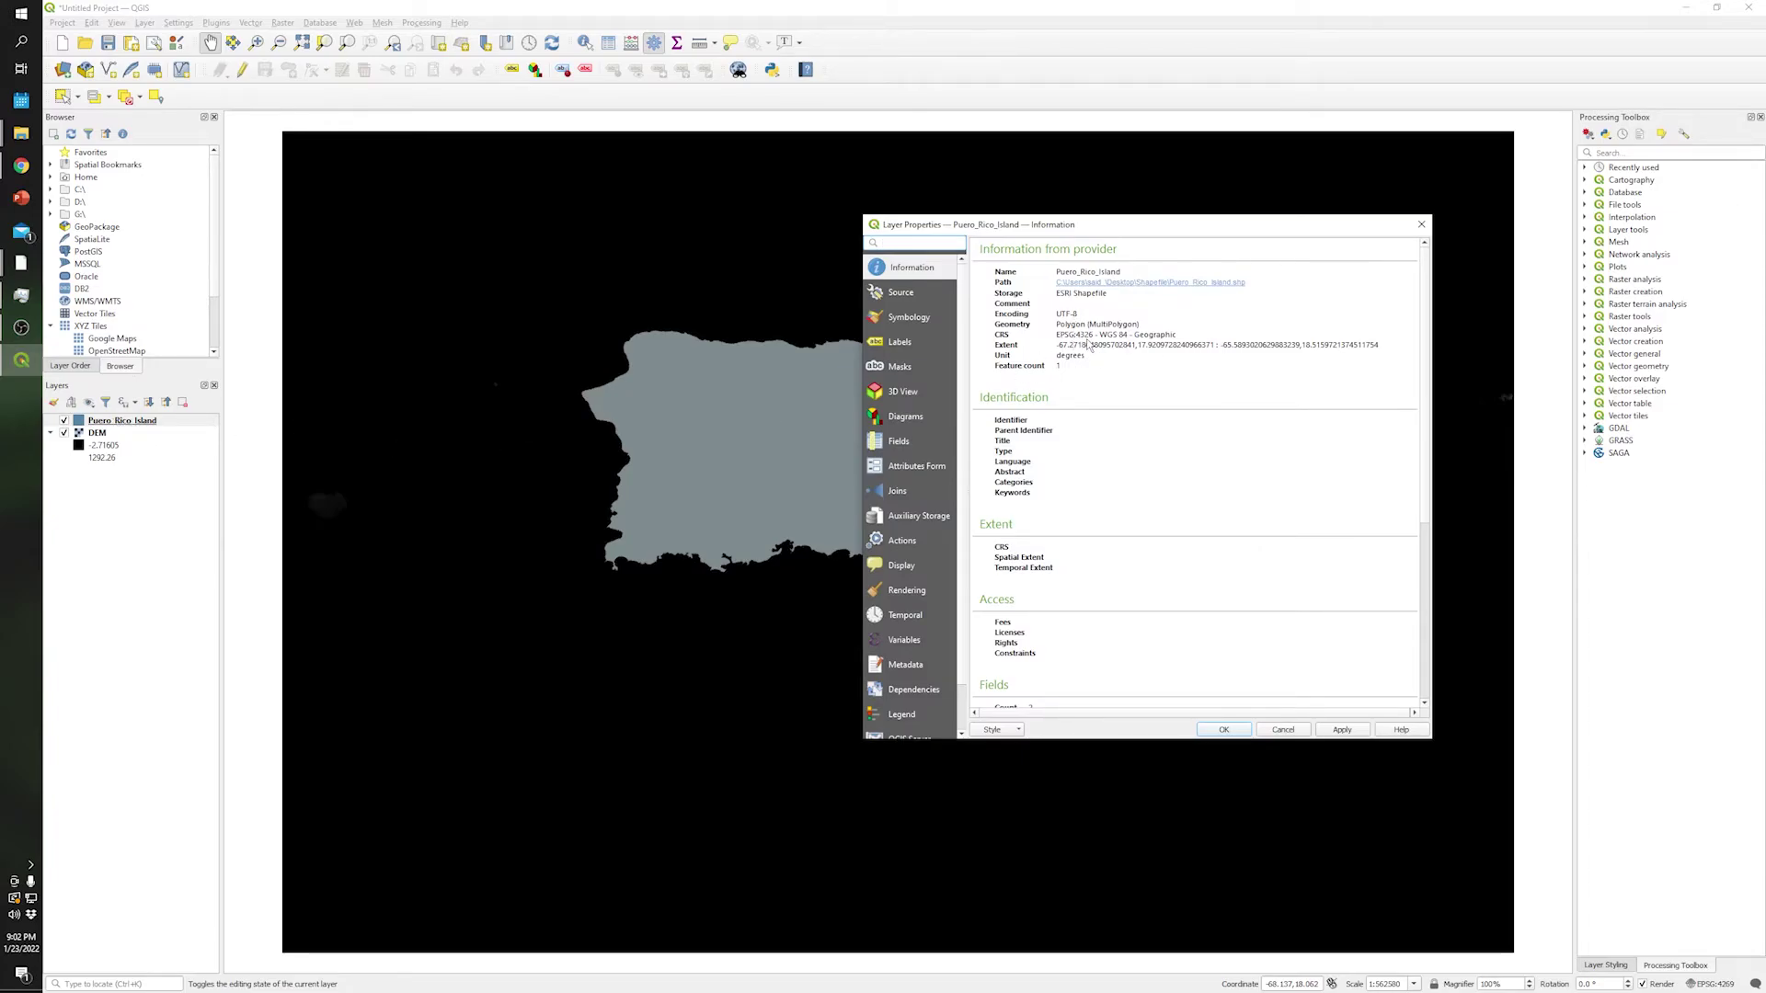
Step: Close the island layer's properties and rename the layer Puerto_Rico_Island
click(1421, 224)
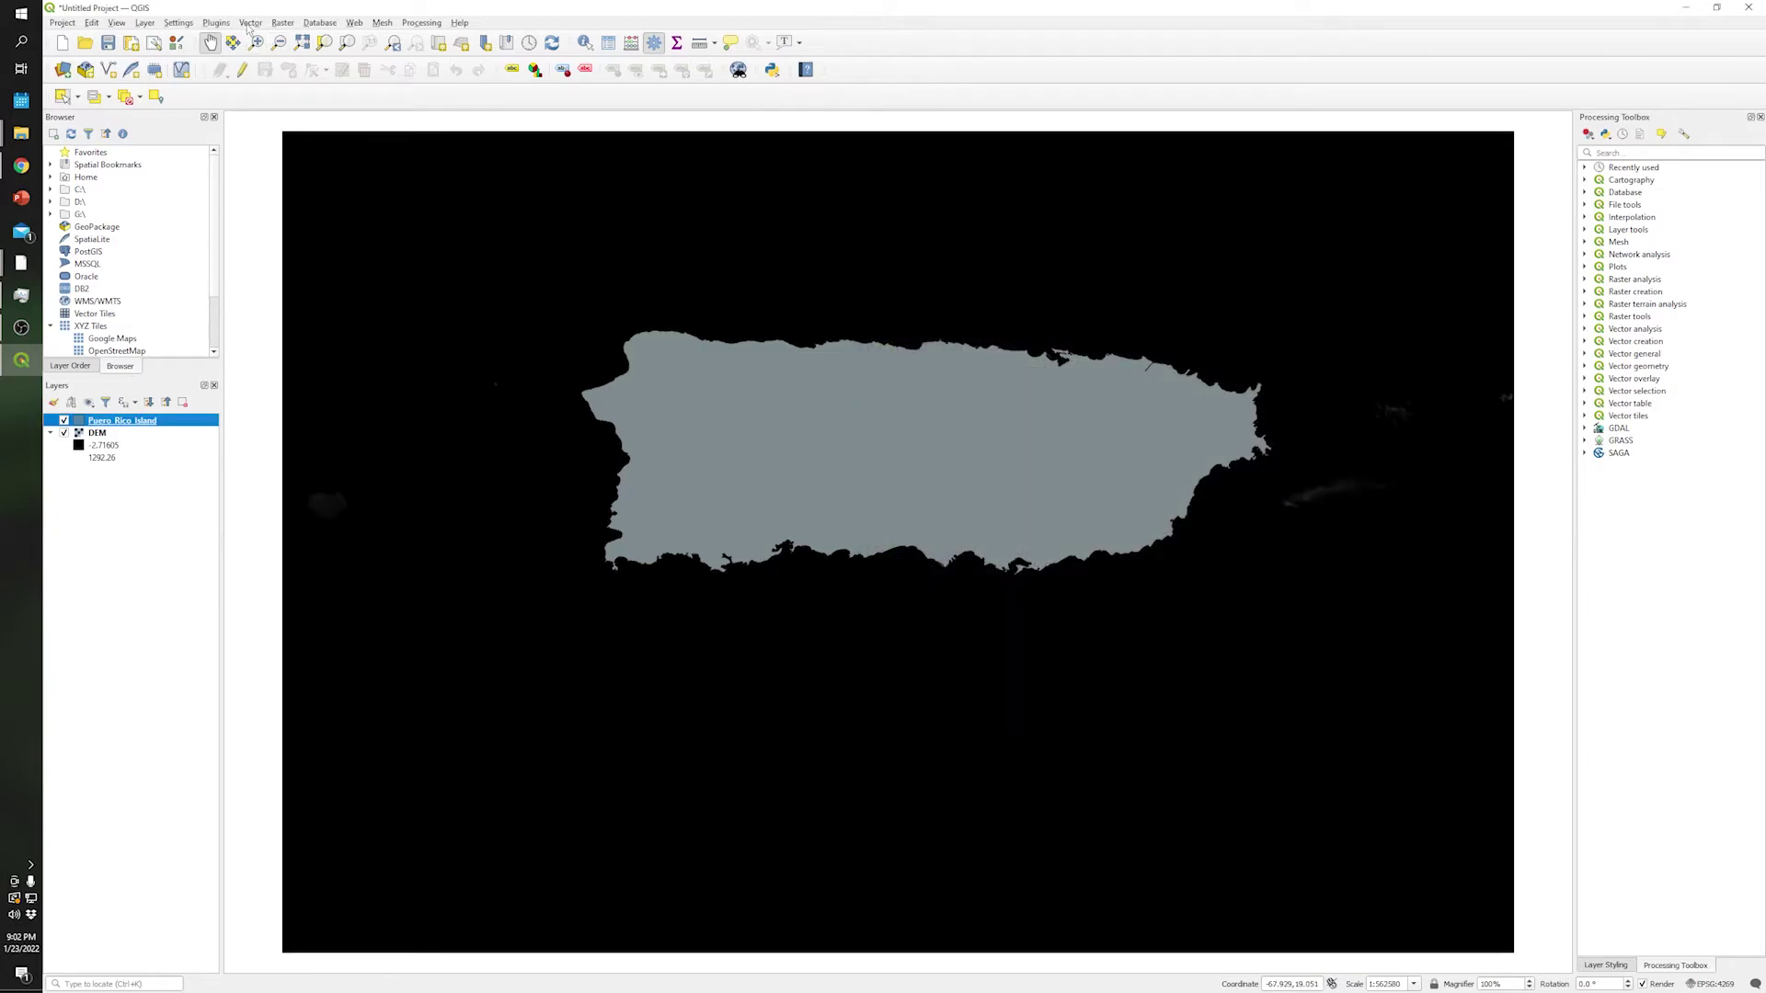
right_click(122, 420)
click(186, 505)
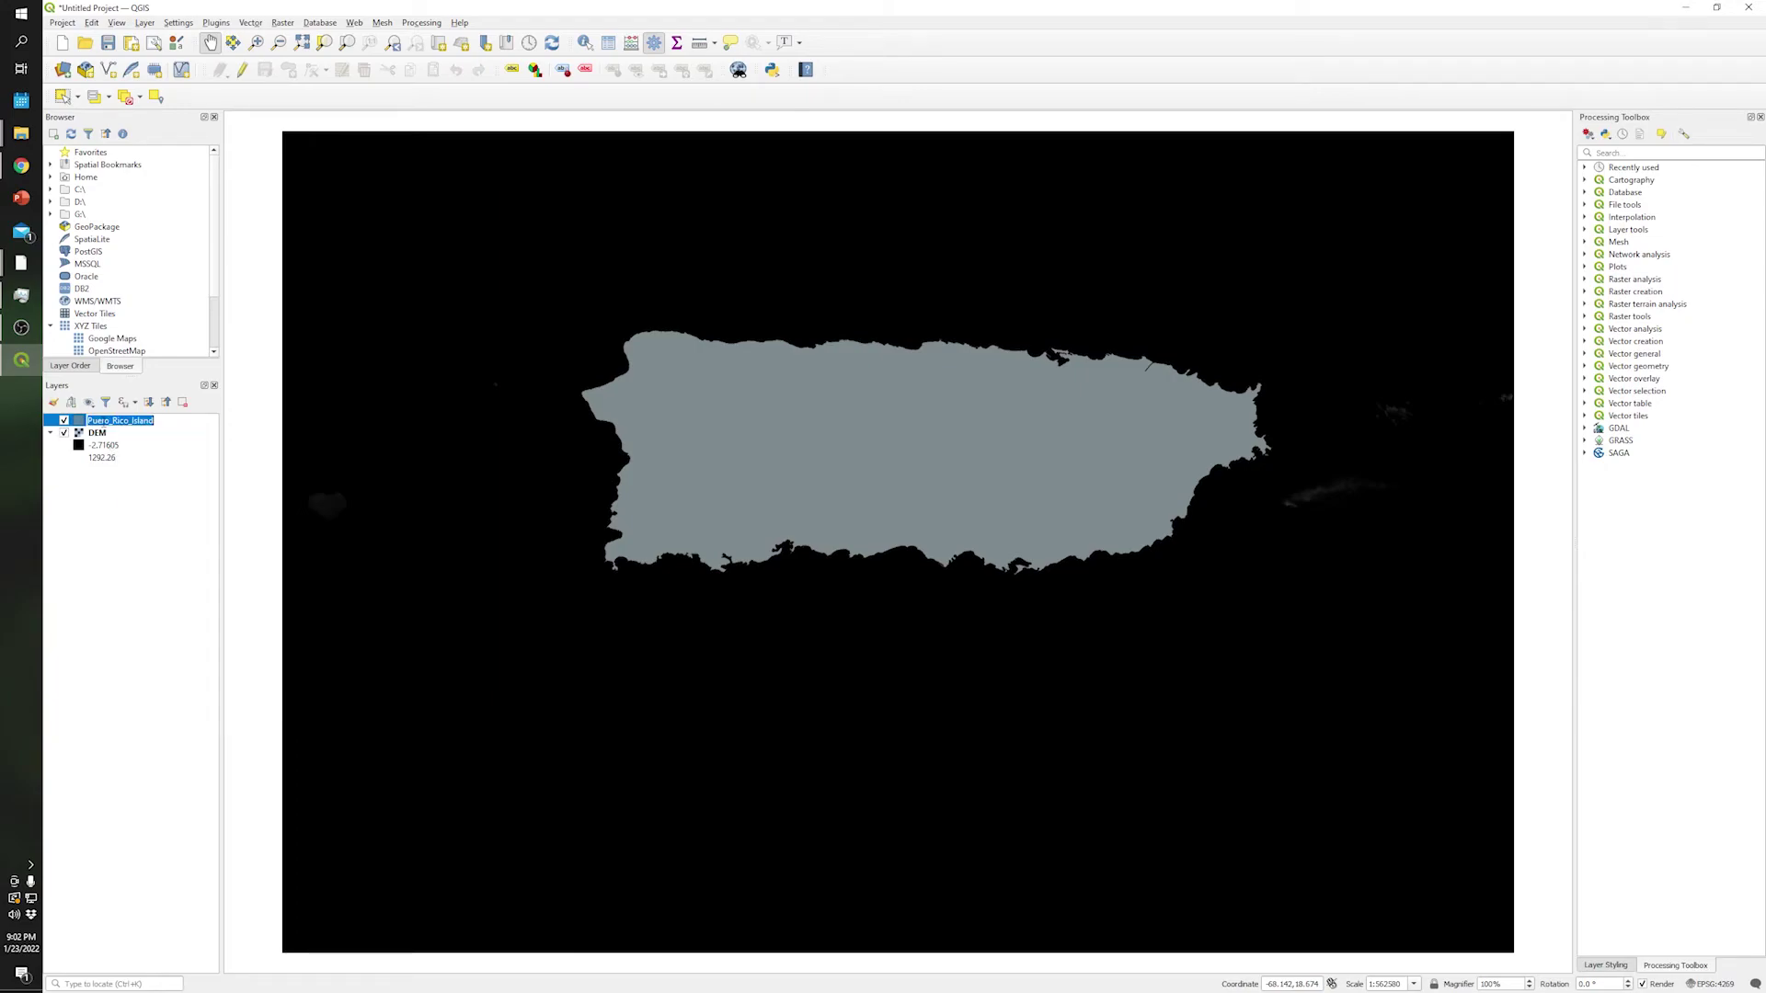
click(99, 420)
text(t)
click(159, 509)
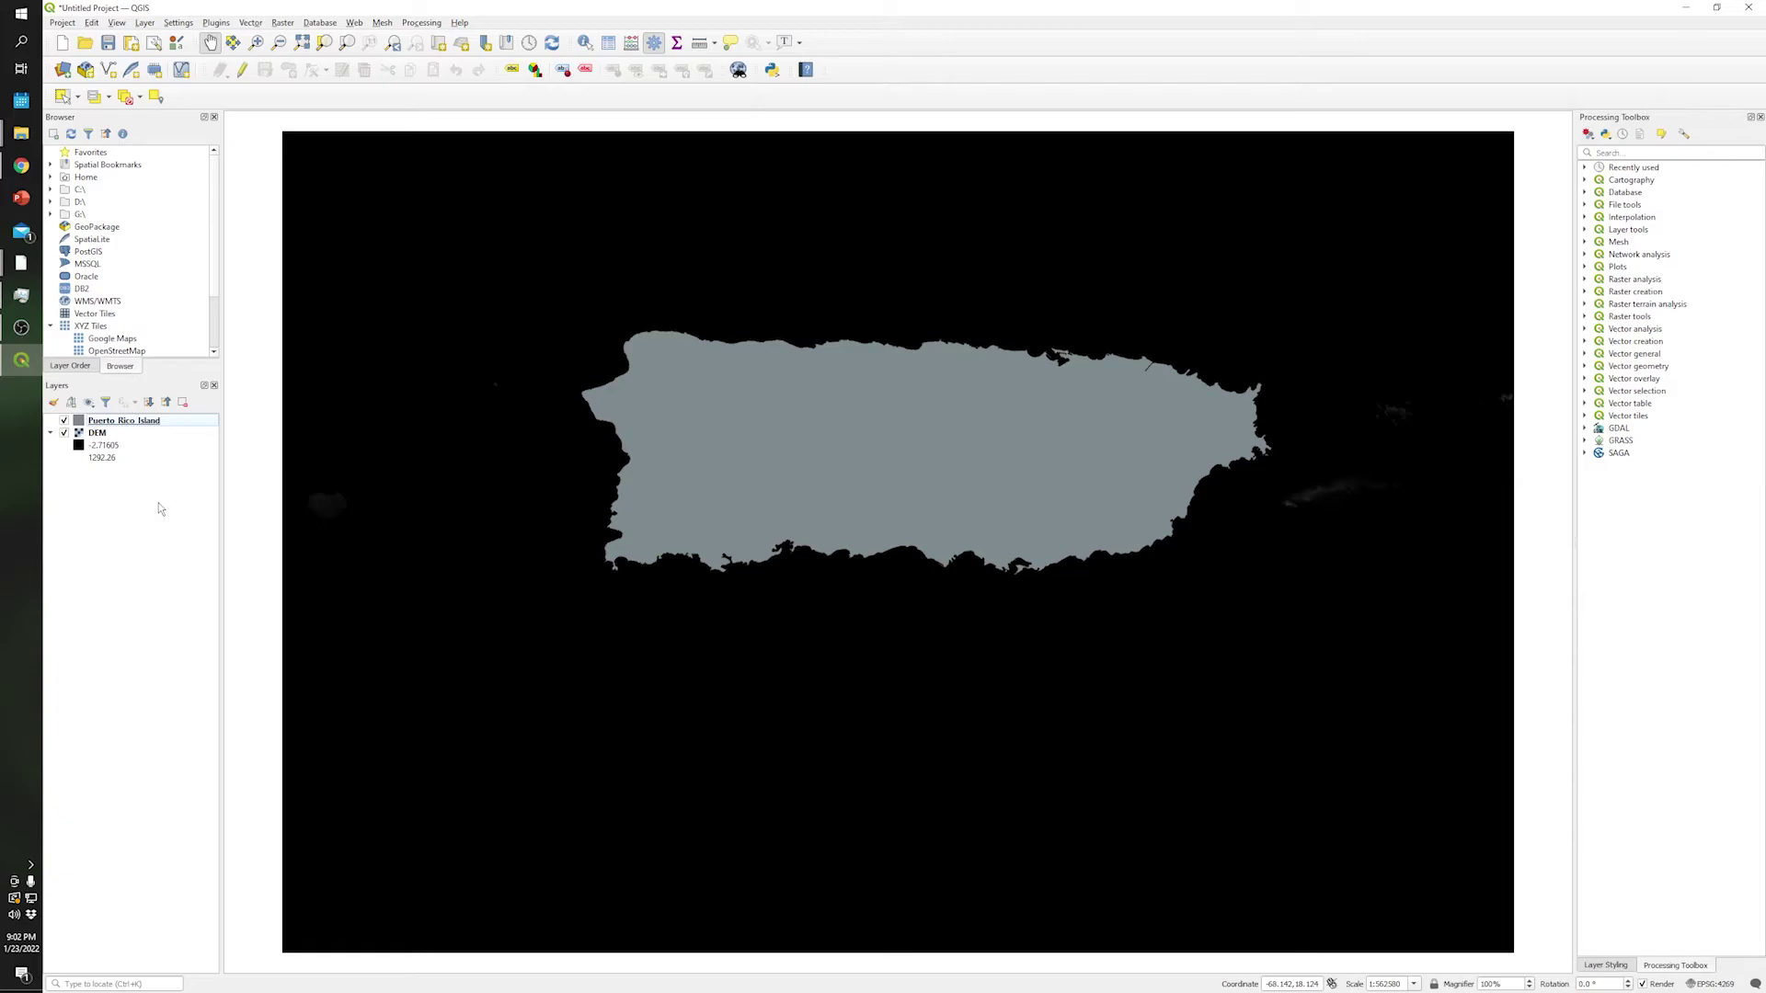
Step: Start Reproject Layer for Puerto_Rico_Island with the target CRS set to the project CRS, EPSG:4269 - NAD83
click(116, 422)
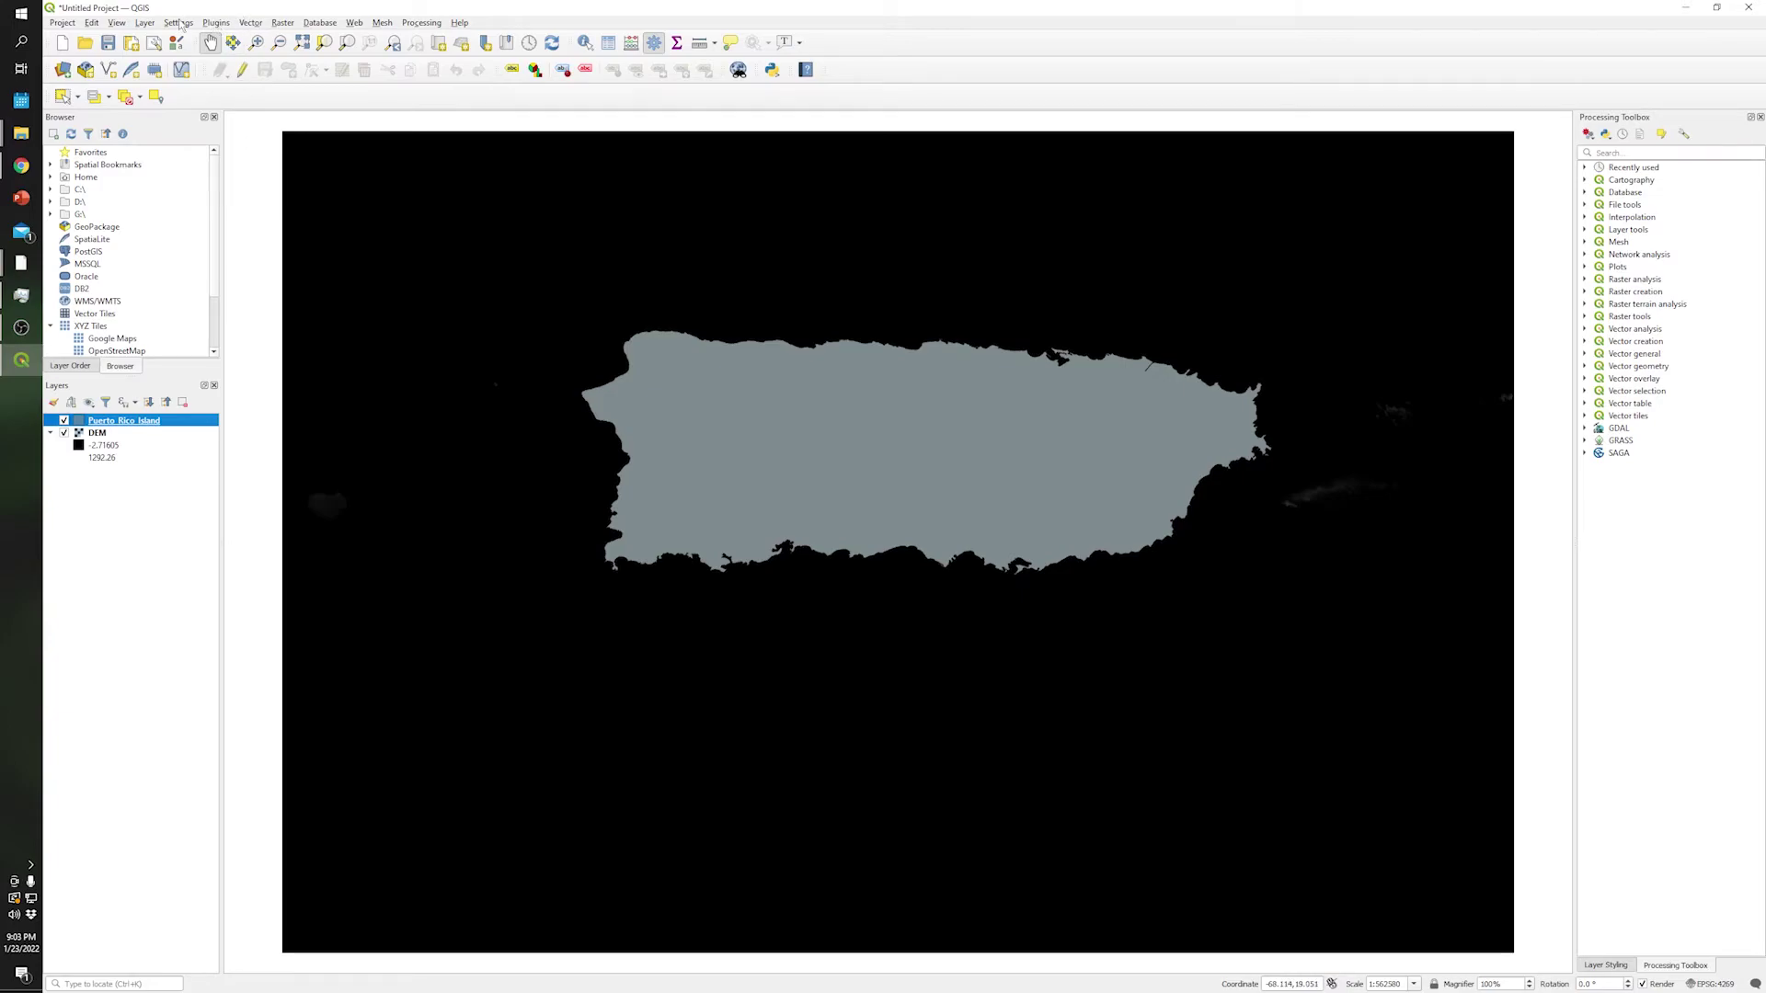
click(251, 23)
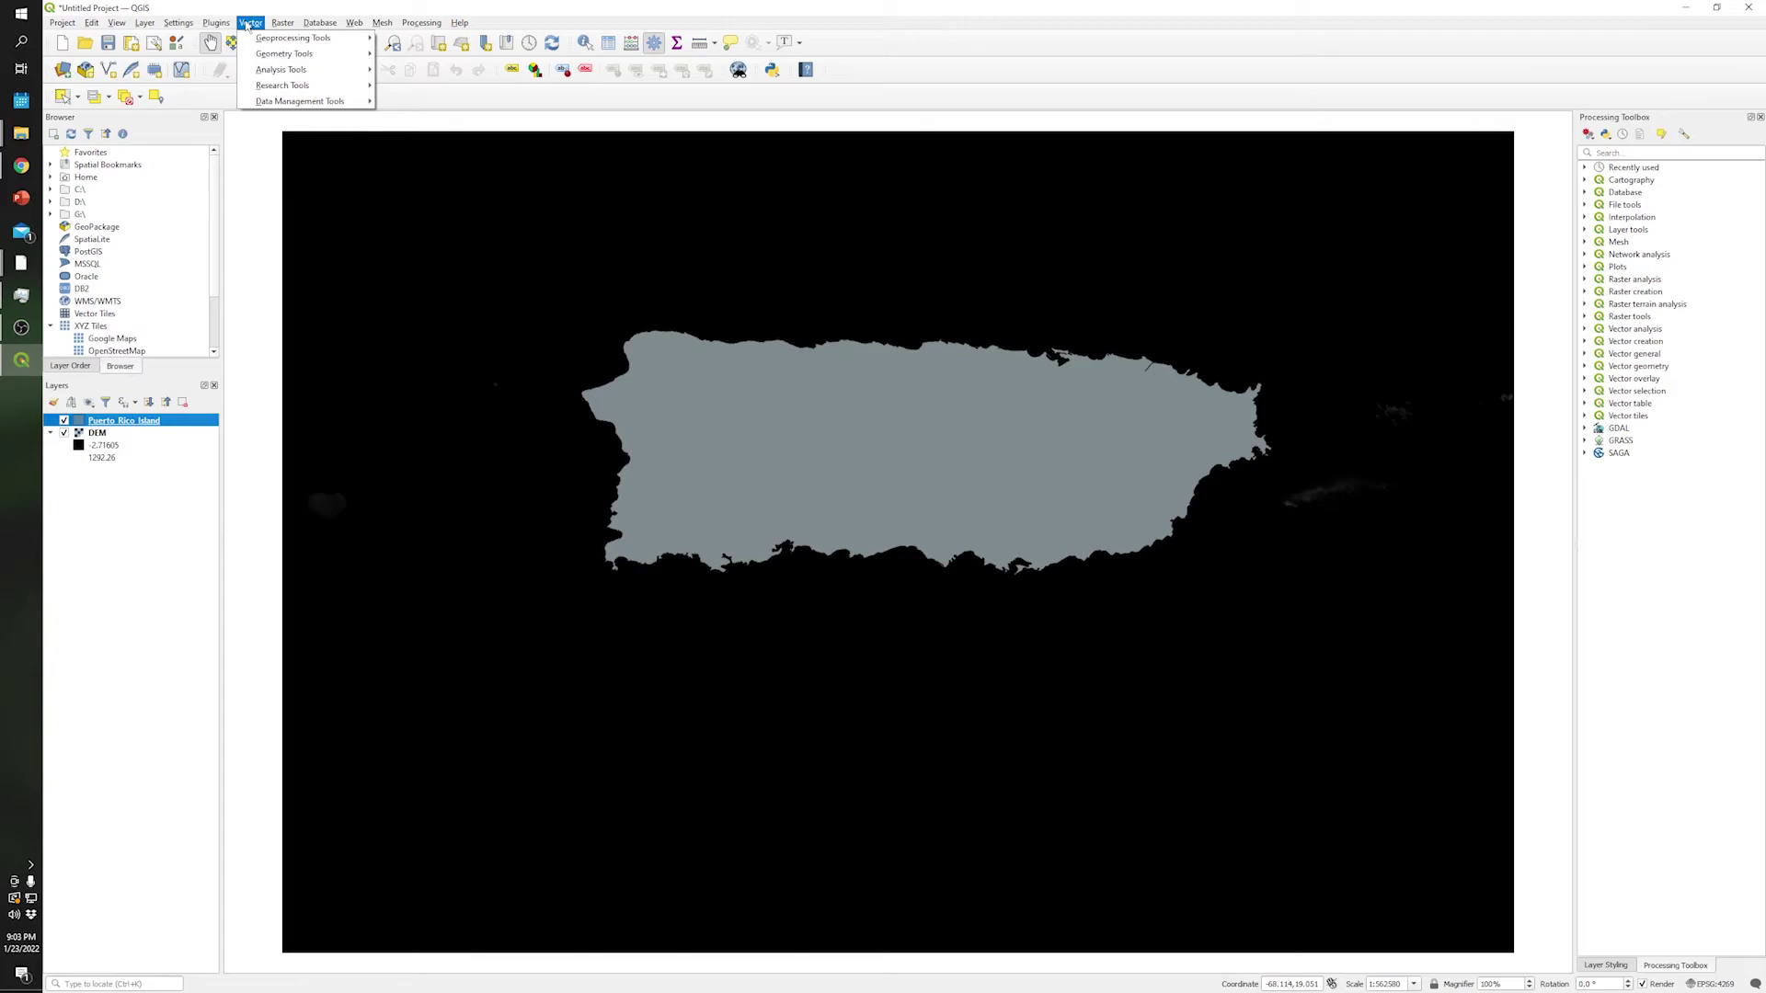
mouse_move(281, 102)
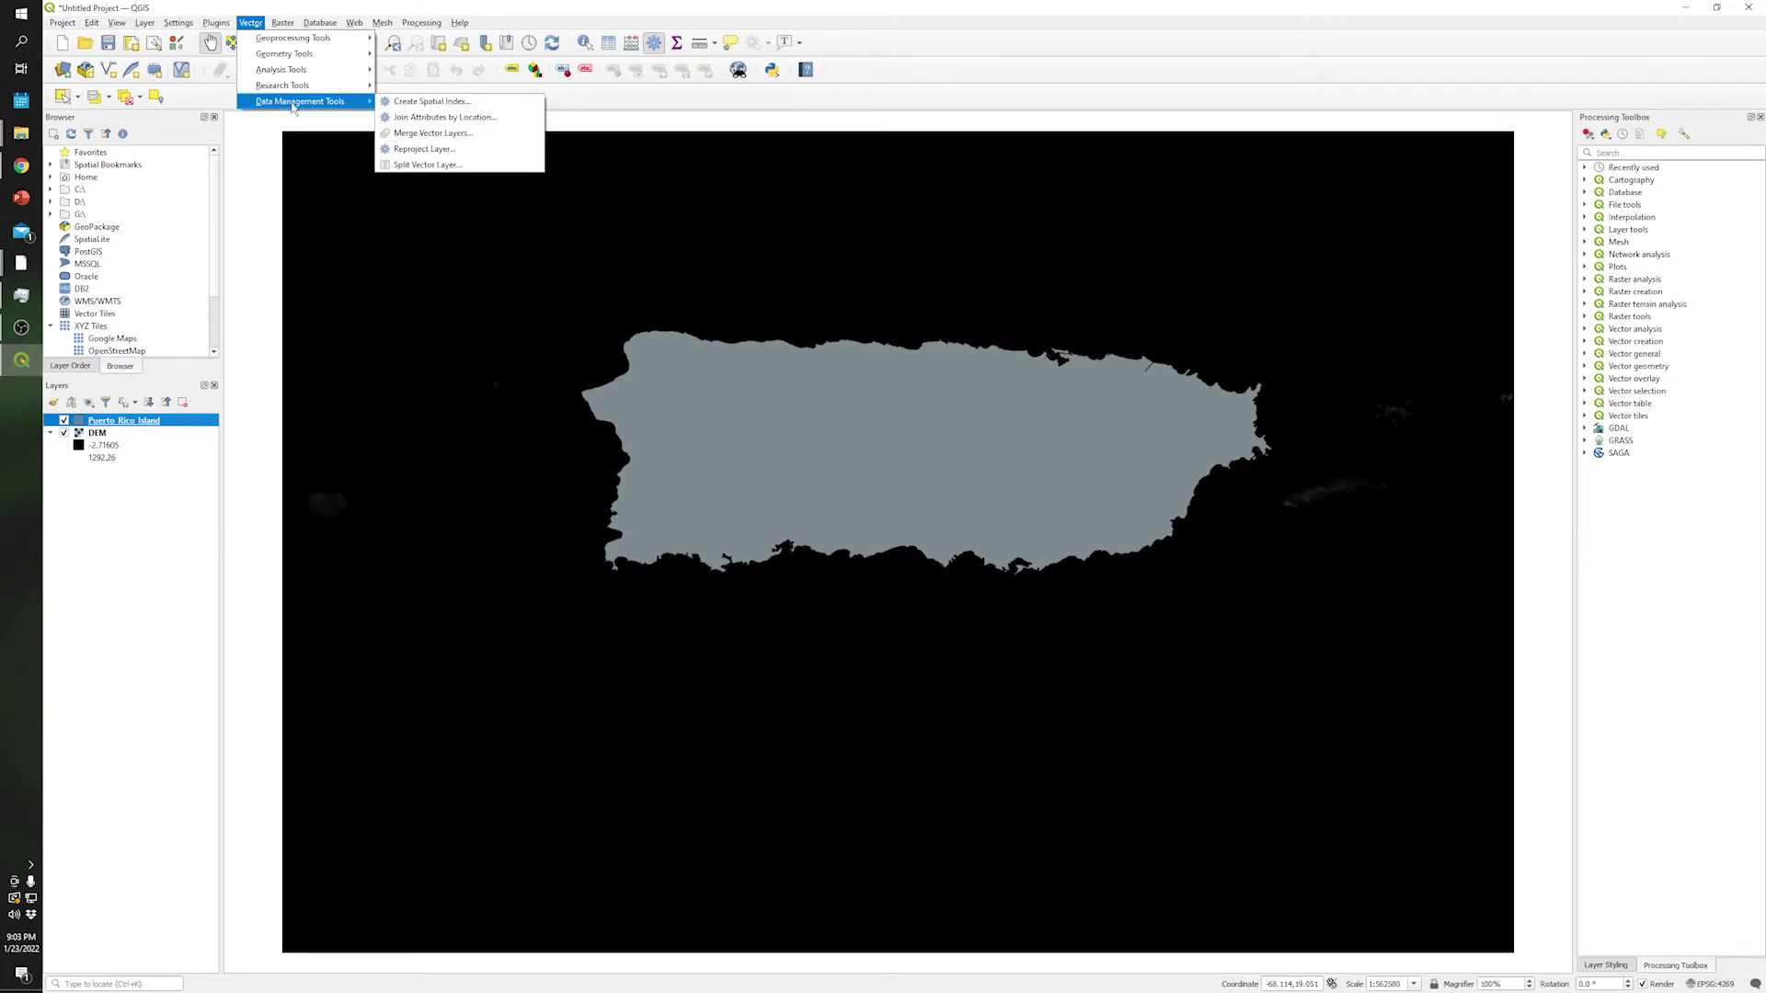
click(421, 151)
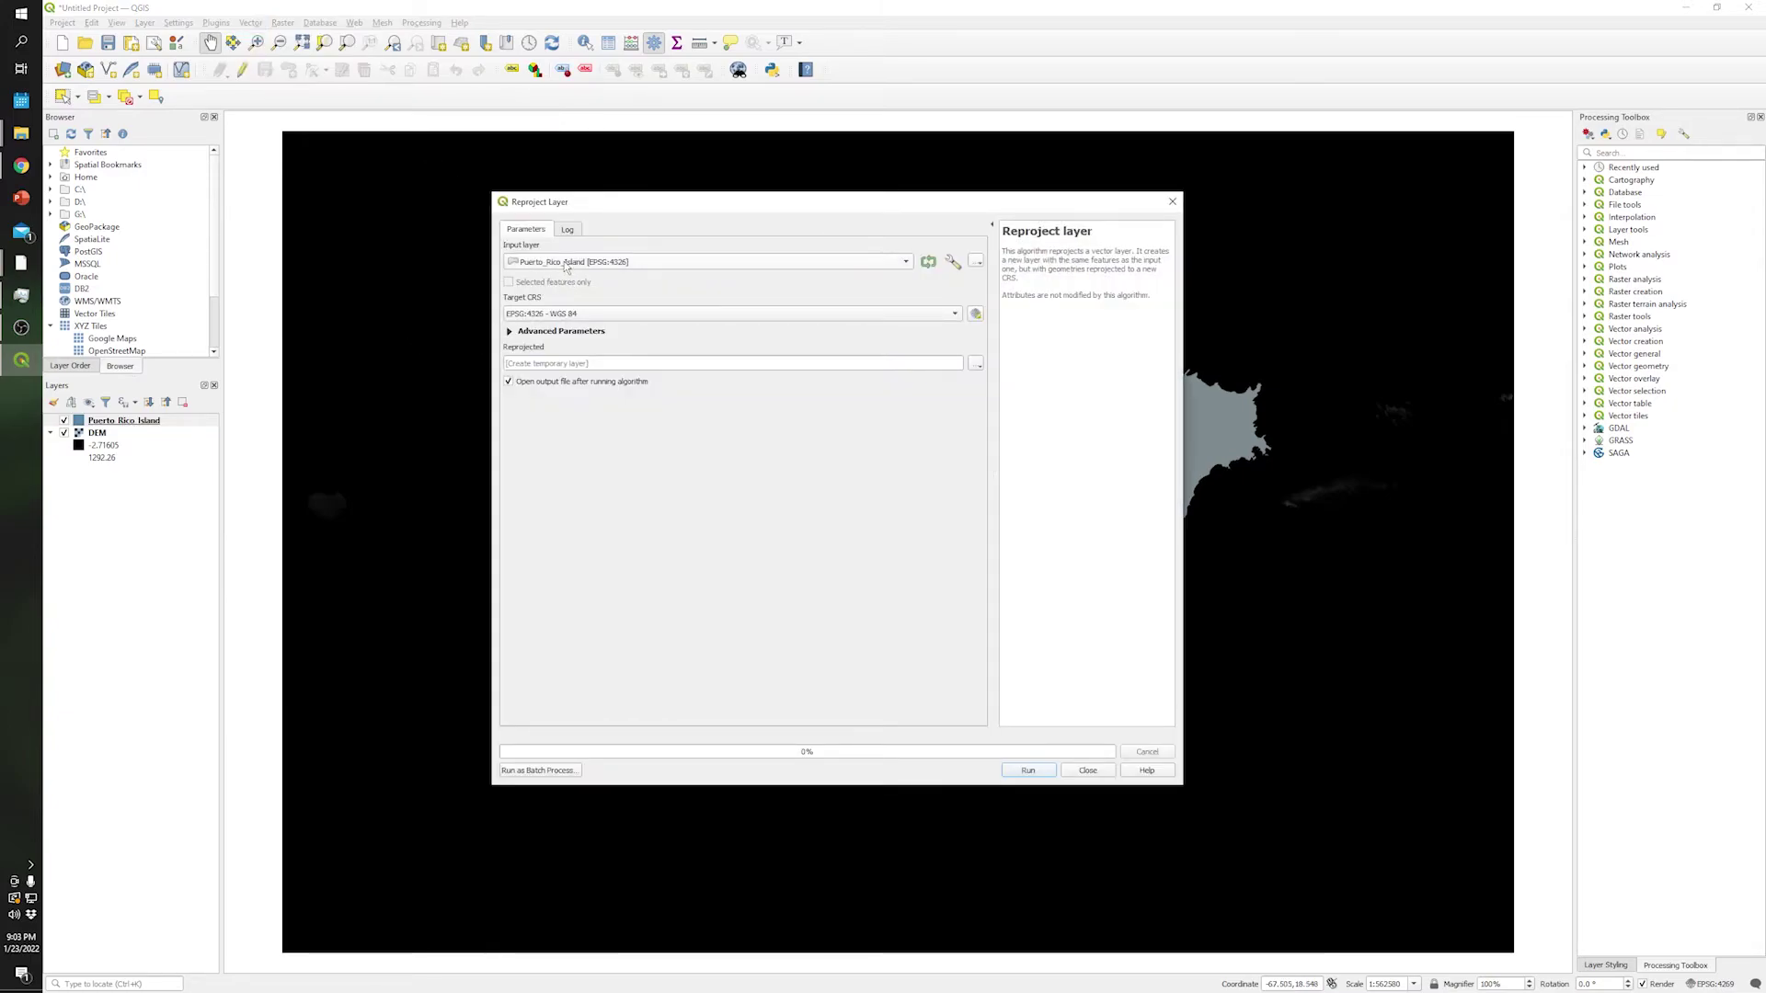
click(570, 266)
click(596, 263)
click(585, 317)
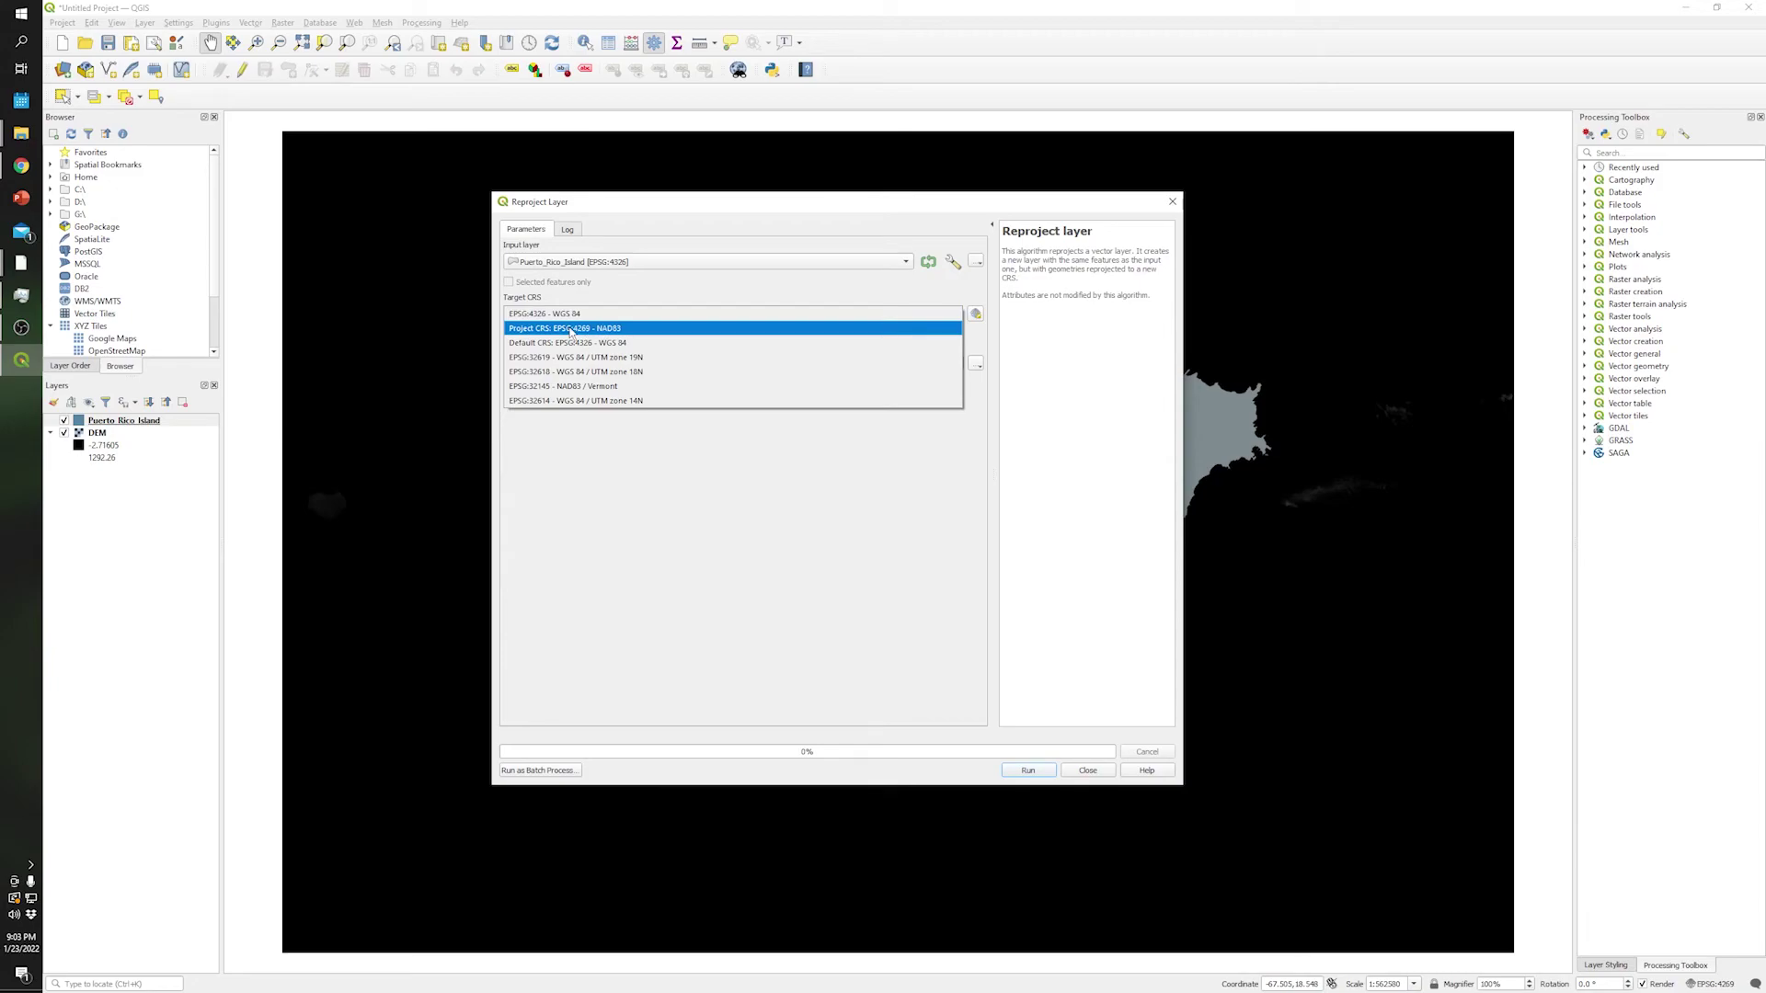
click(585, 332)
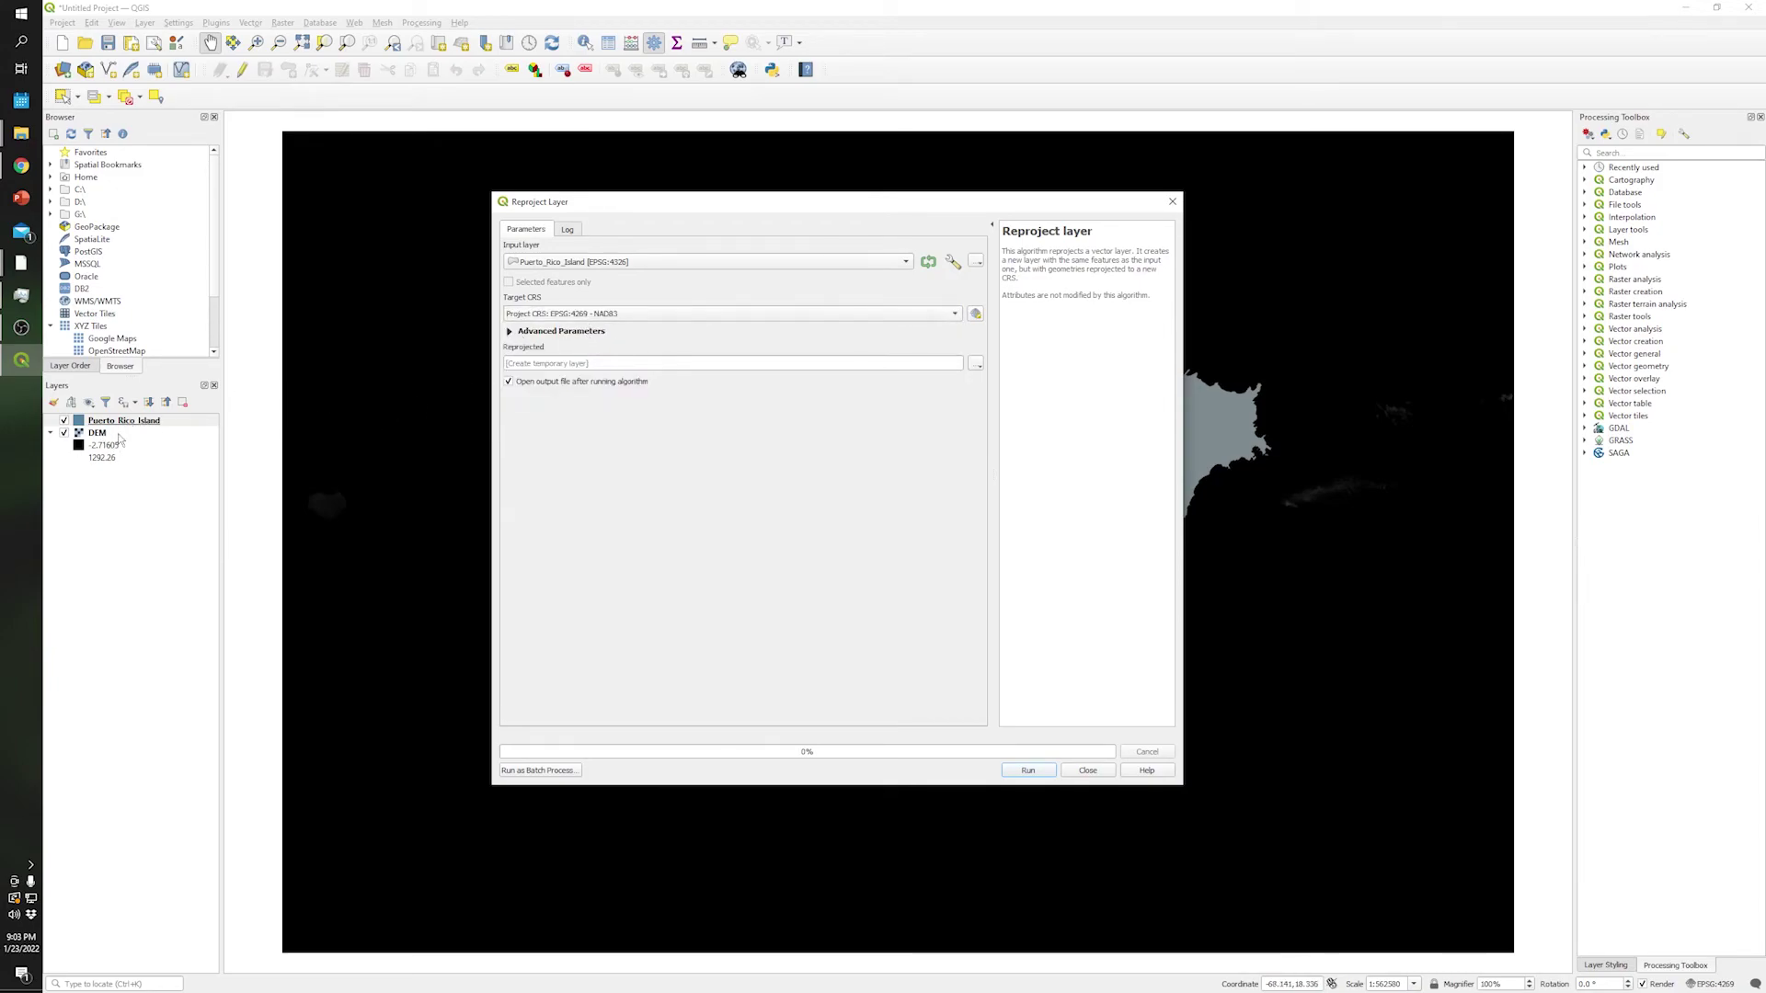
Step: Set the reprojected output to a SHP file named Puerto_Rico_Reprojected in the Desktop Shapefile folder and run the reprojection
click(973, 364)
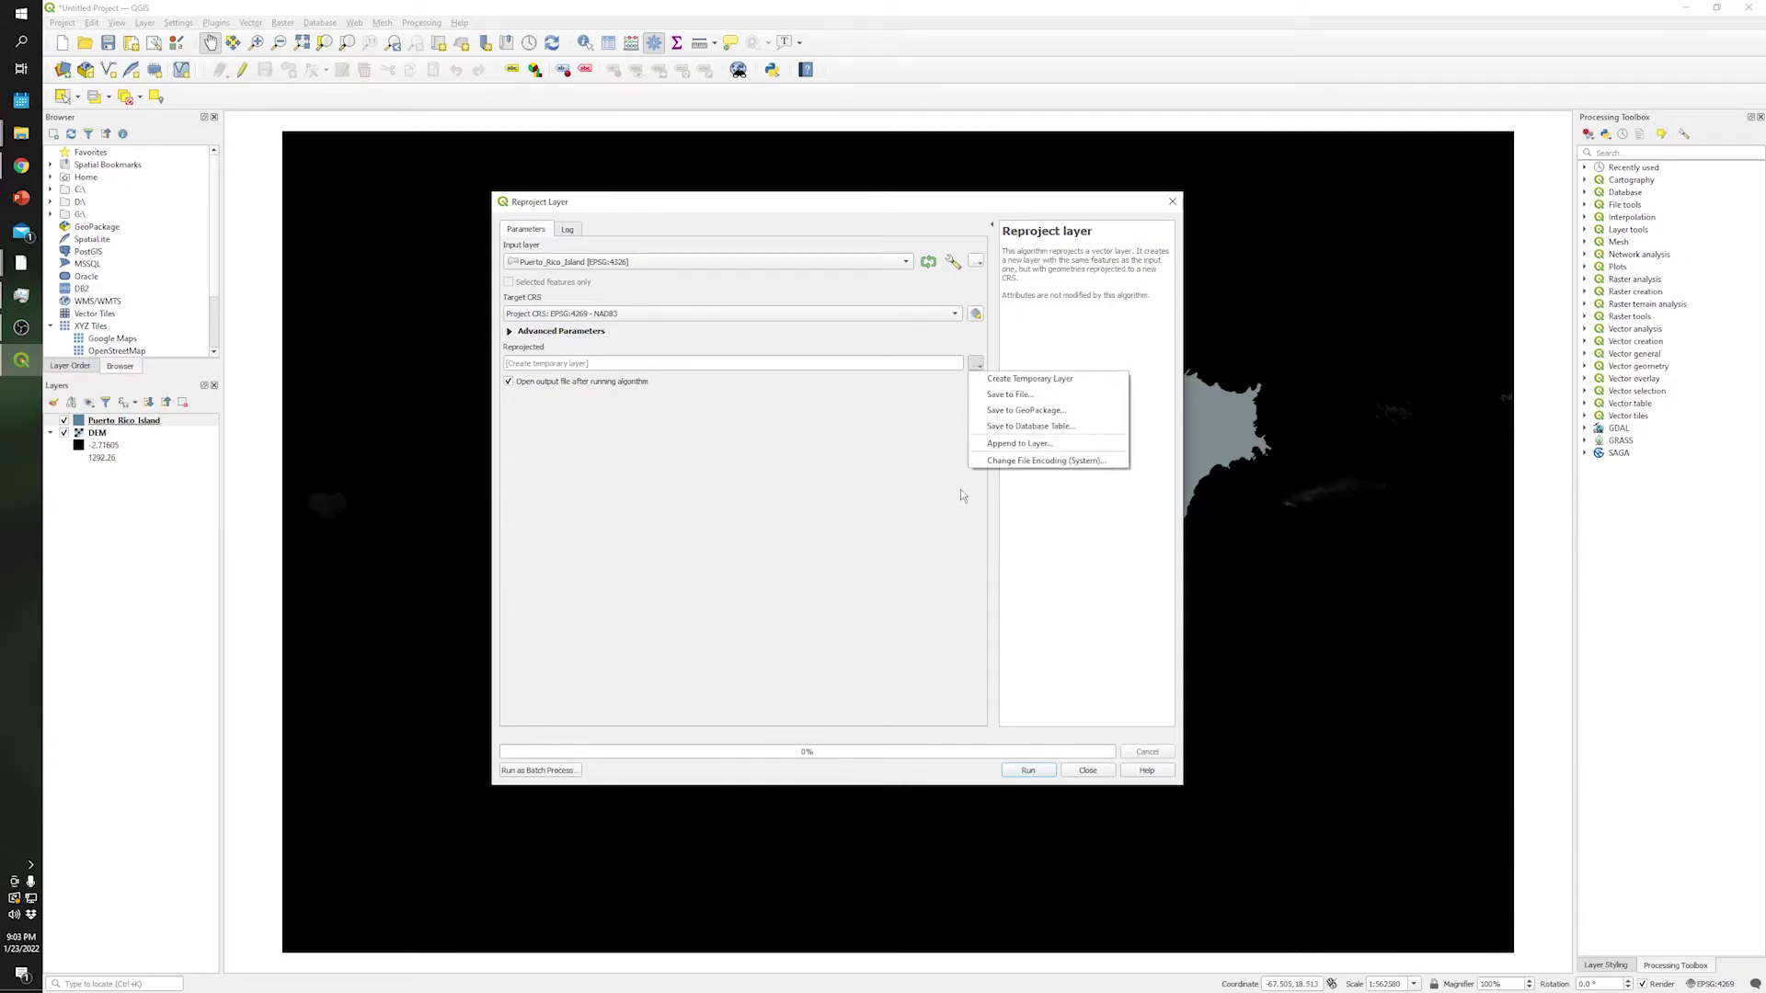
click(998, 397)
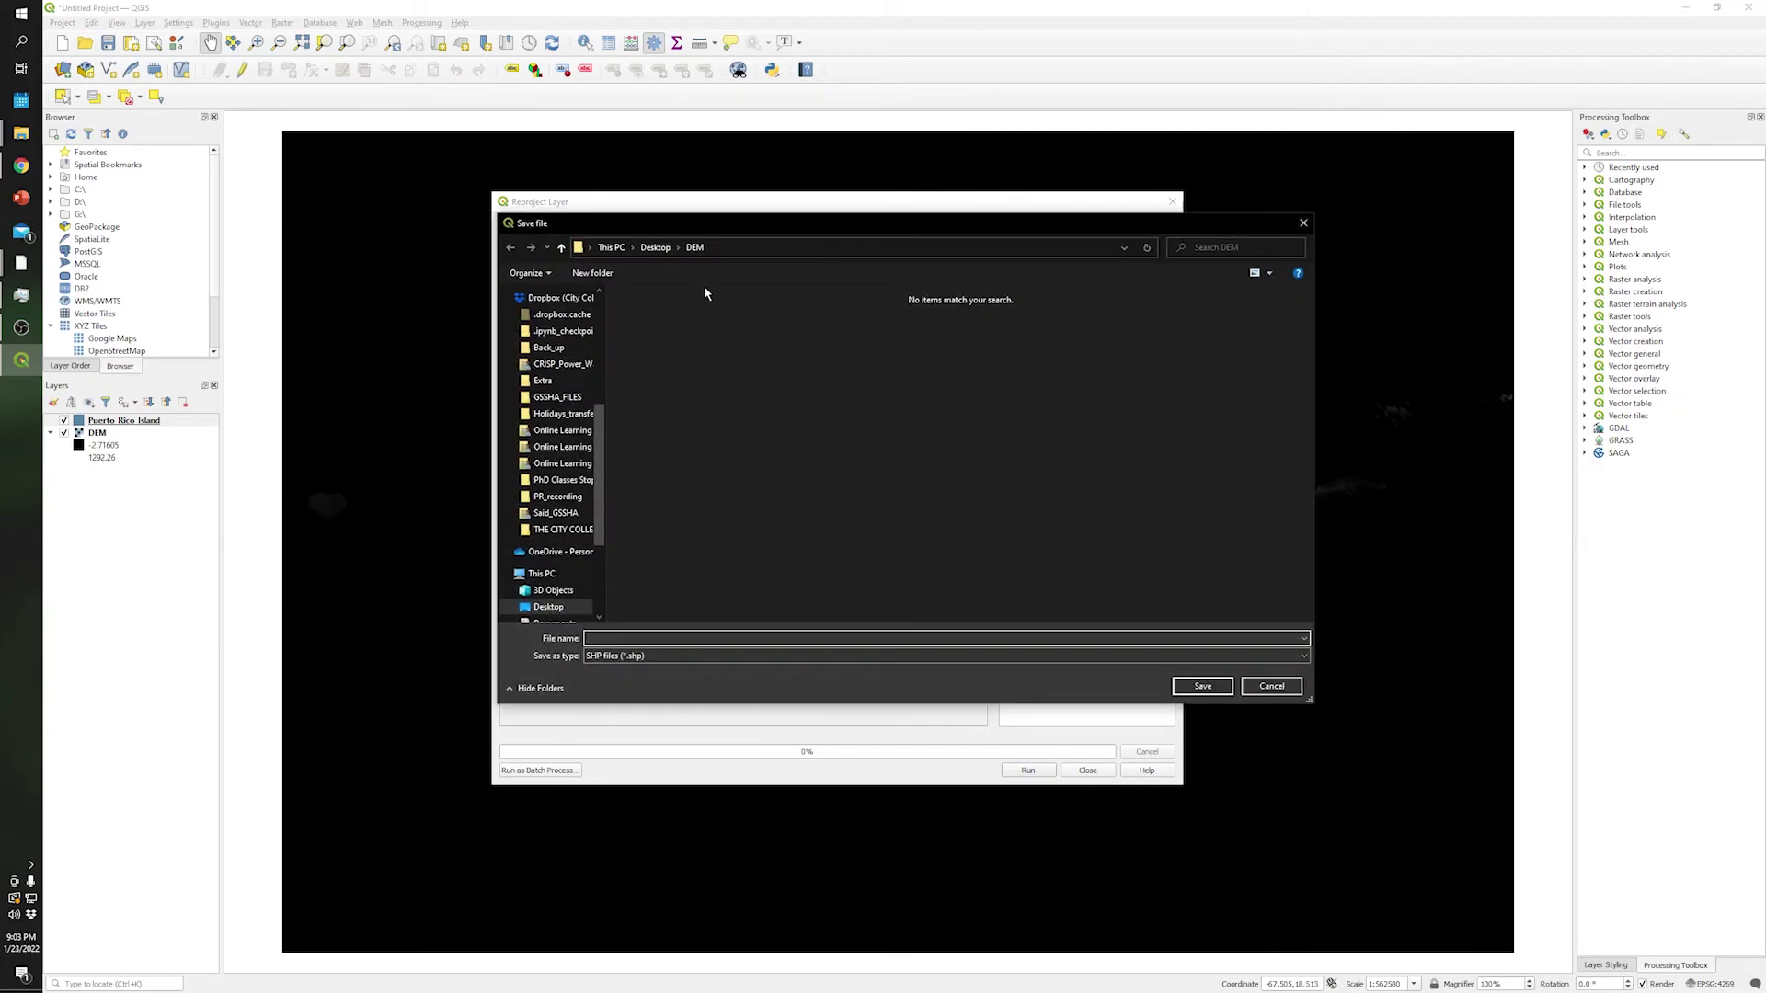
click(656, 247)
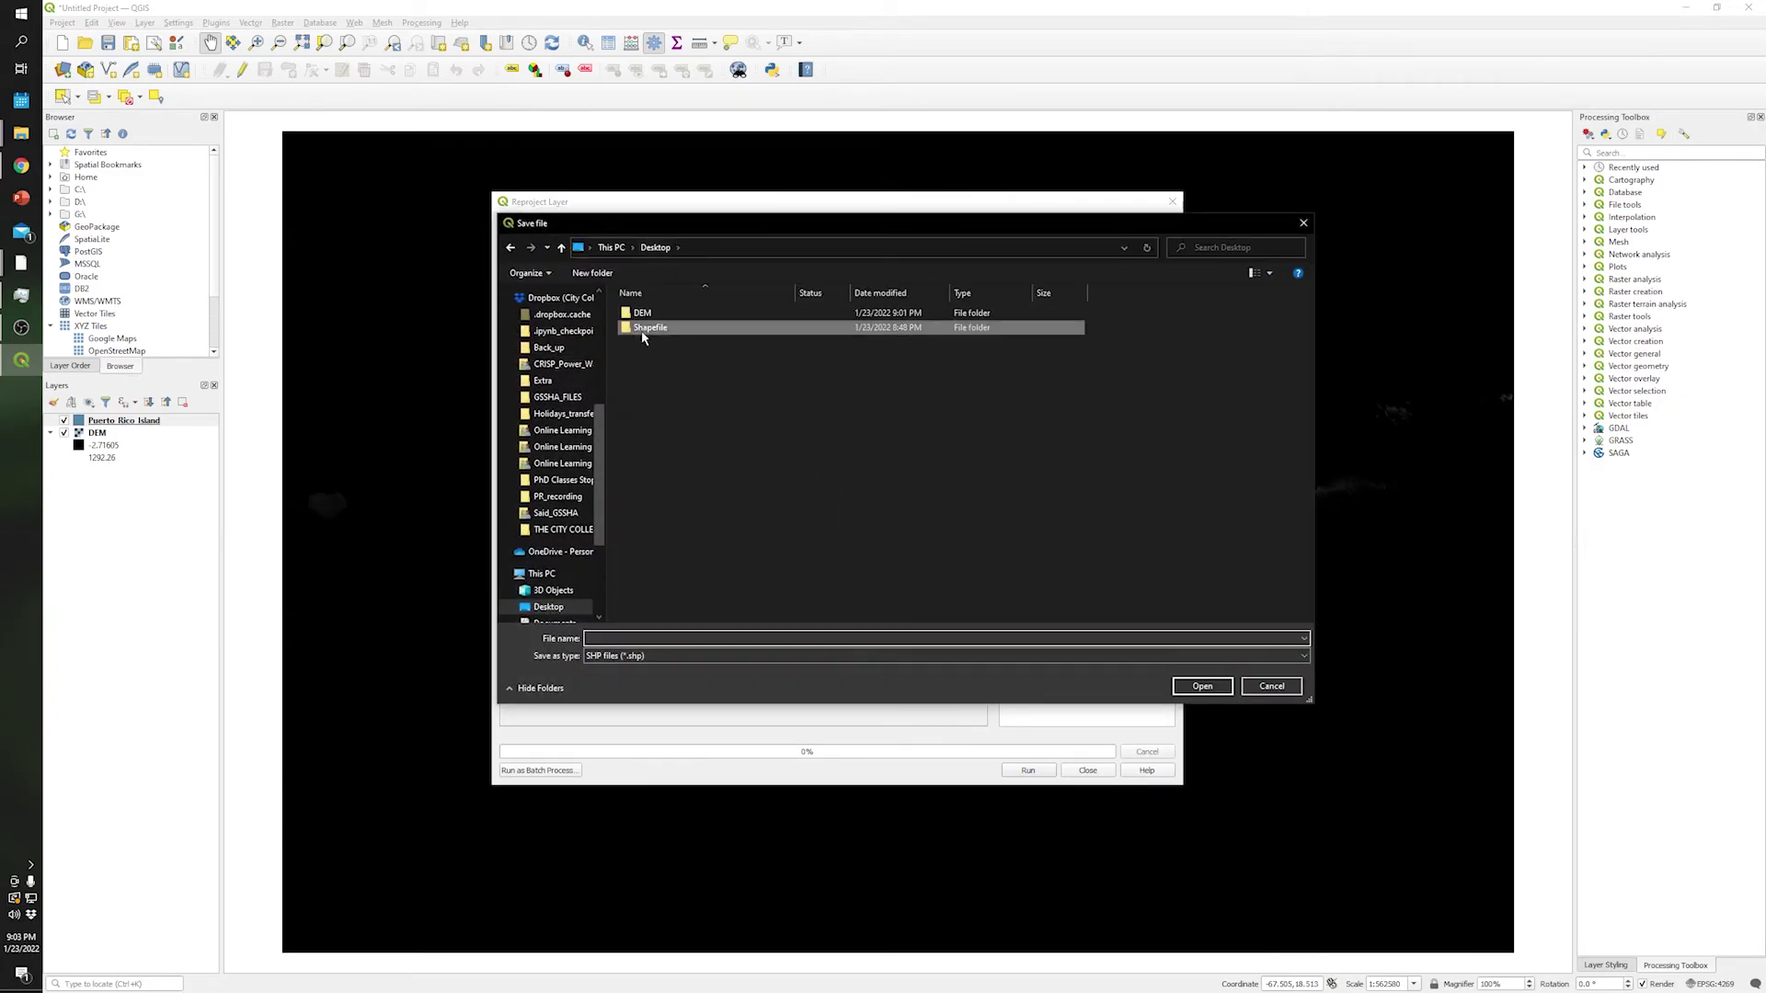
double_click(648, 328)
click(632, 636)
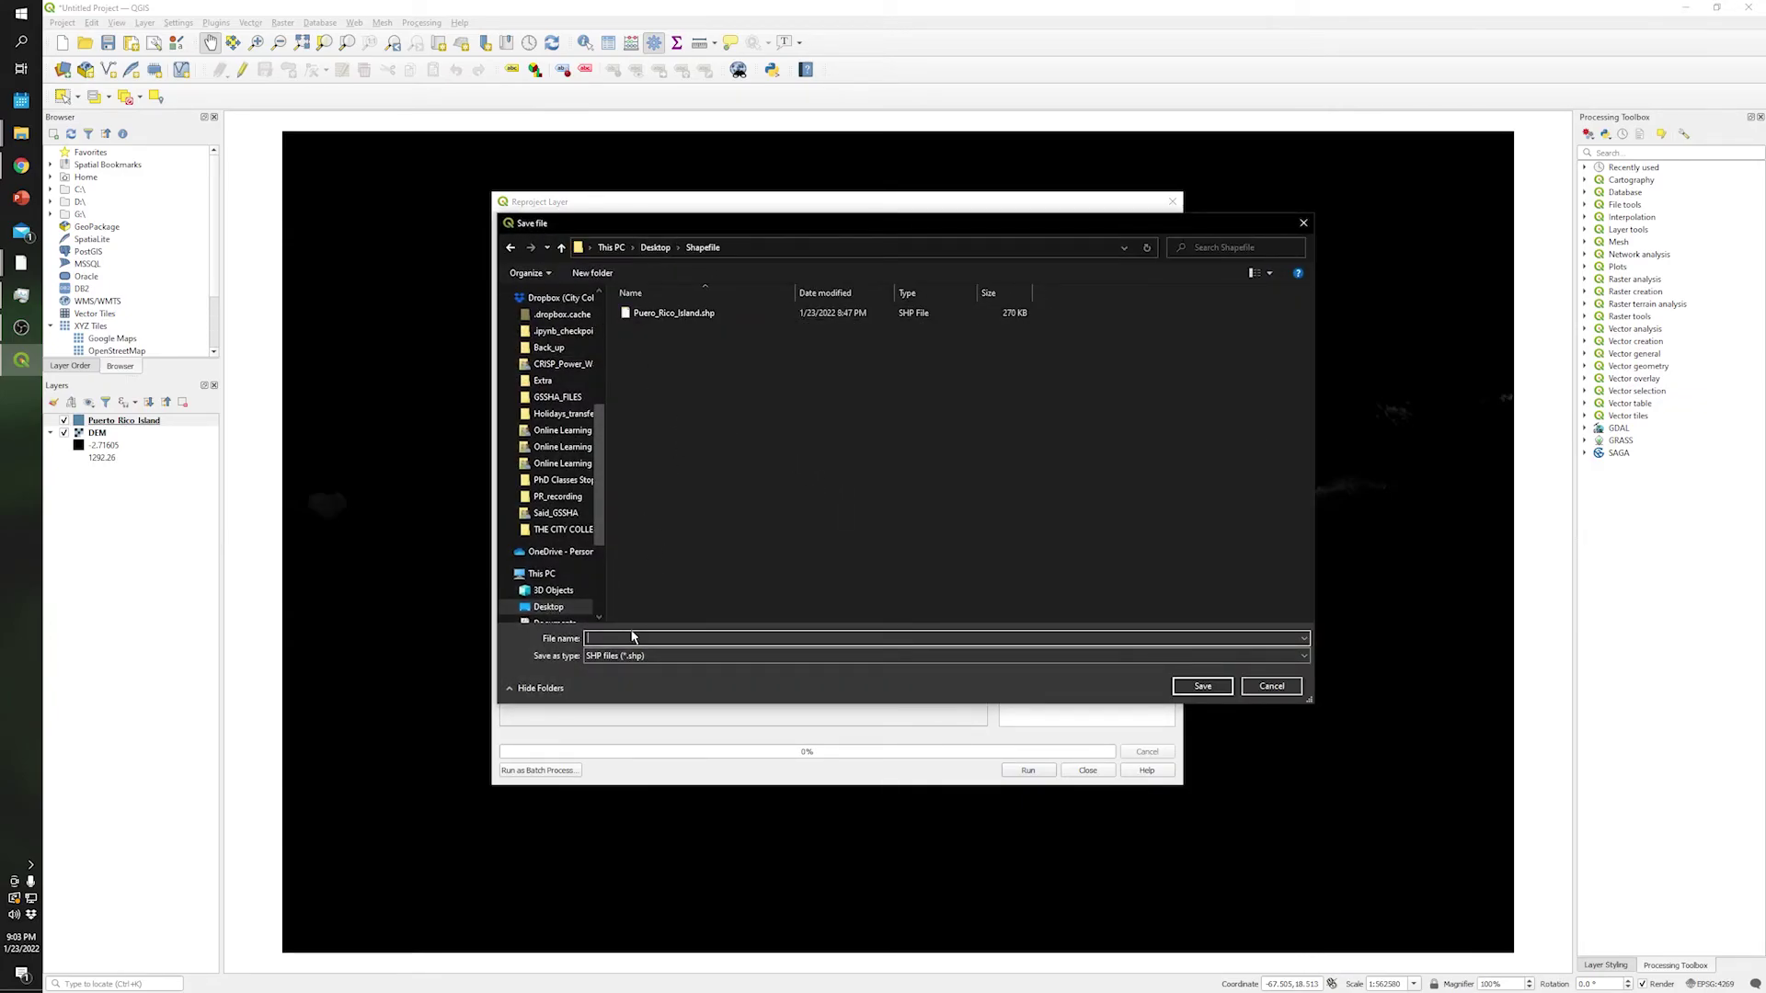
text(Puerto_Rico_Reprojected)
key(Return)
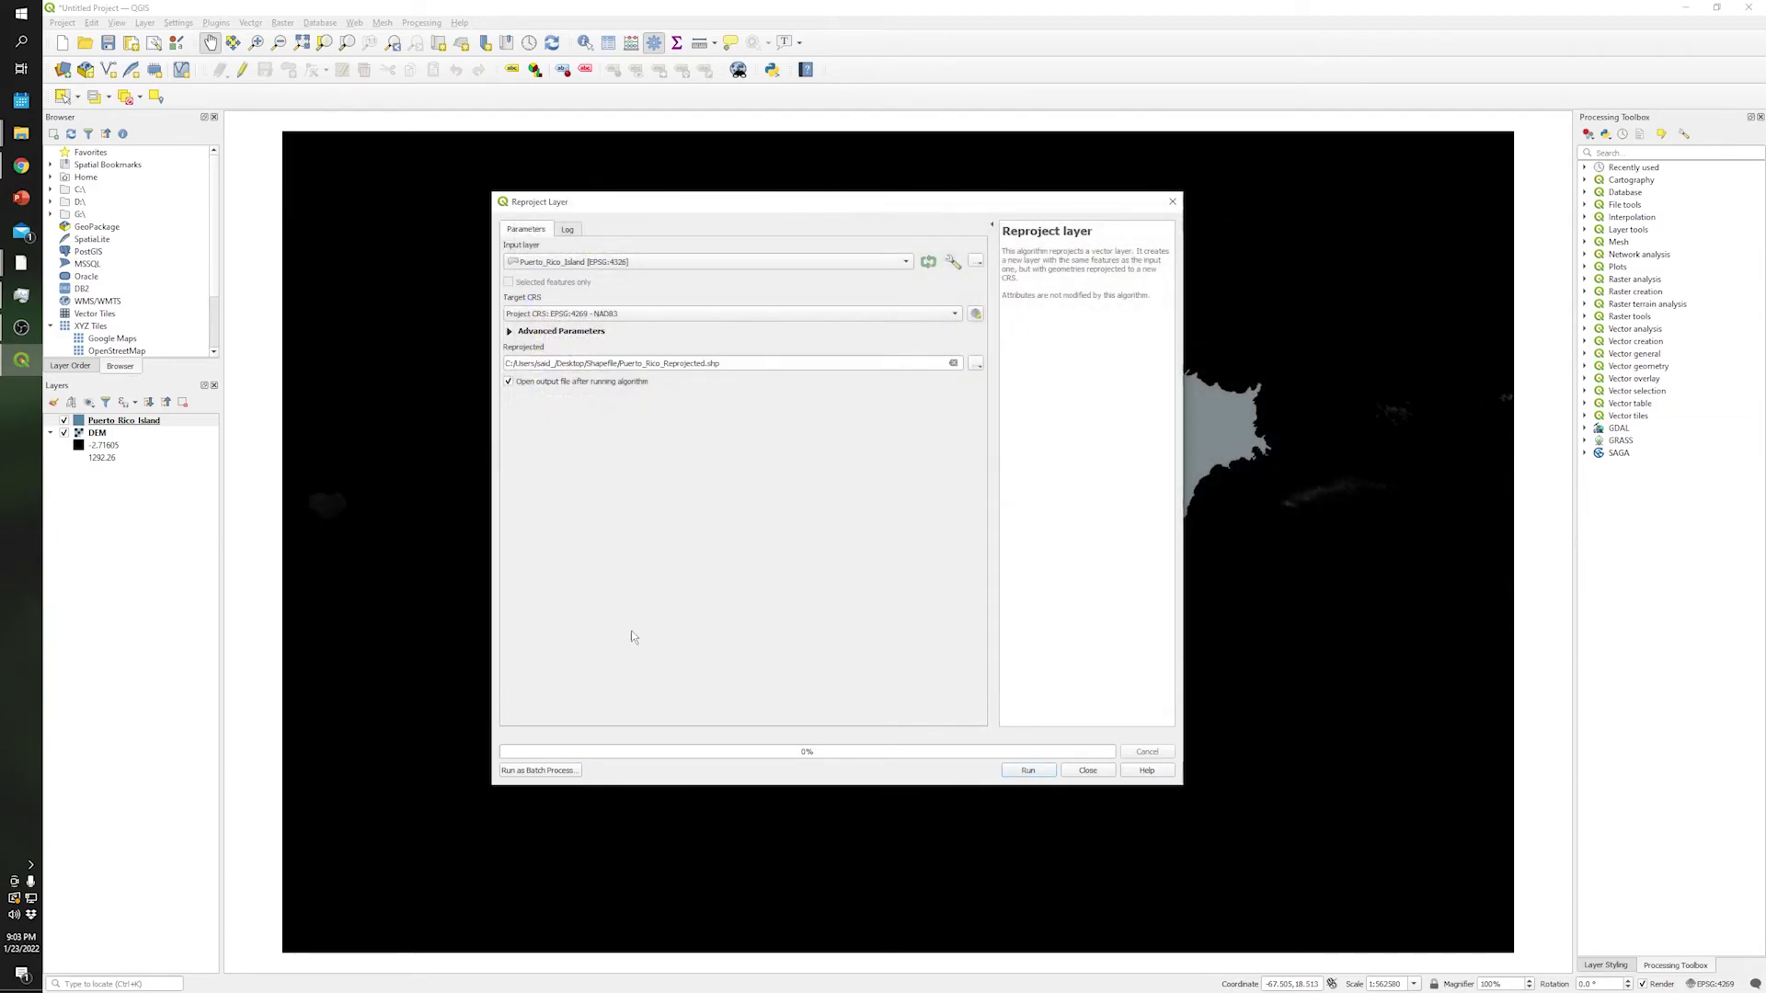
click(1015, 770)
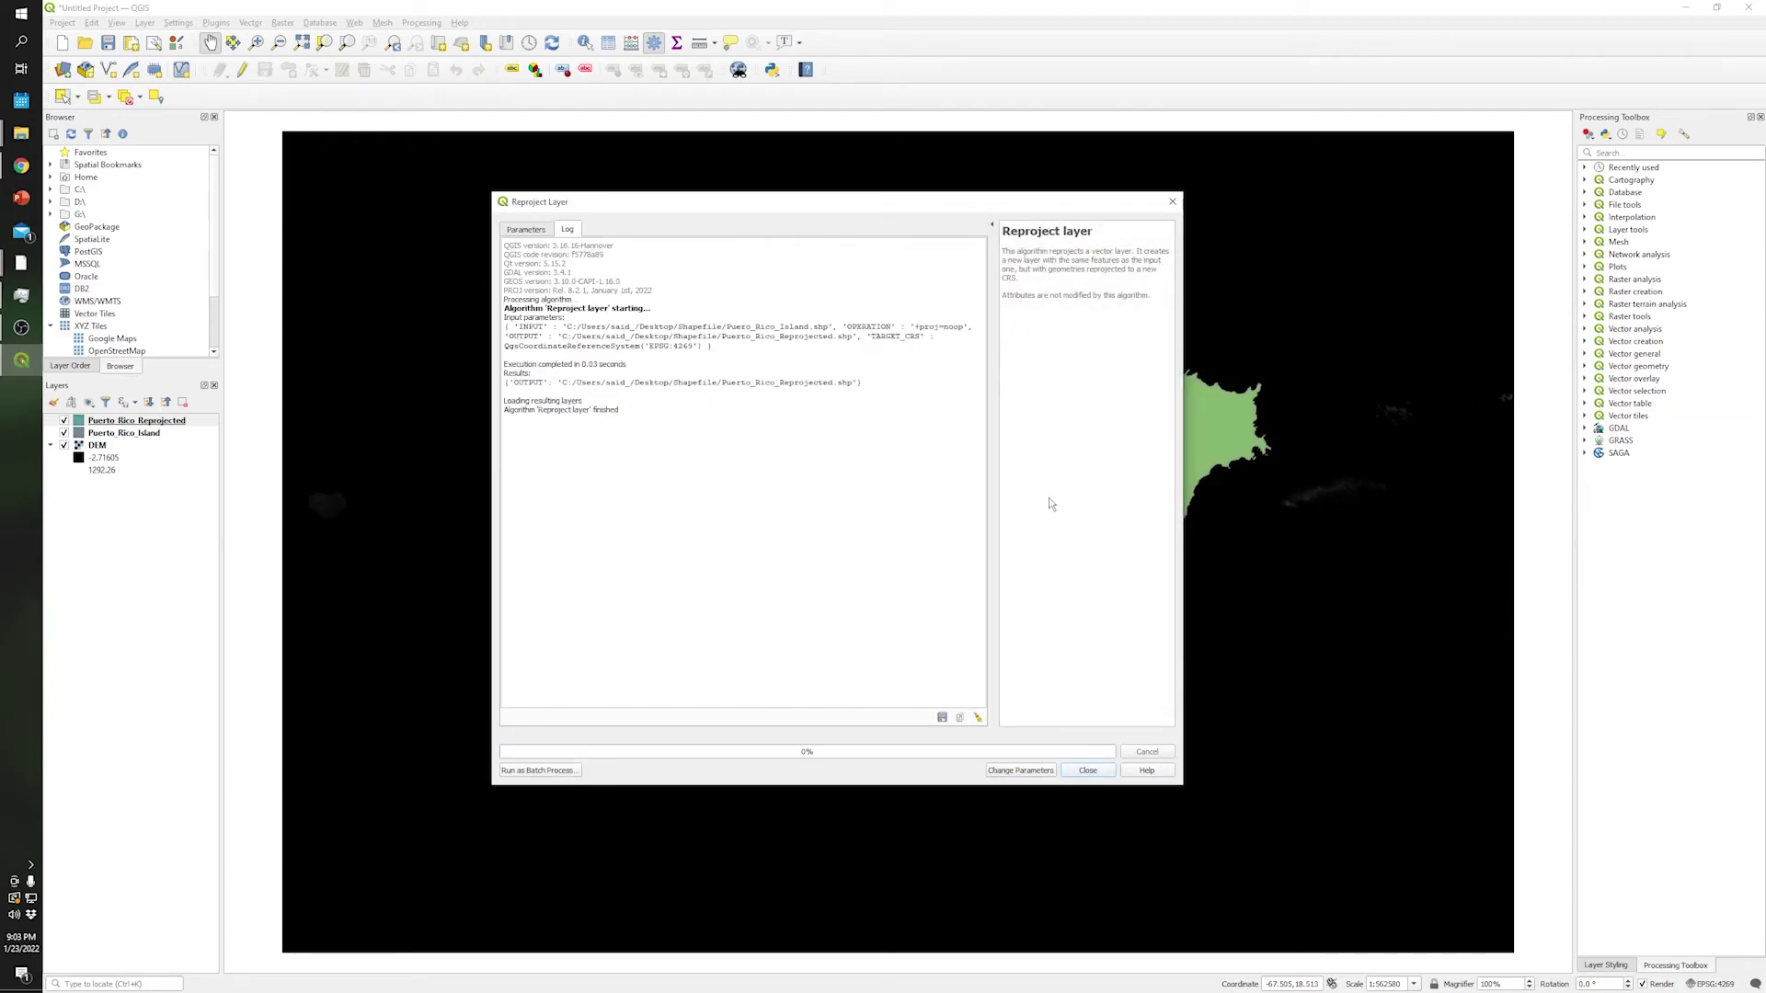
key(Escape)
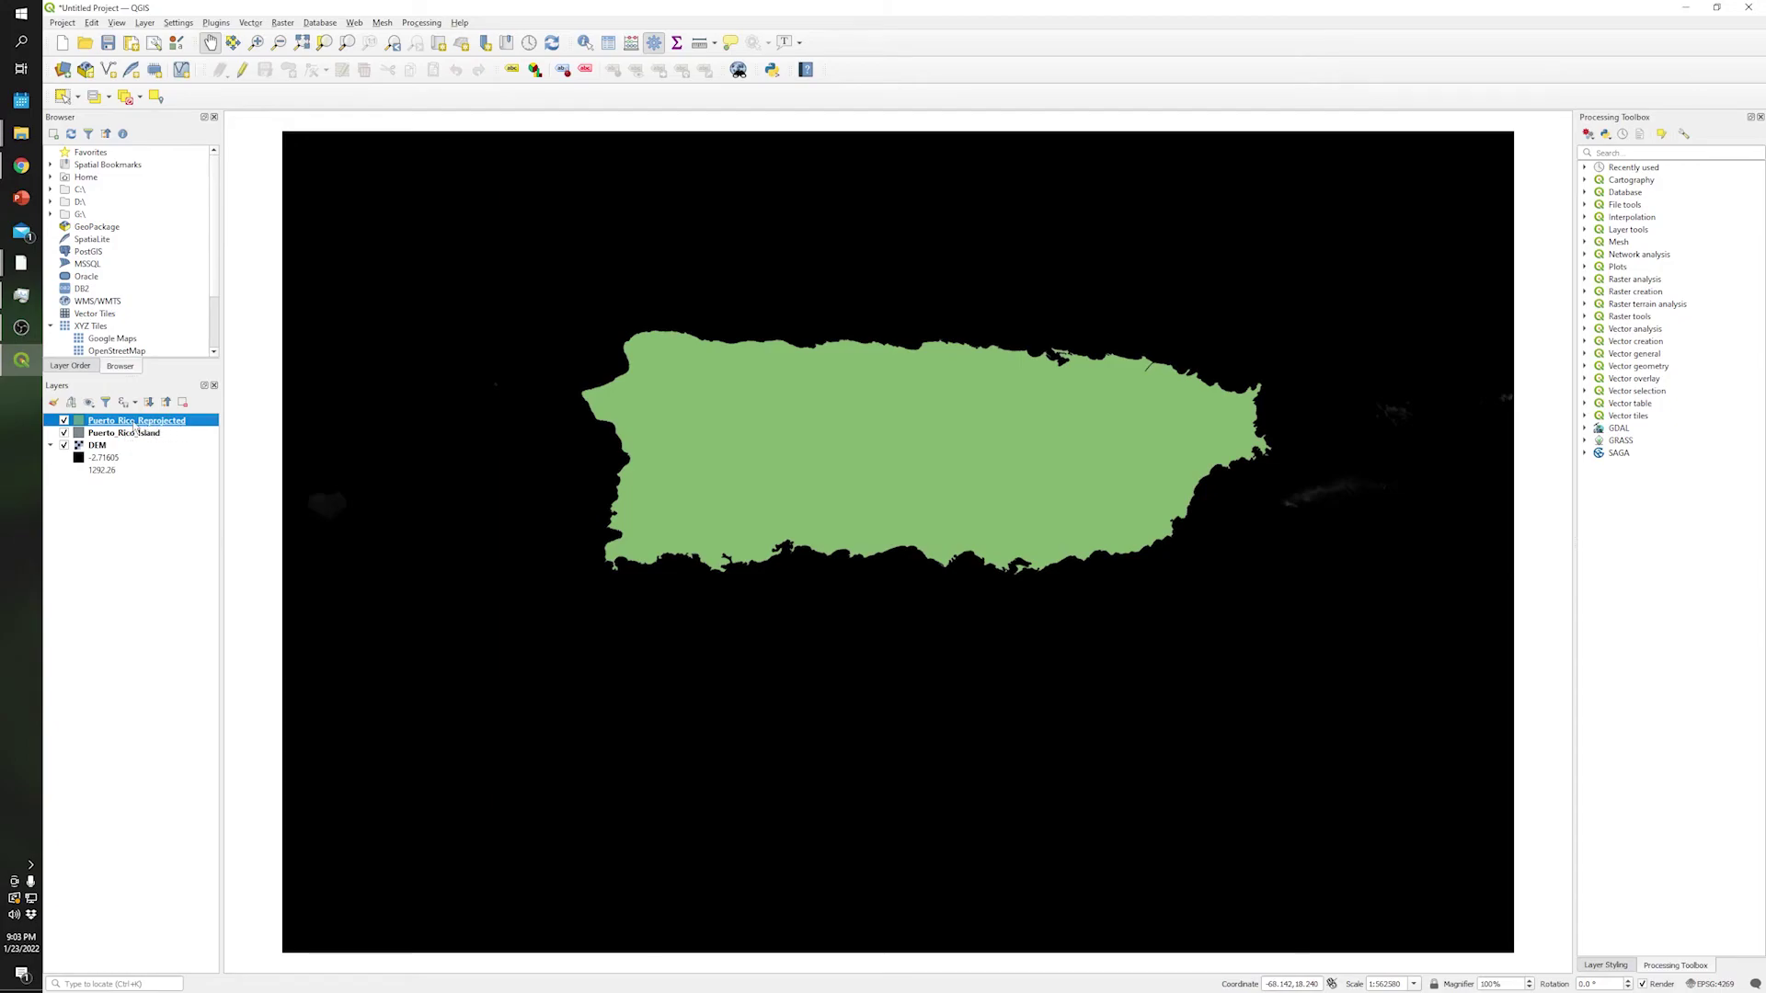
Step: Check the CRS of the Puerto_Rico_Reprojected layer in its layer properties
right_click(136, 427)
click(128, 435)
right_click(128, 435)
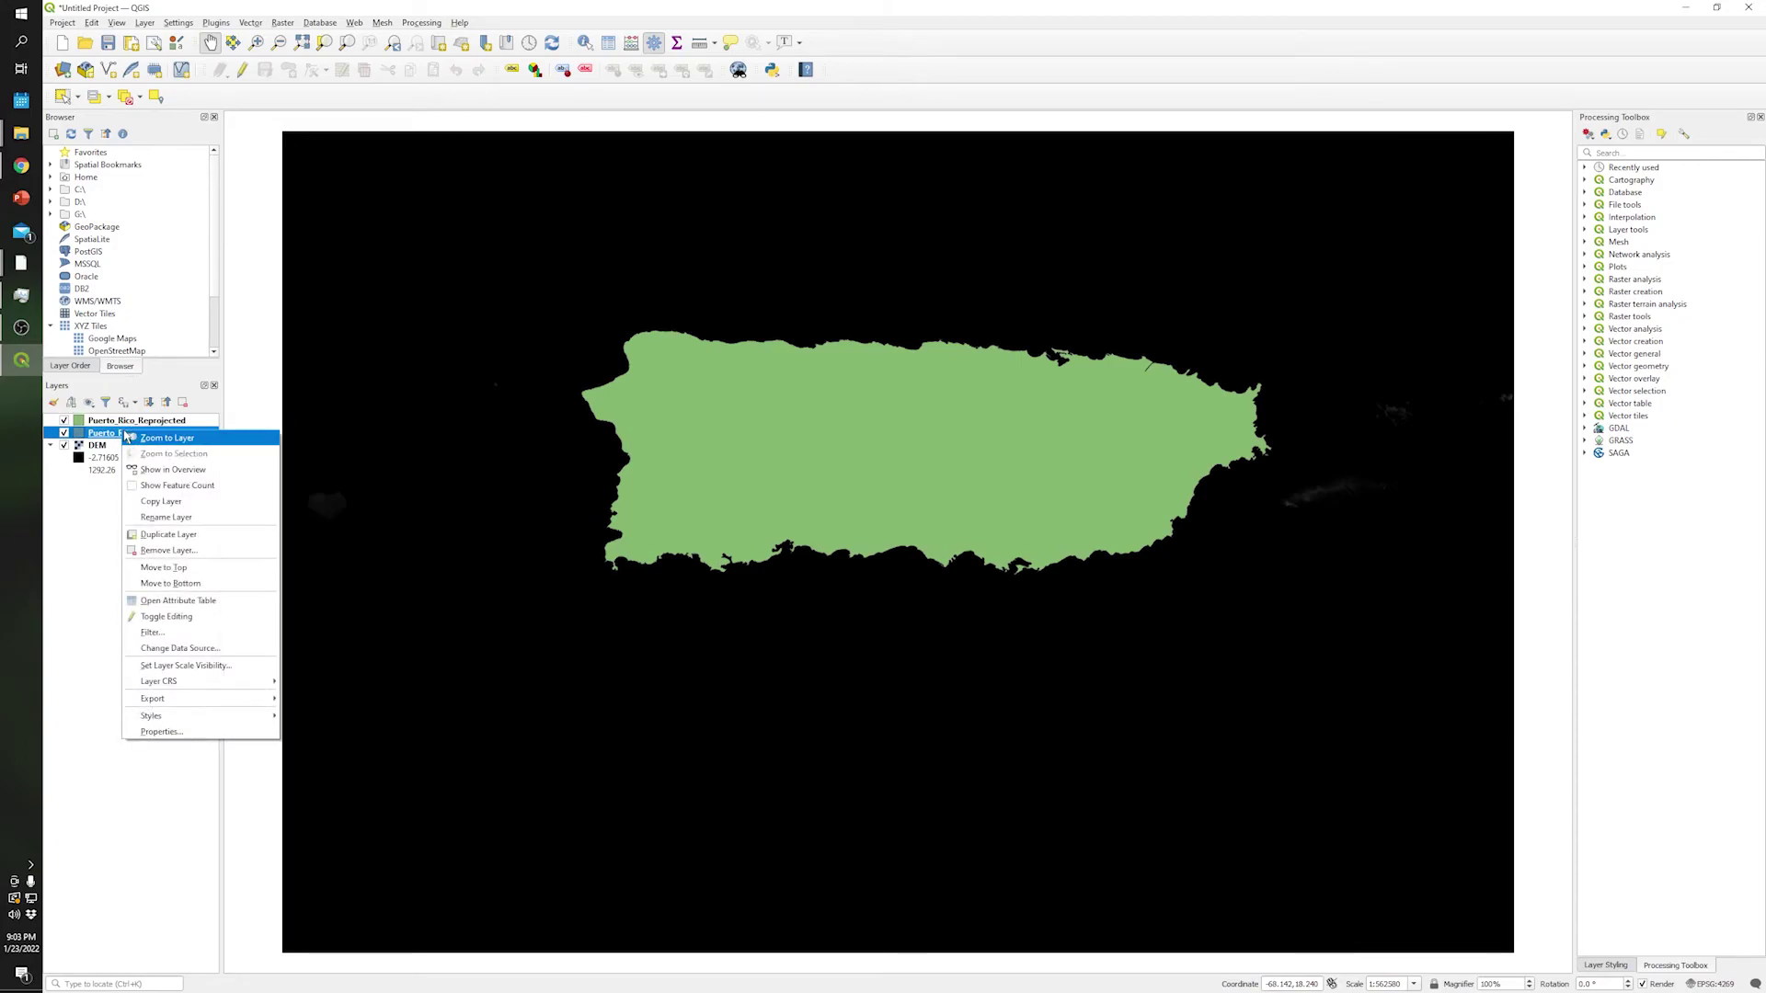
click(119, 423)
right_click(120, 422)
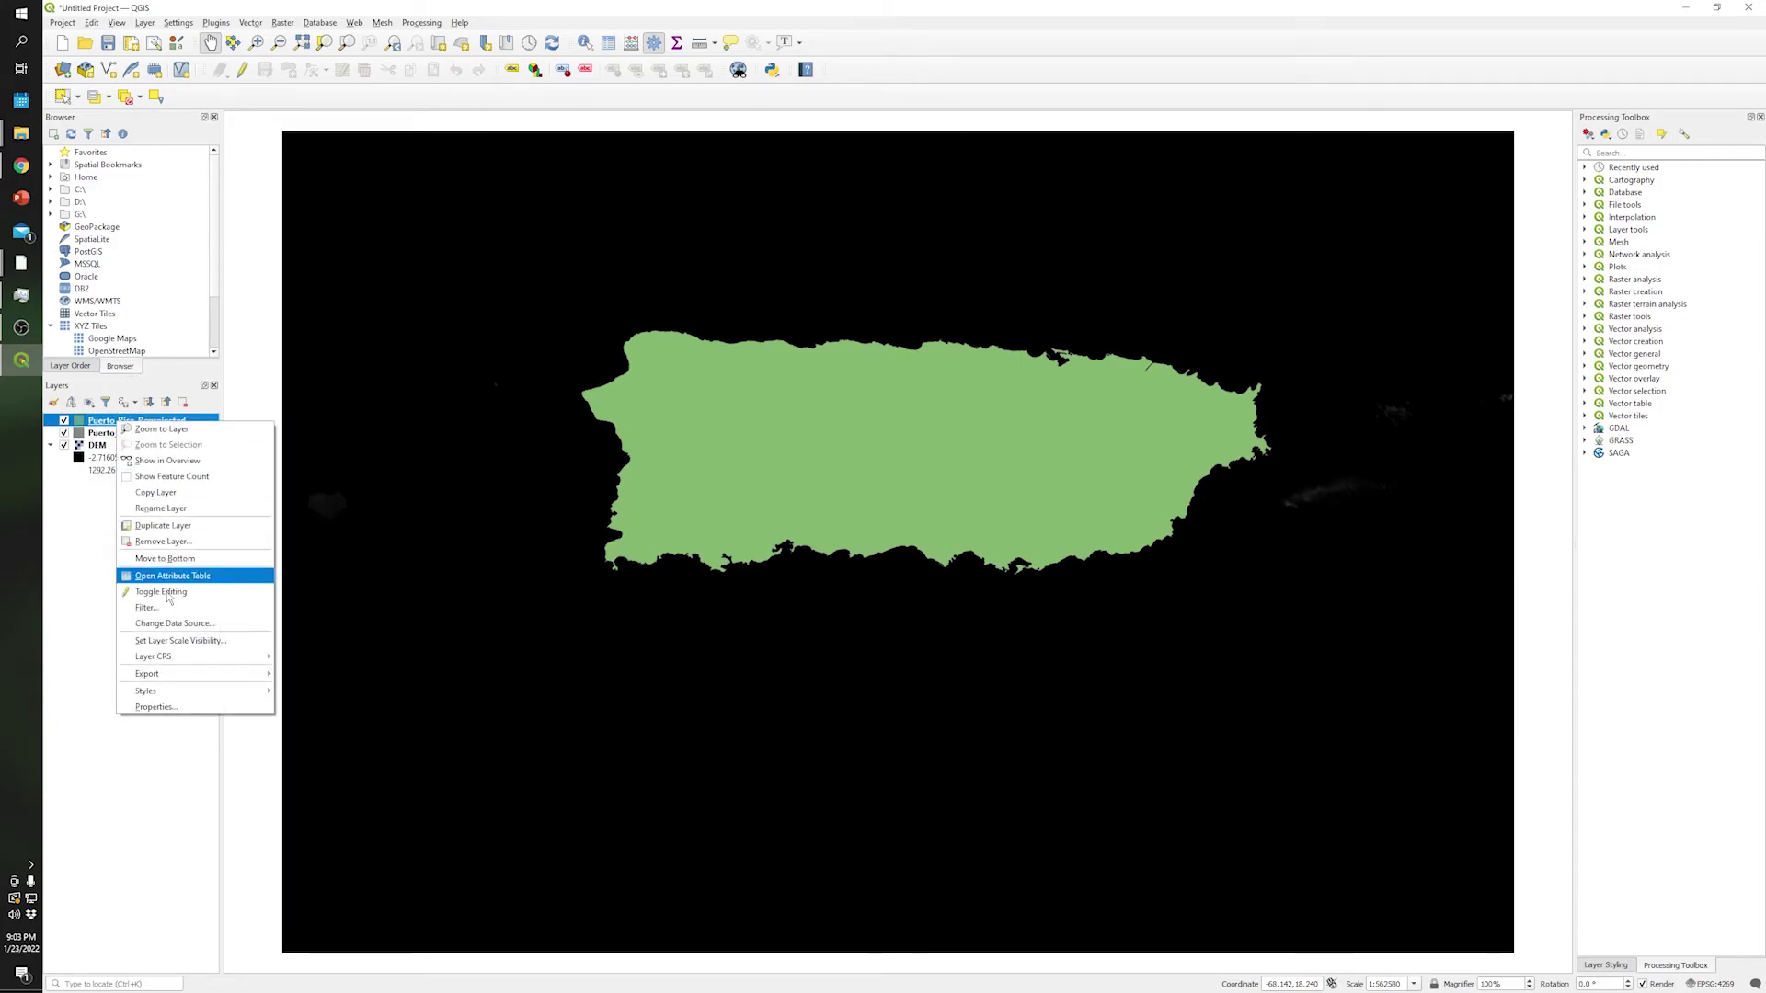
click(154, 707)
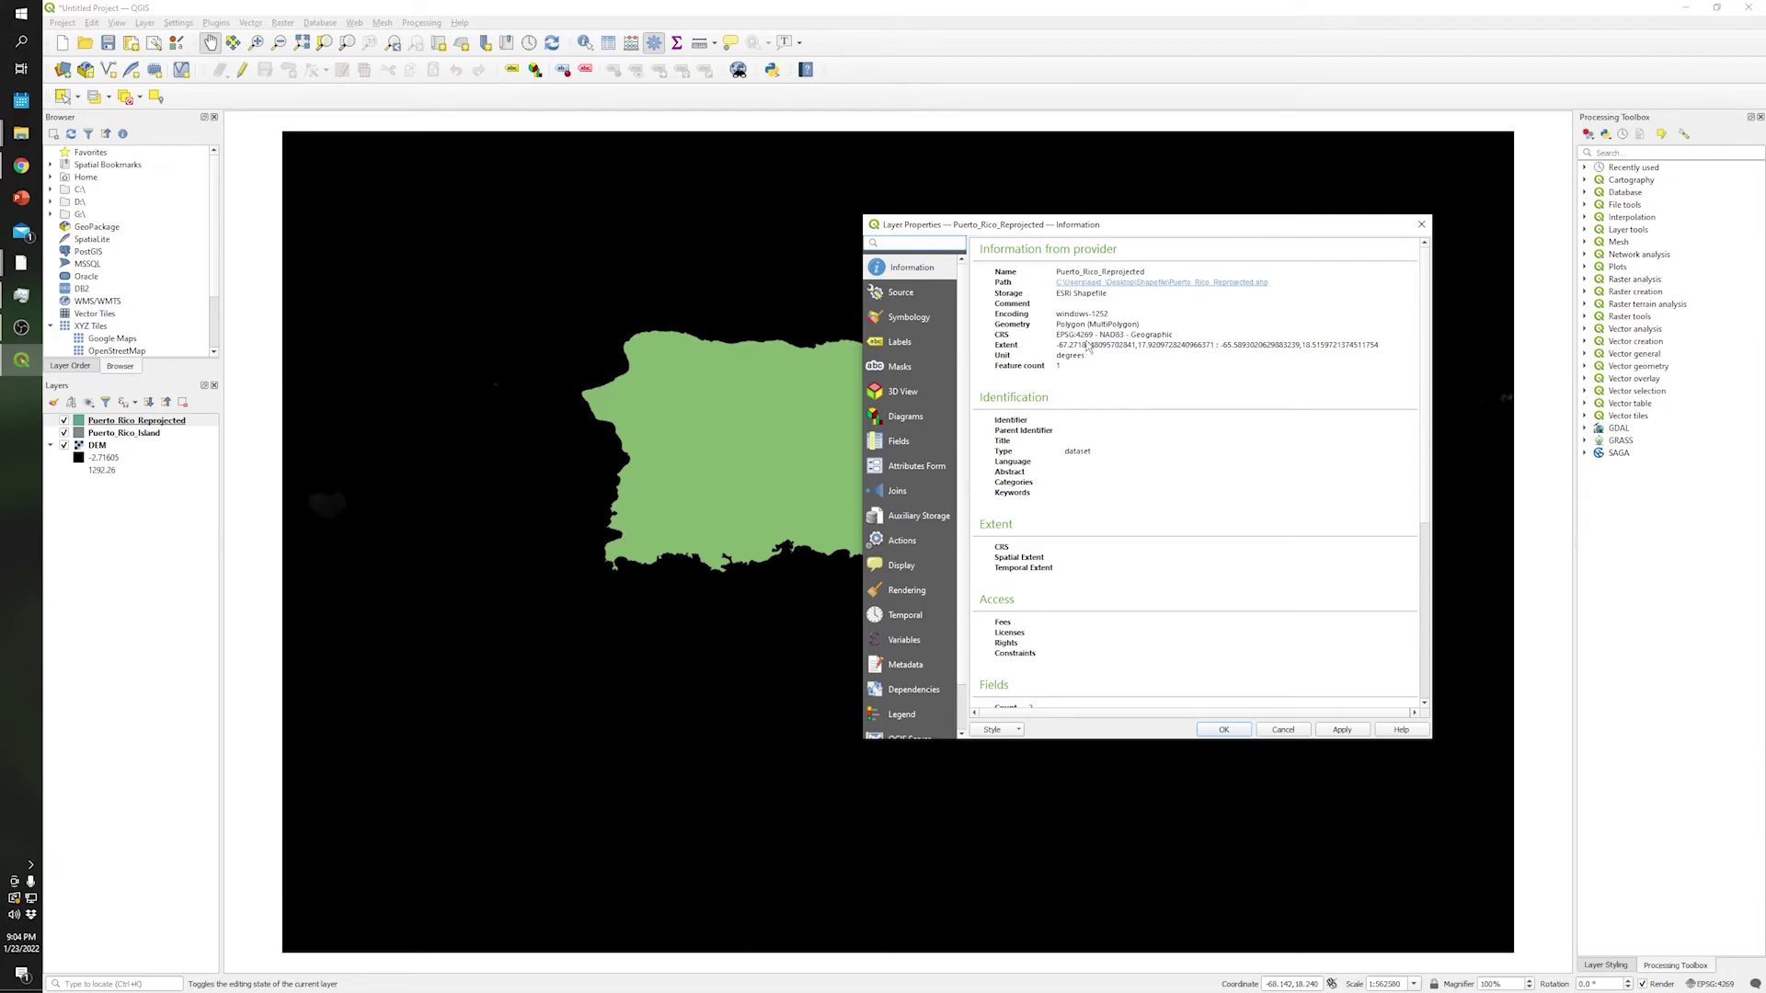
click(1421, 224)
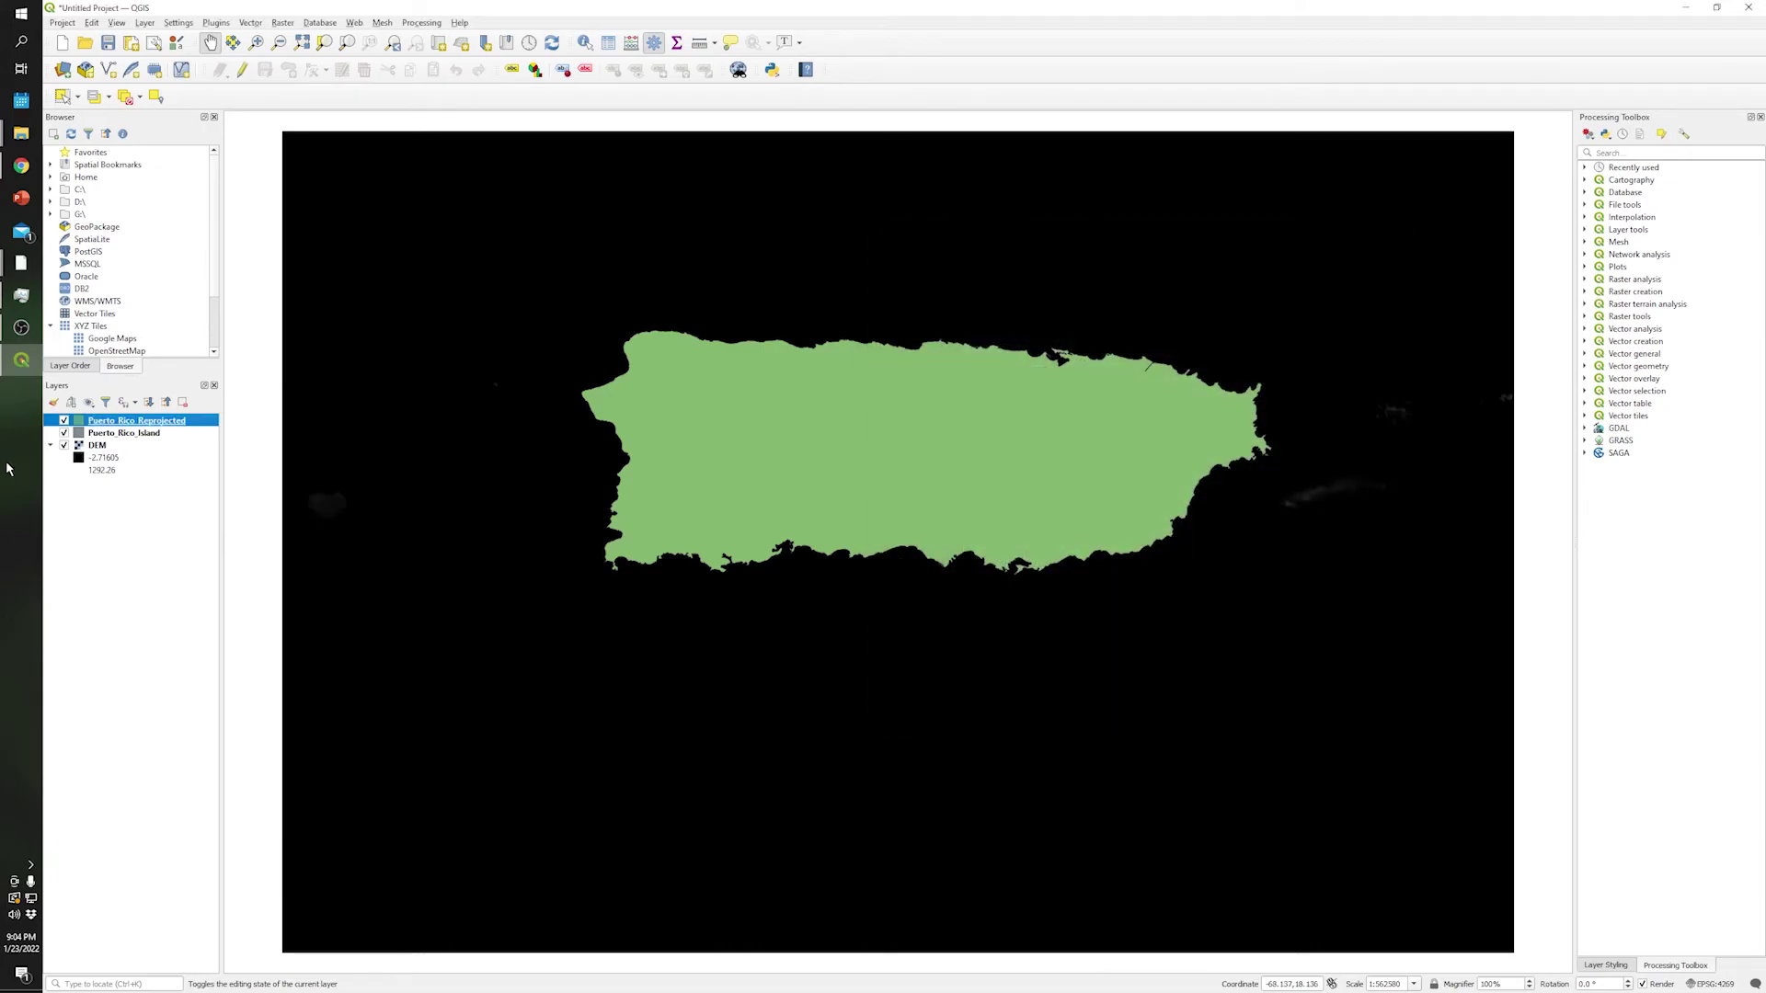
Step: Remove the original Puerto_Rico_Island layer from the project
right_click(128, 434)
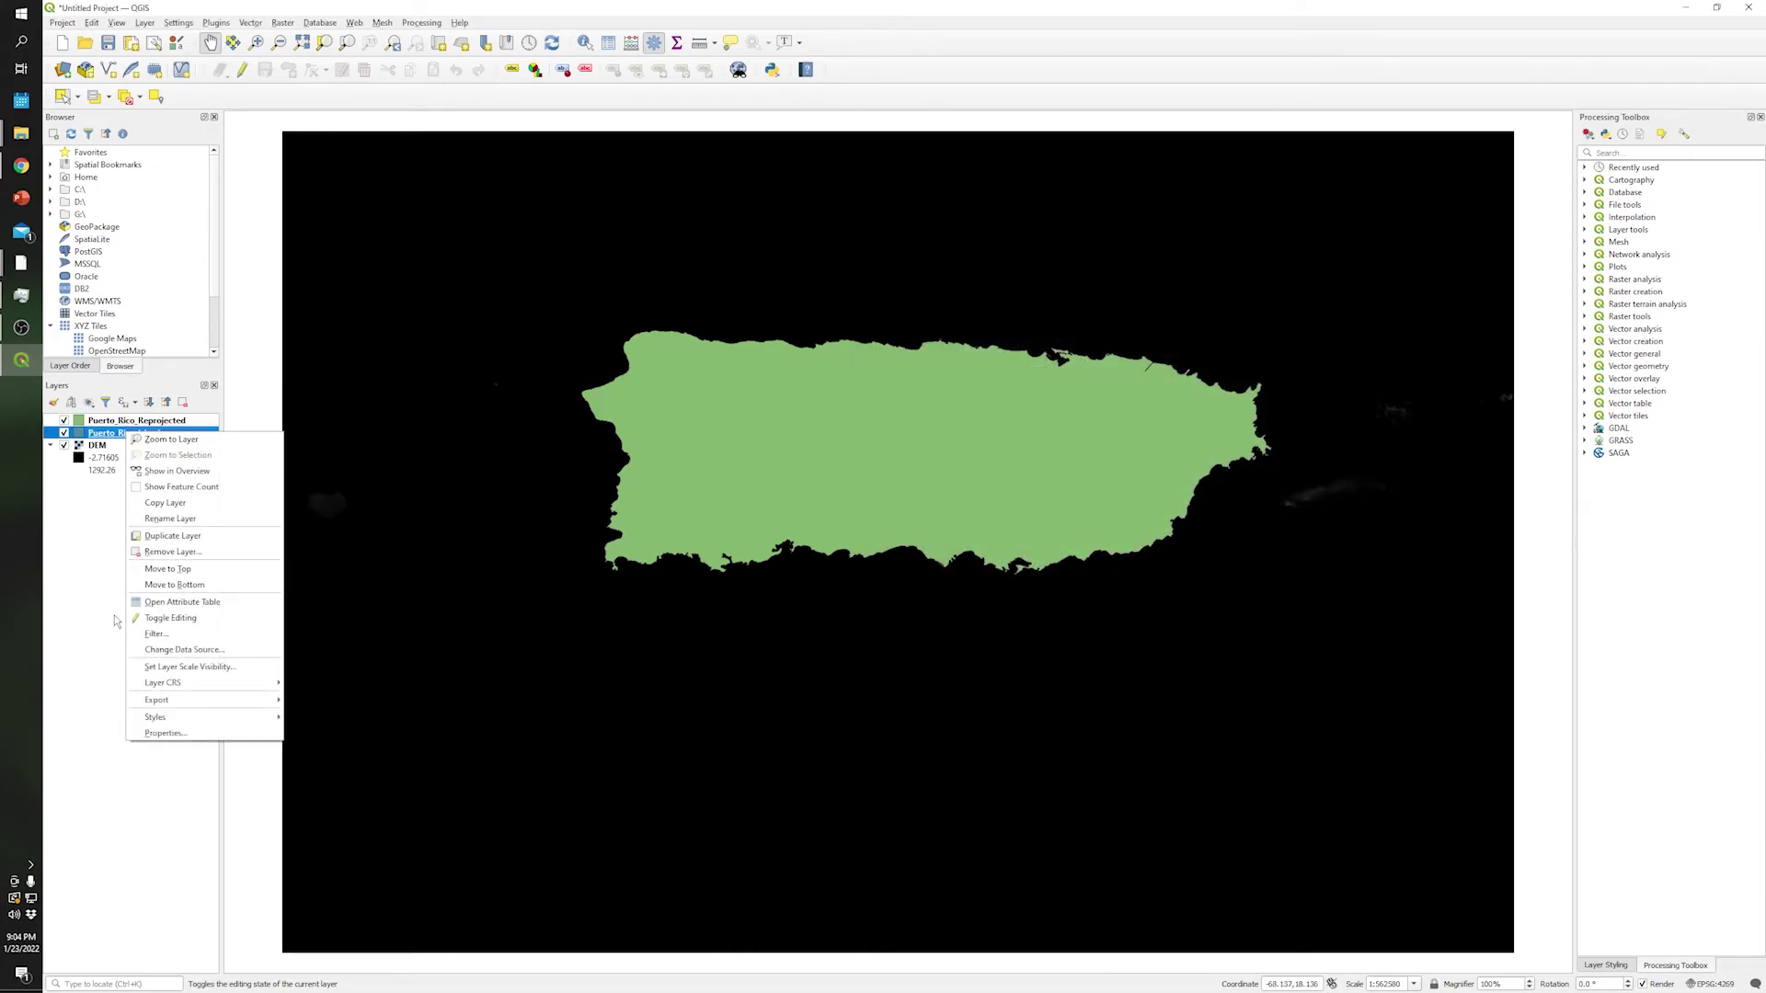
click(173, 552)
click(880, 518)
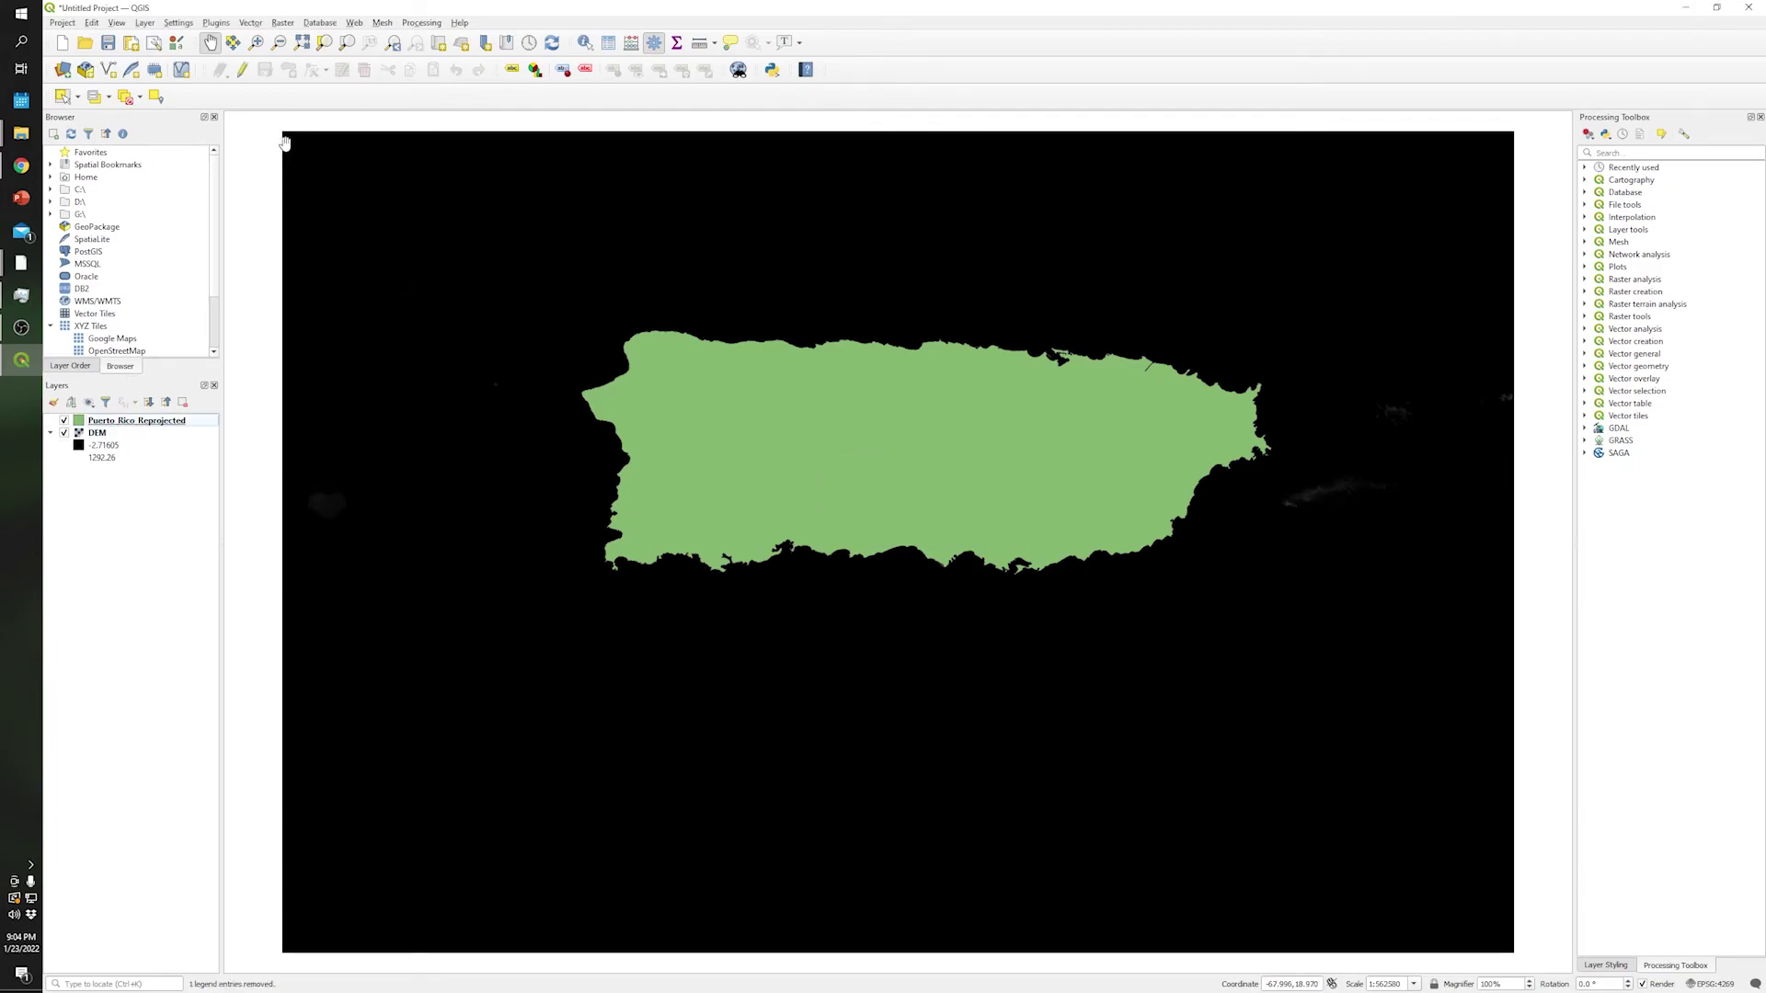
Step: Start Clip Raster by Mask Layer with DEM as the input layer and Puerto_Rico_Reprojected as the mask layer
click(283, 23)
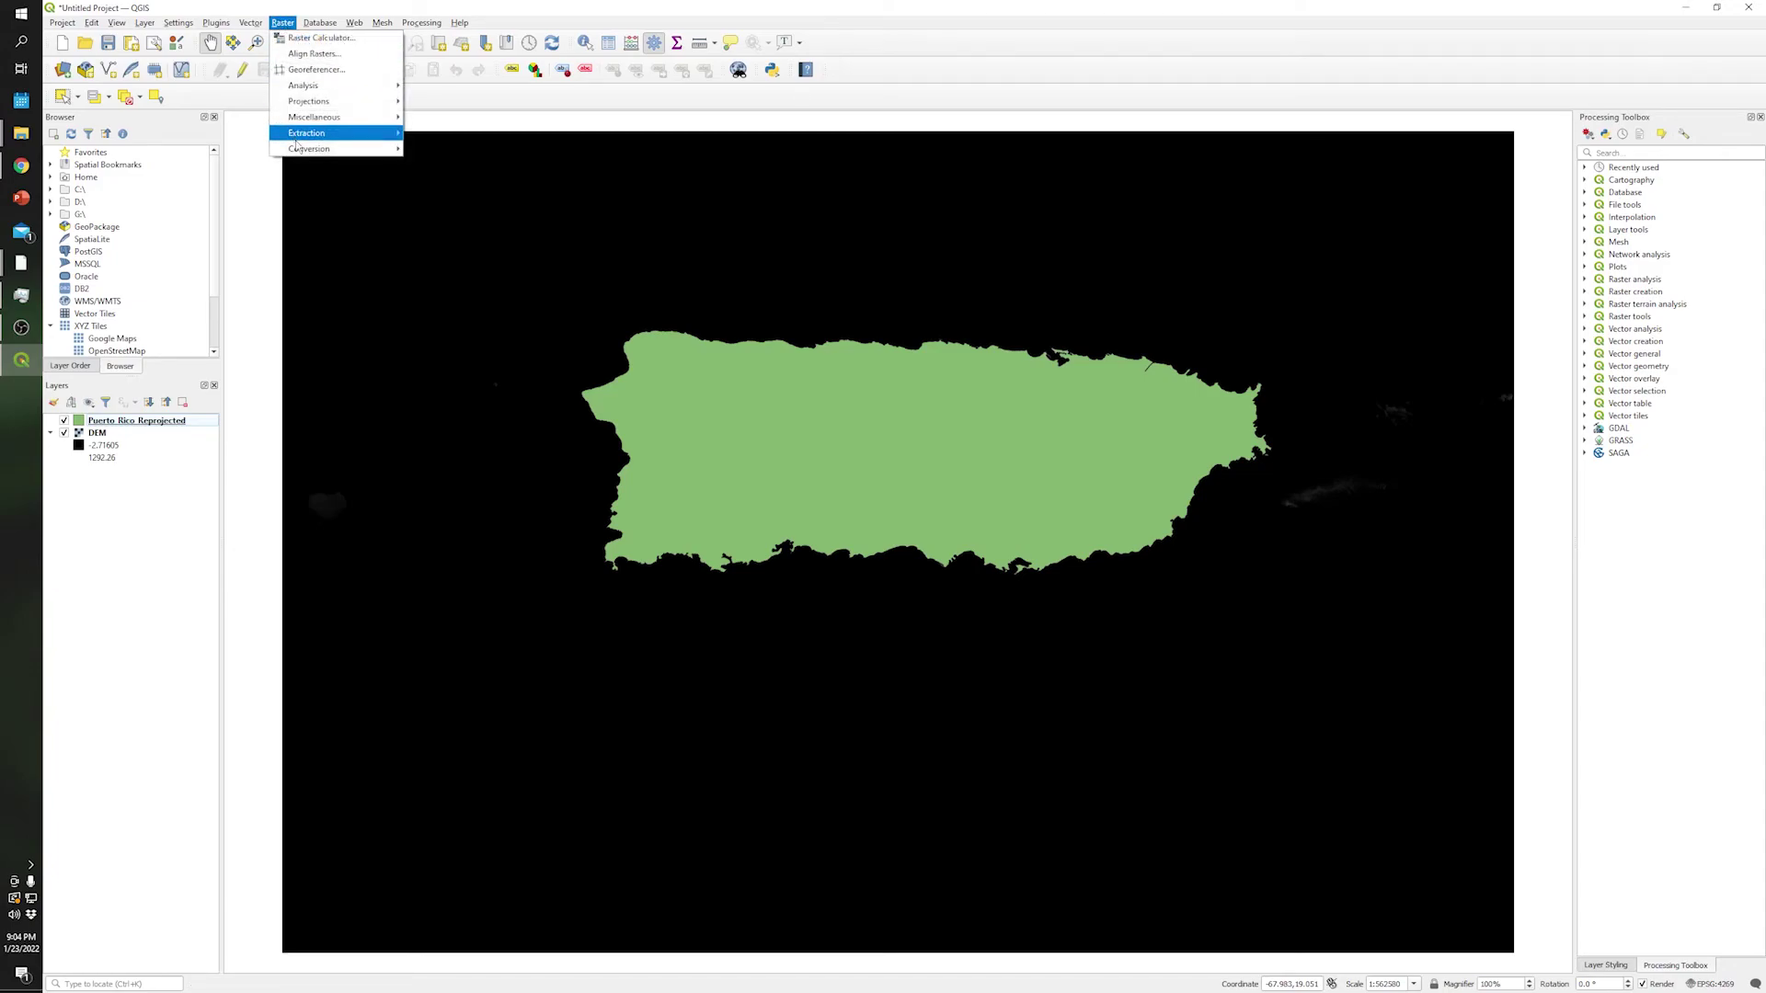
mouse_move(299, 150)
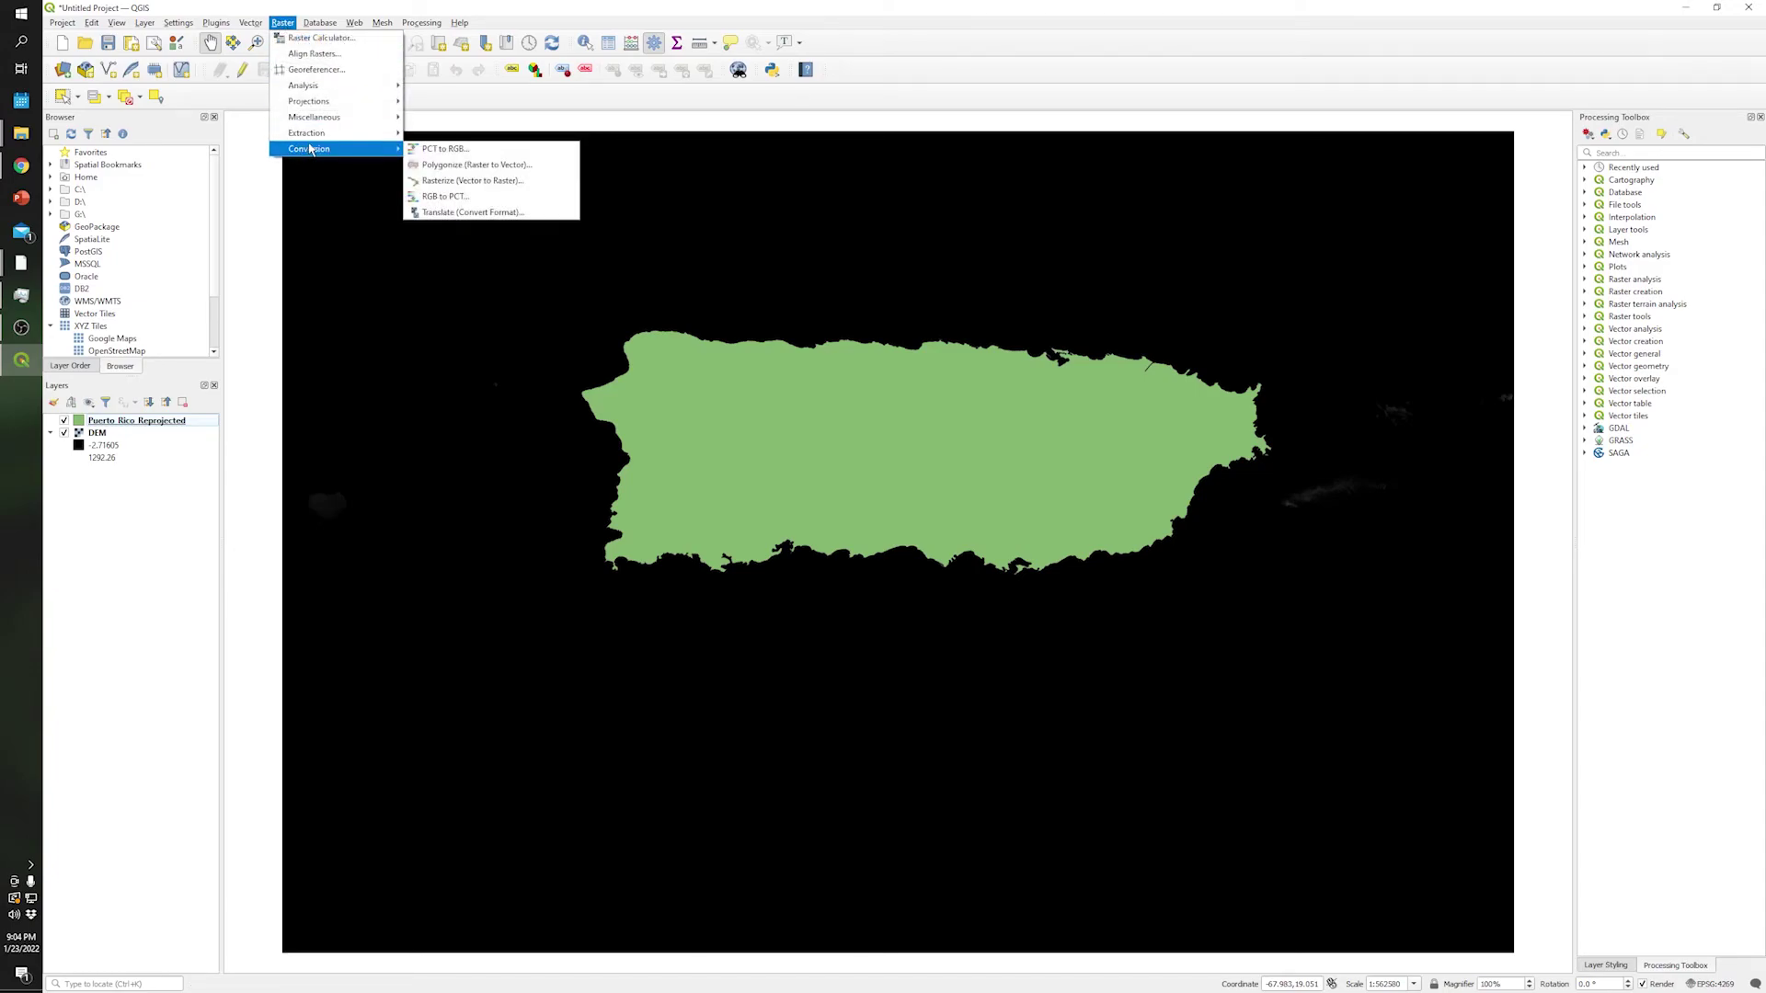
mouse_move(328, 119)
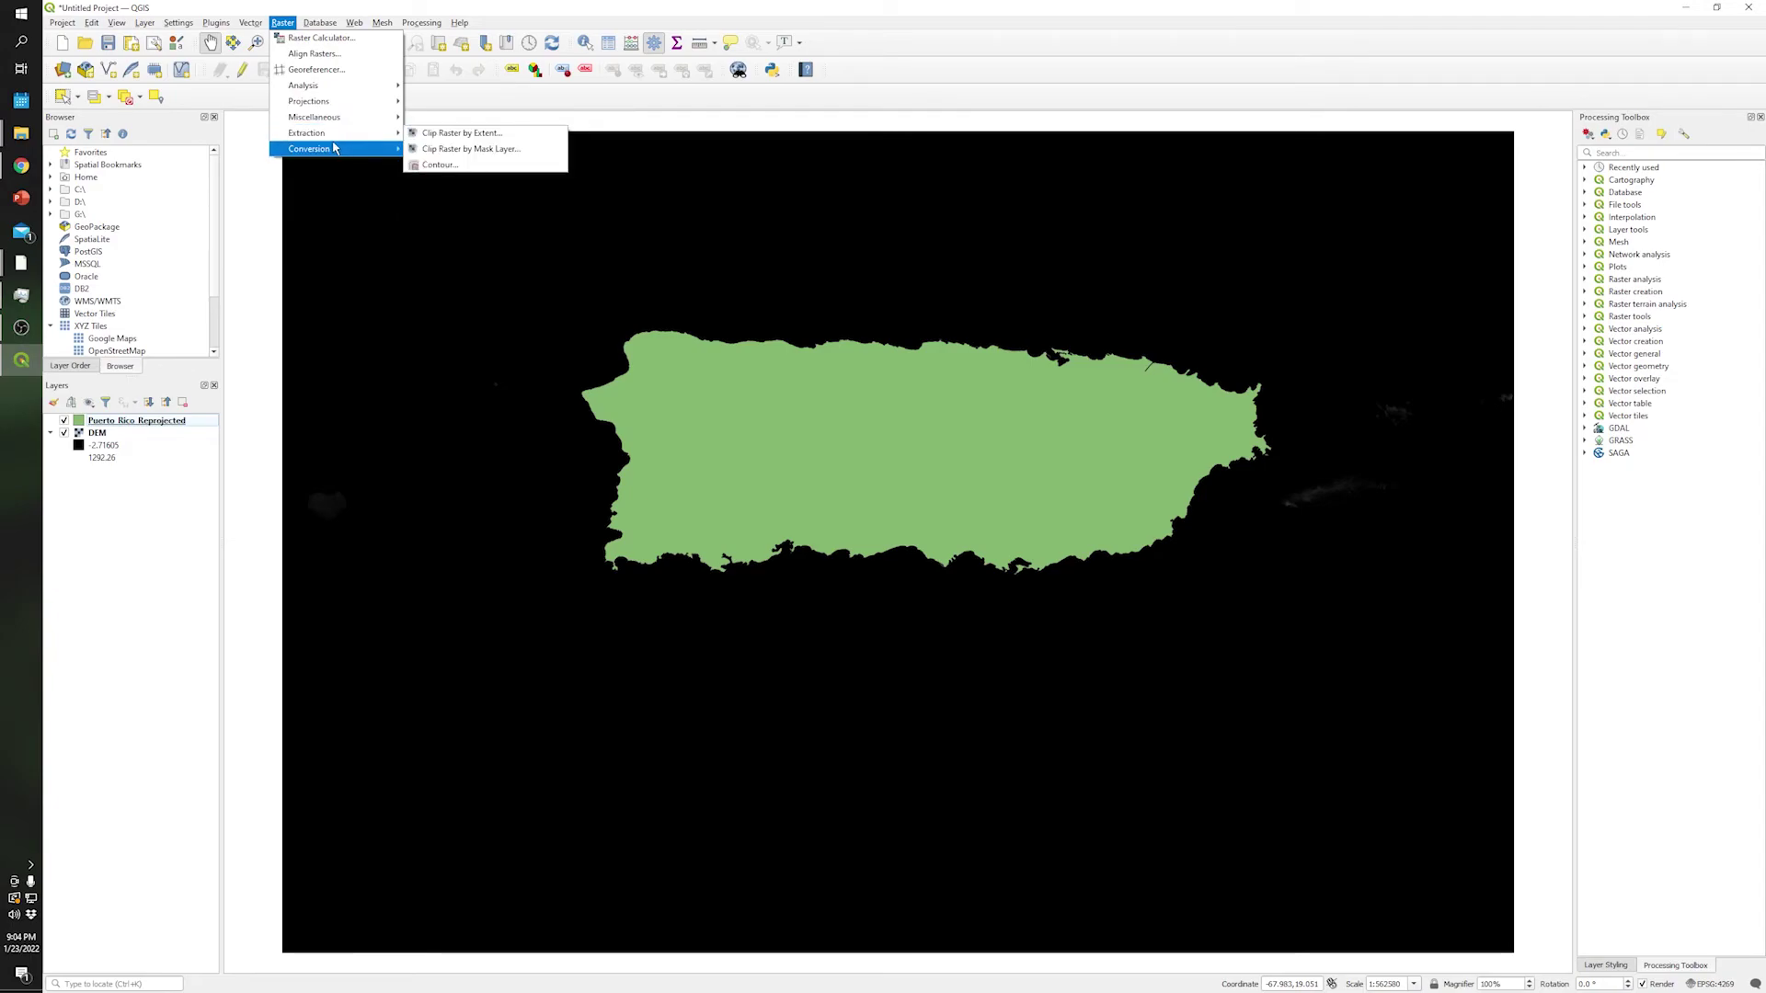
click(488, 152)
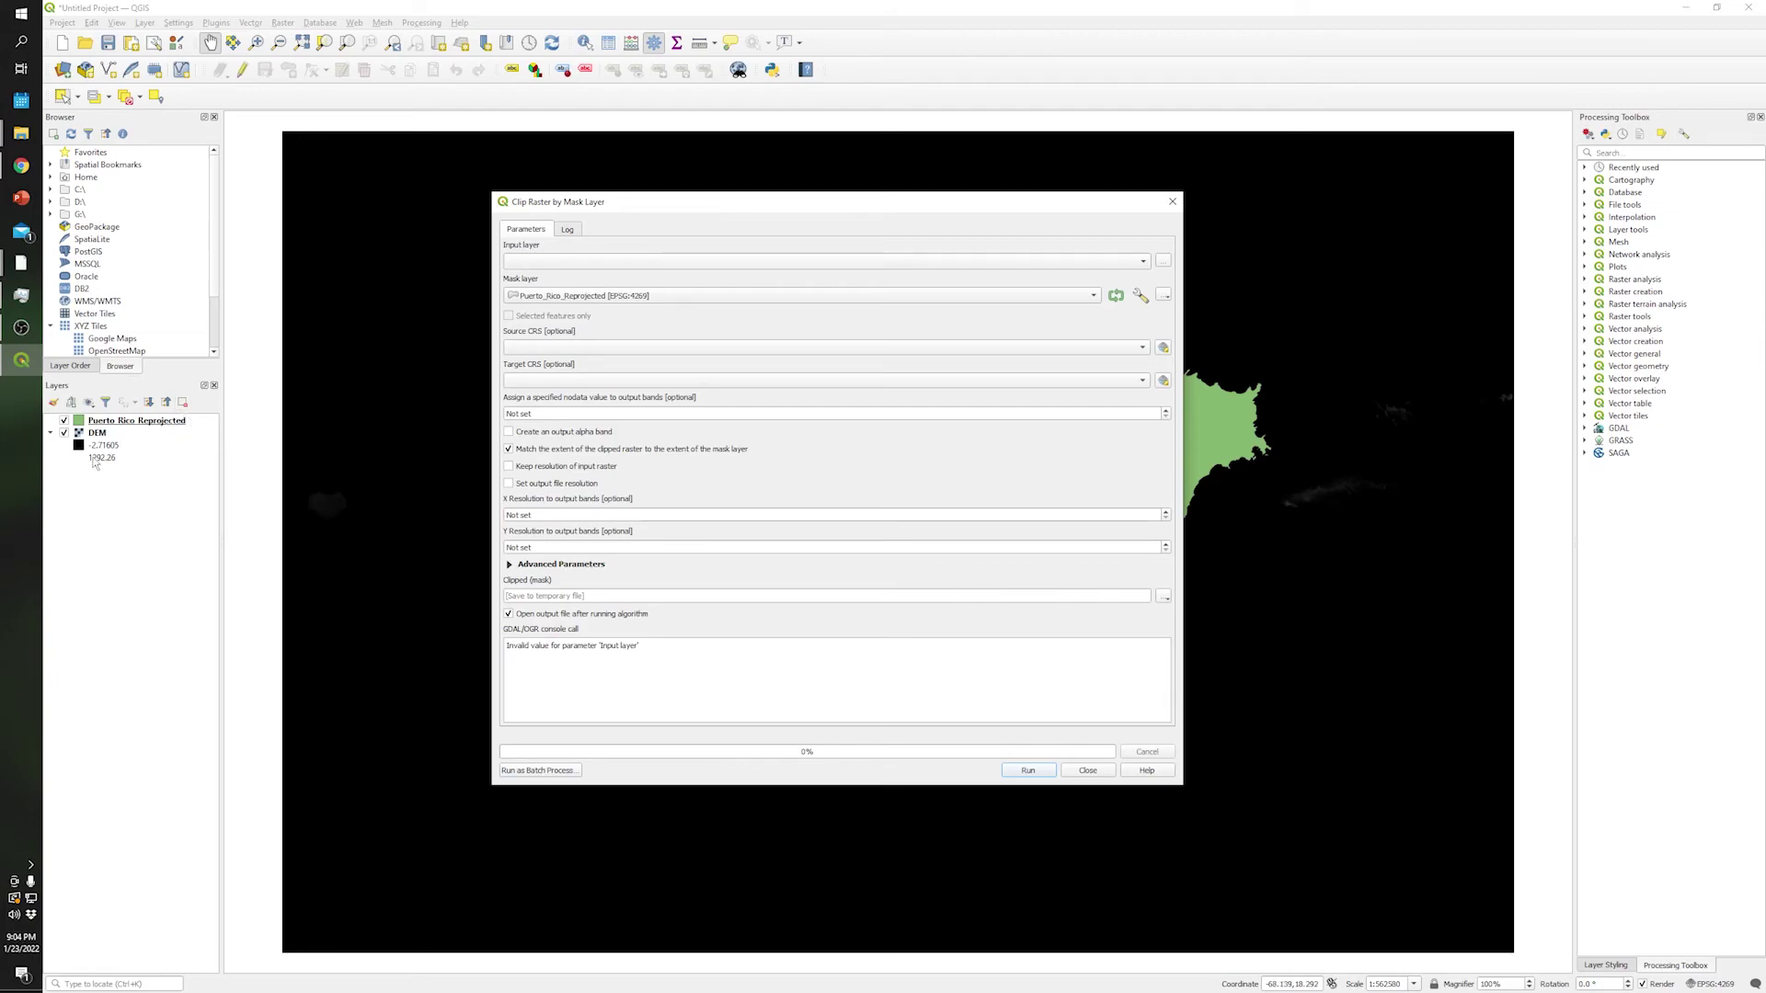
drag(108, 428, 585, 265)
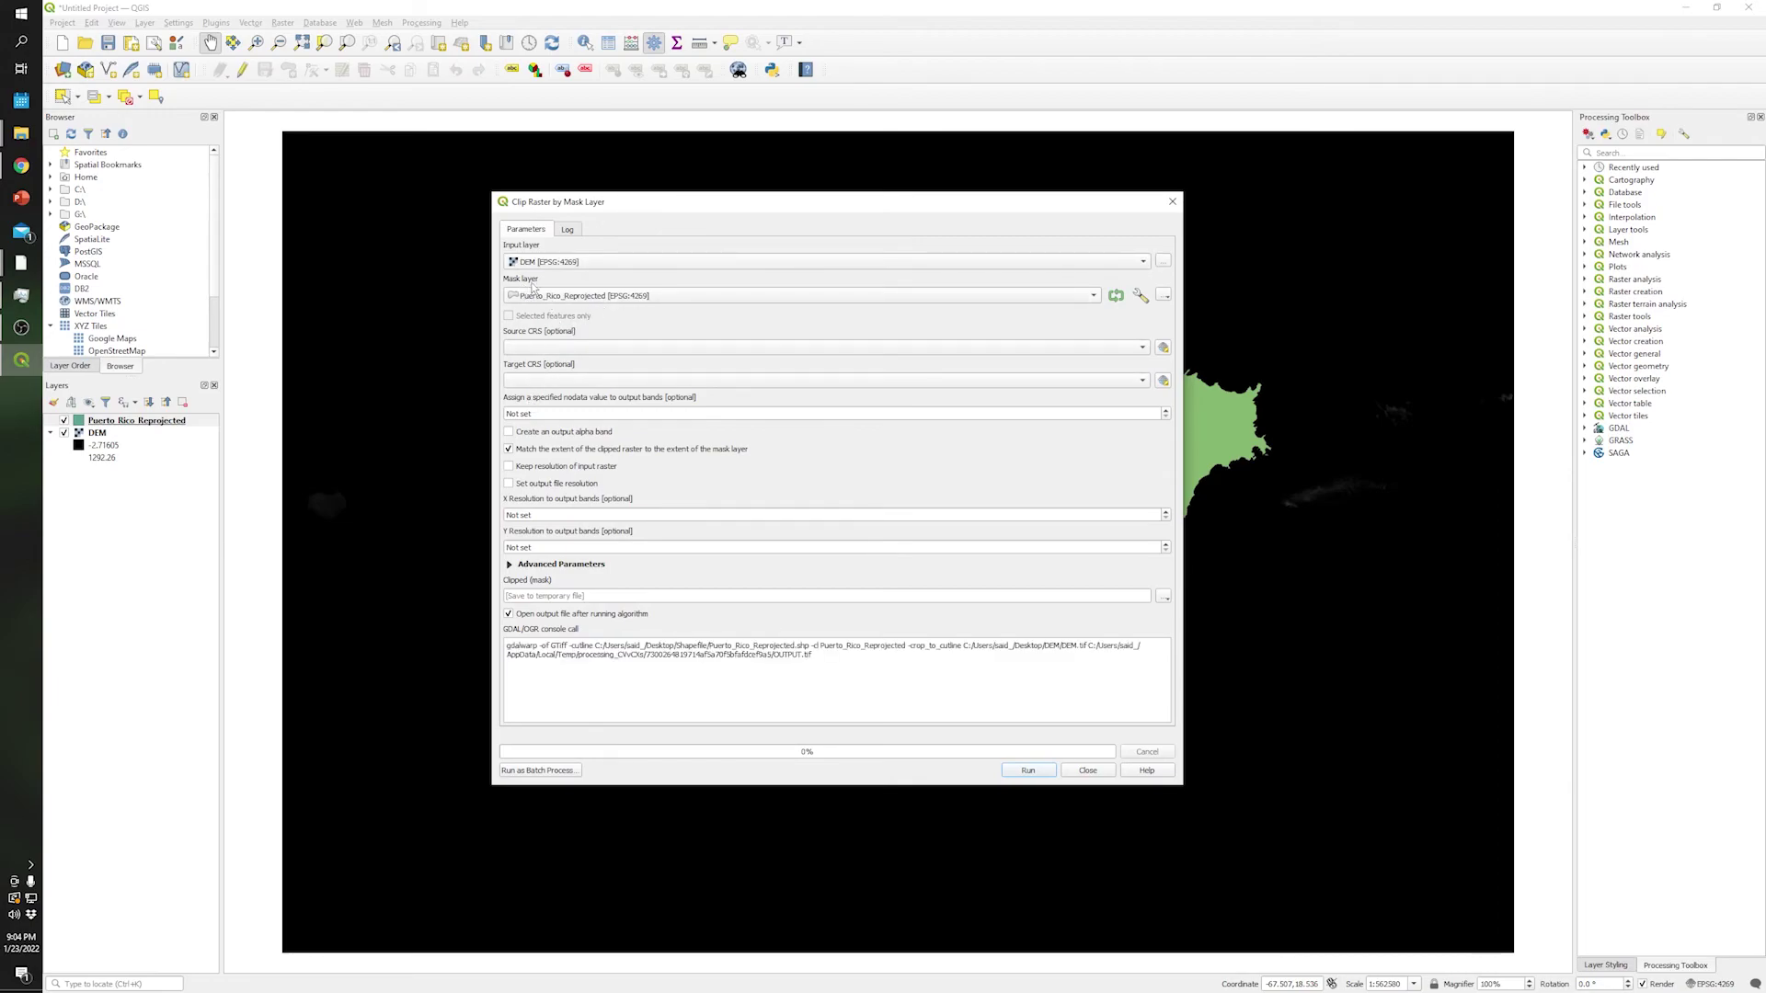
click(554, 301)
click(578, 310)
Step: Set the clipped output to a TIF file named DEM_Puerto_Rico in the Desktop DEM folder and run the clip
click(1164, 596)
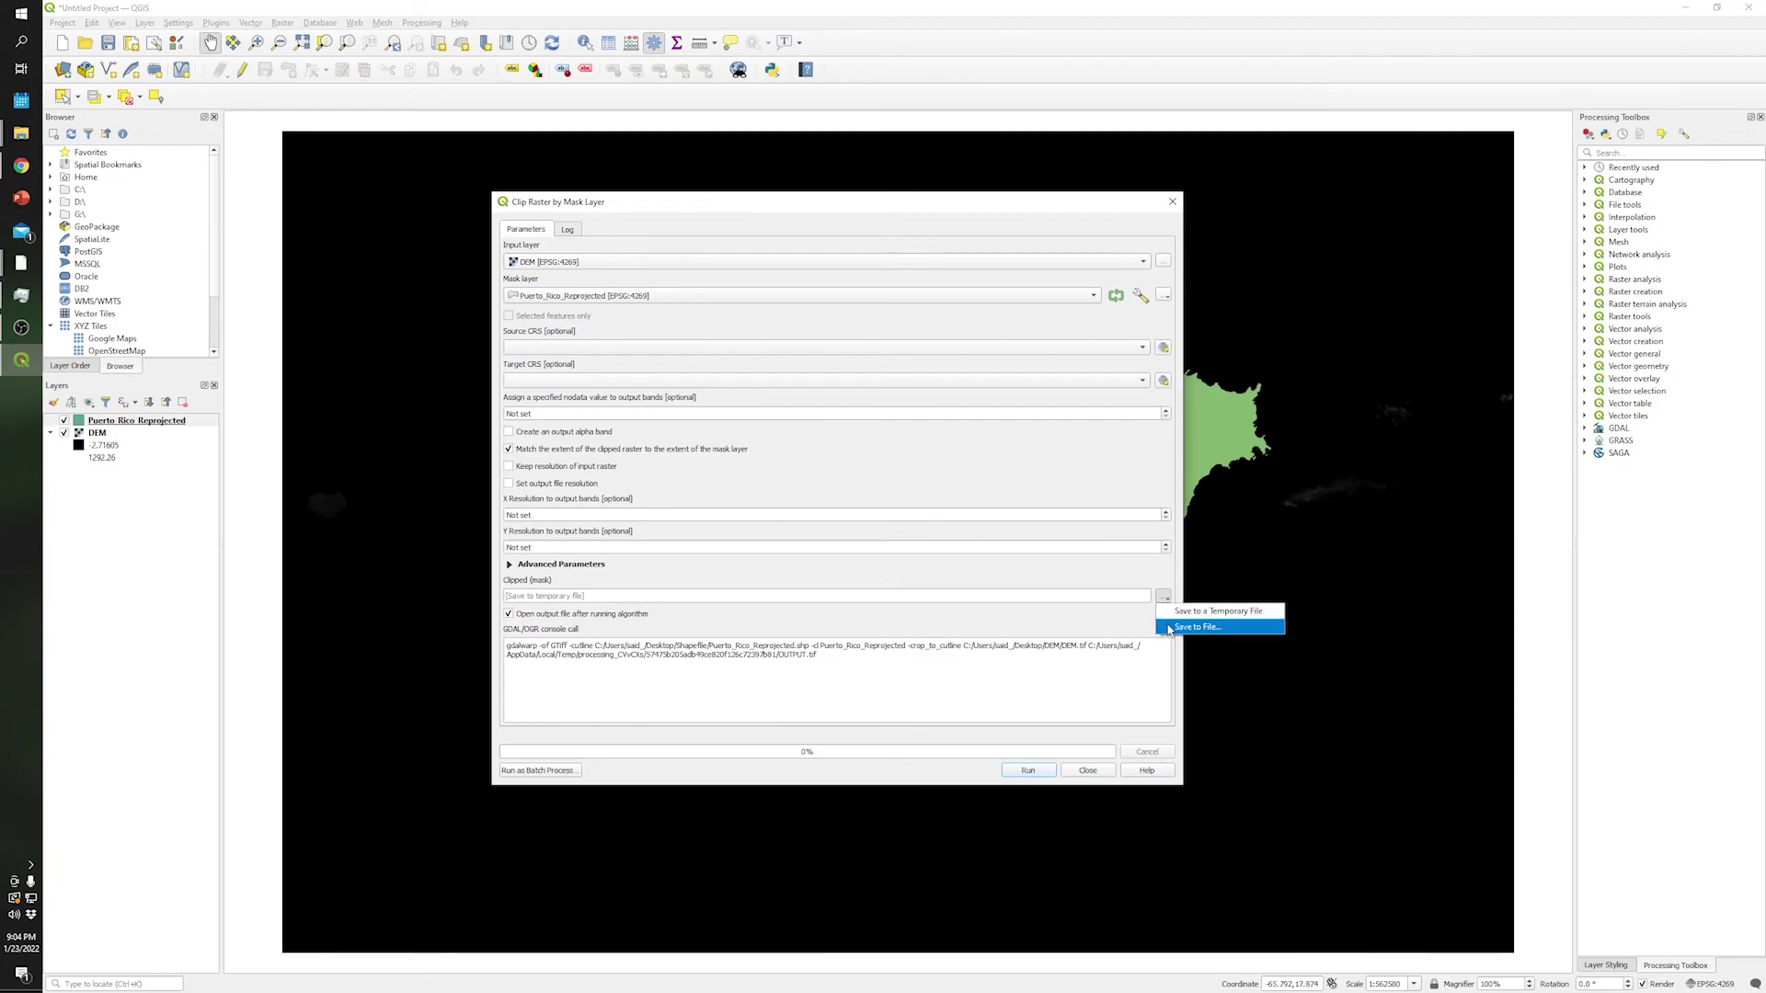
key(Escape)
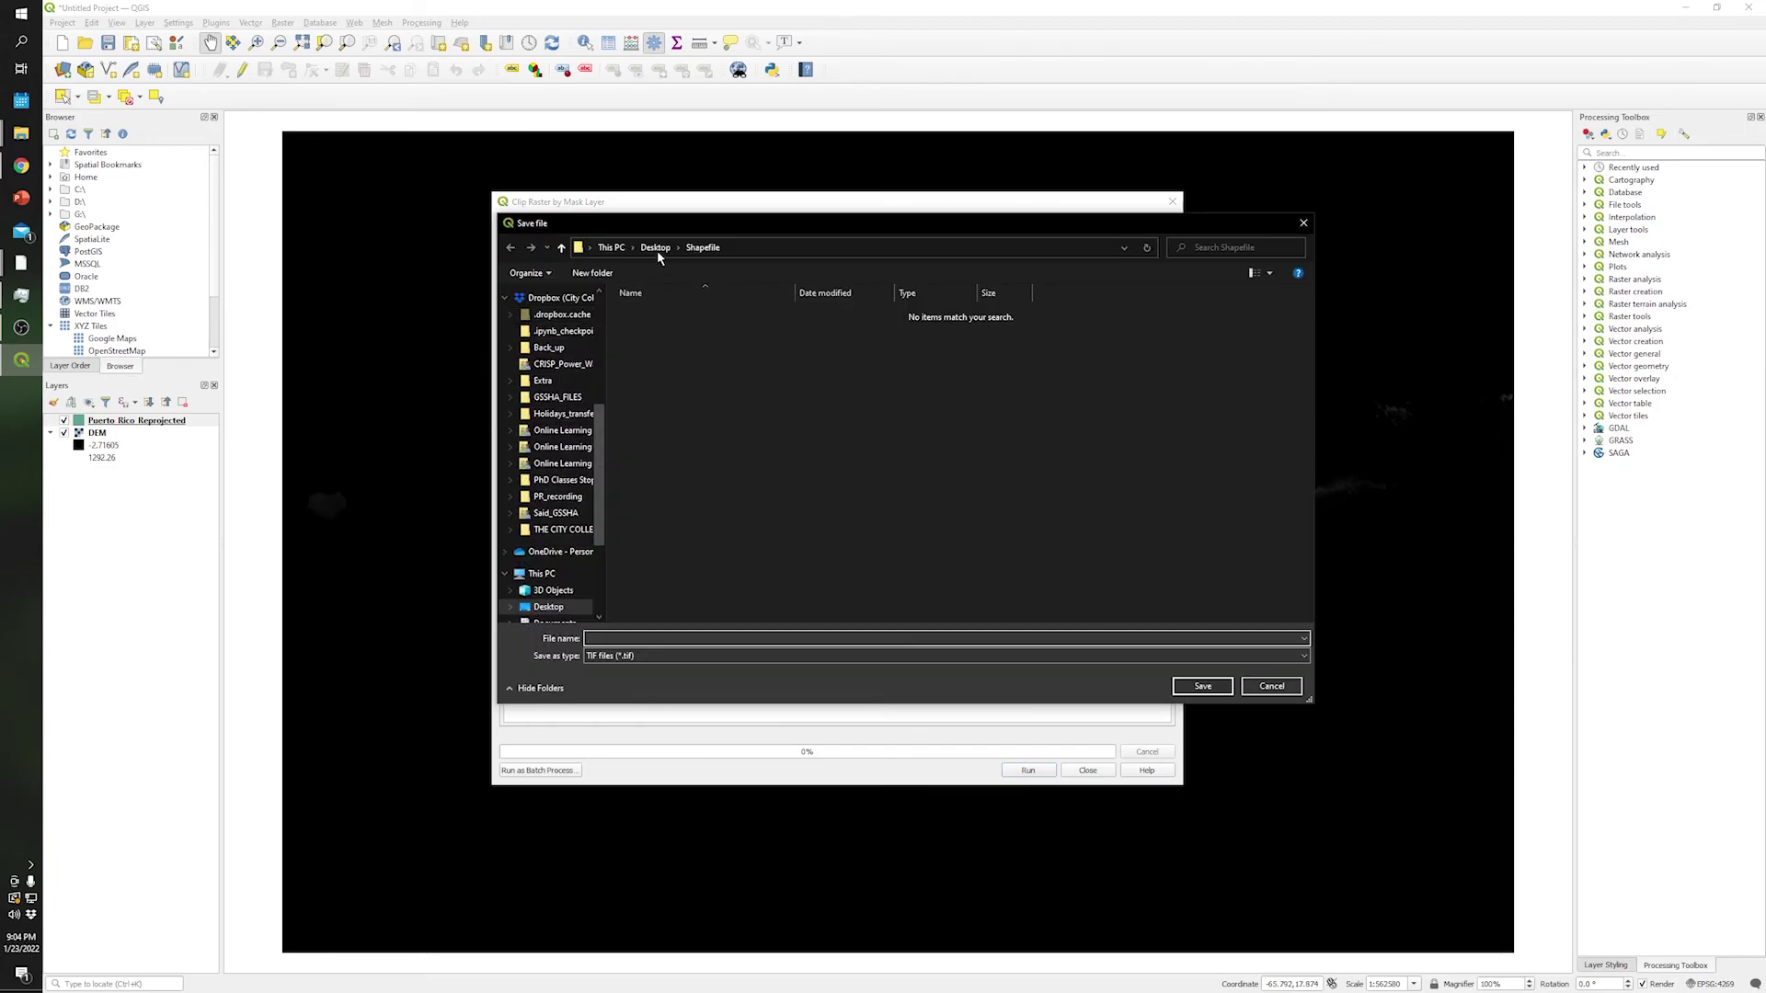
scroll(560, 326, up, 5)
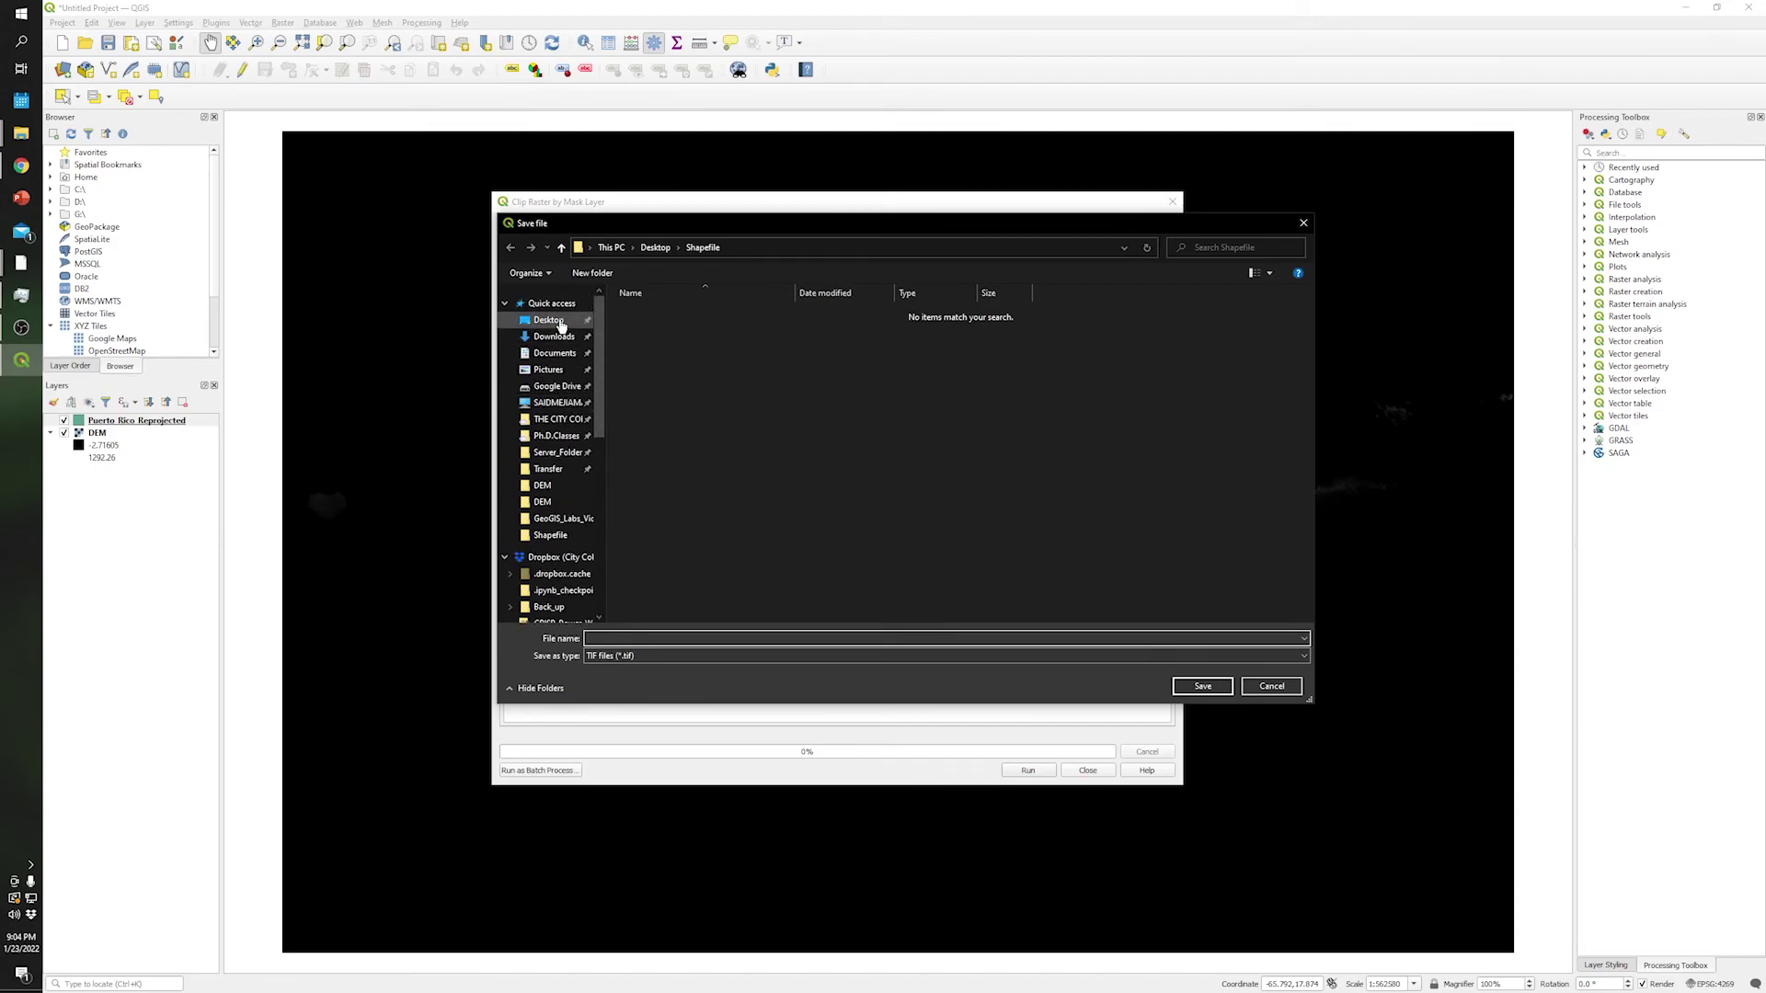
click(560, 321)
double_click(644, 324)
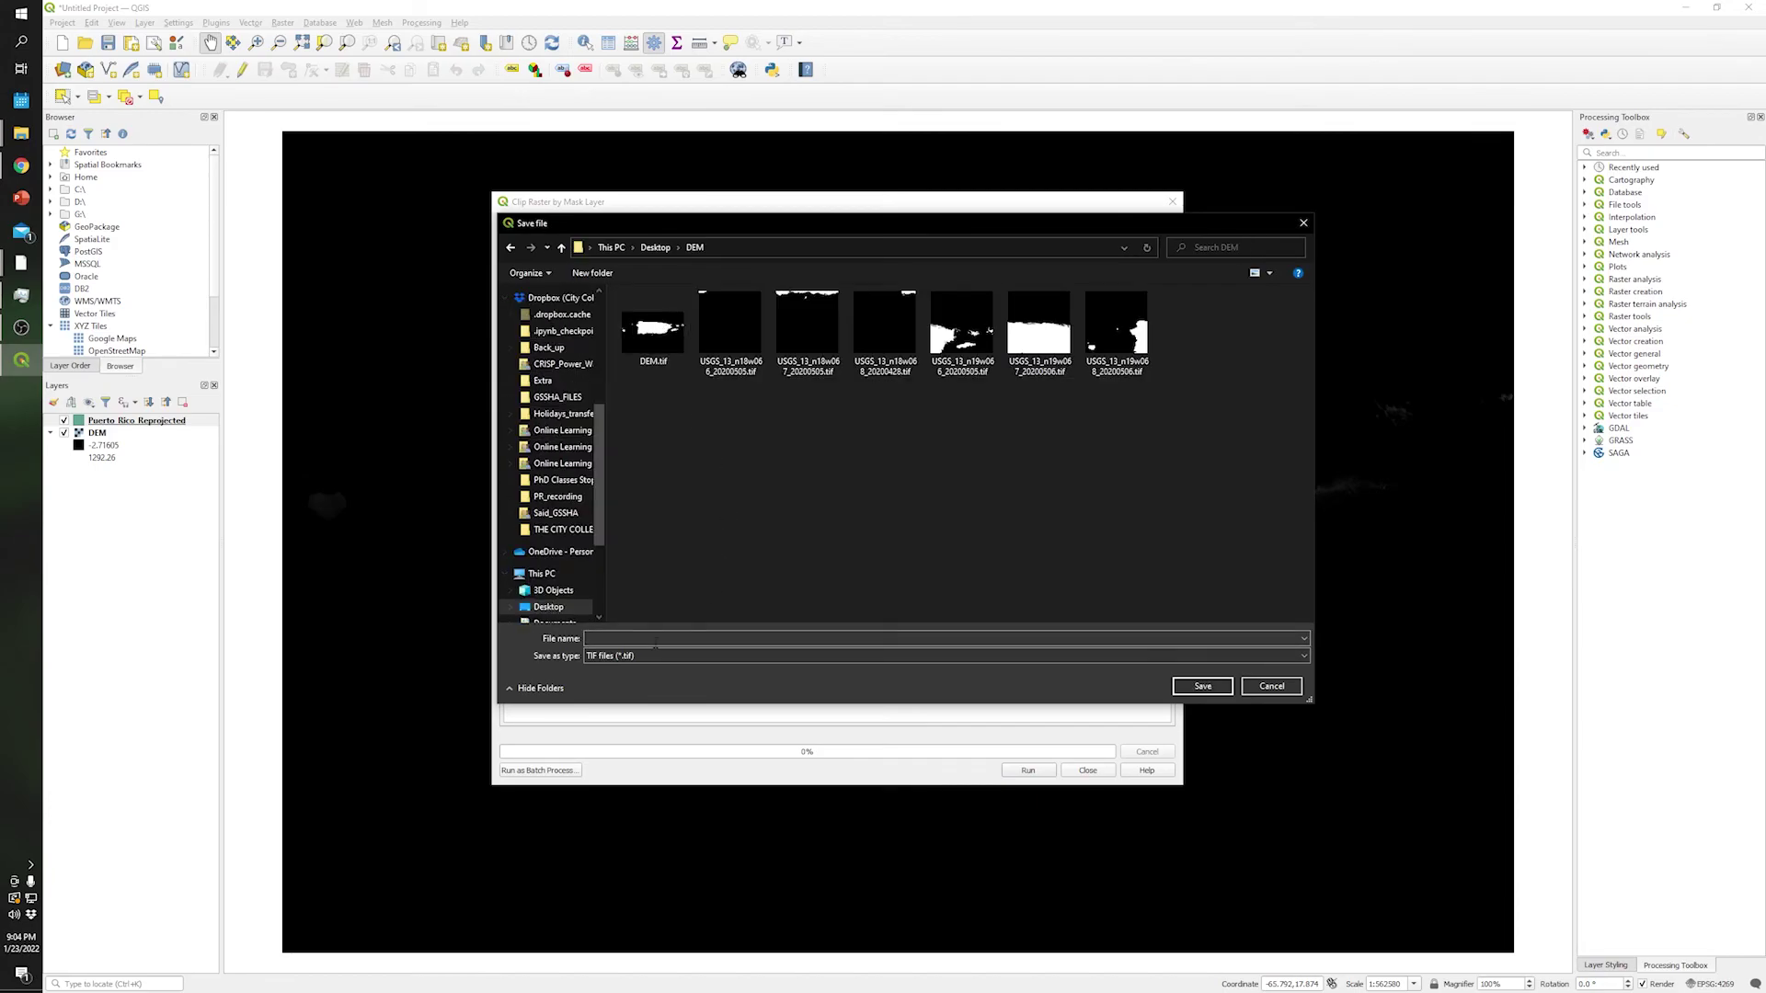
click(668, 638)
text(DE)
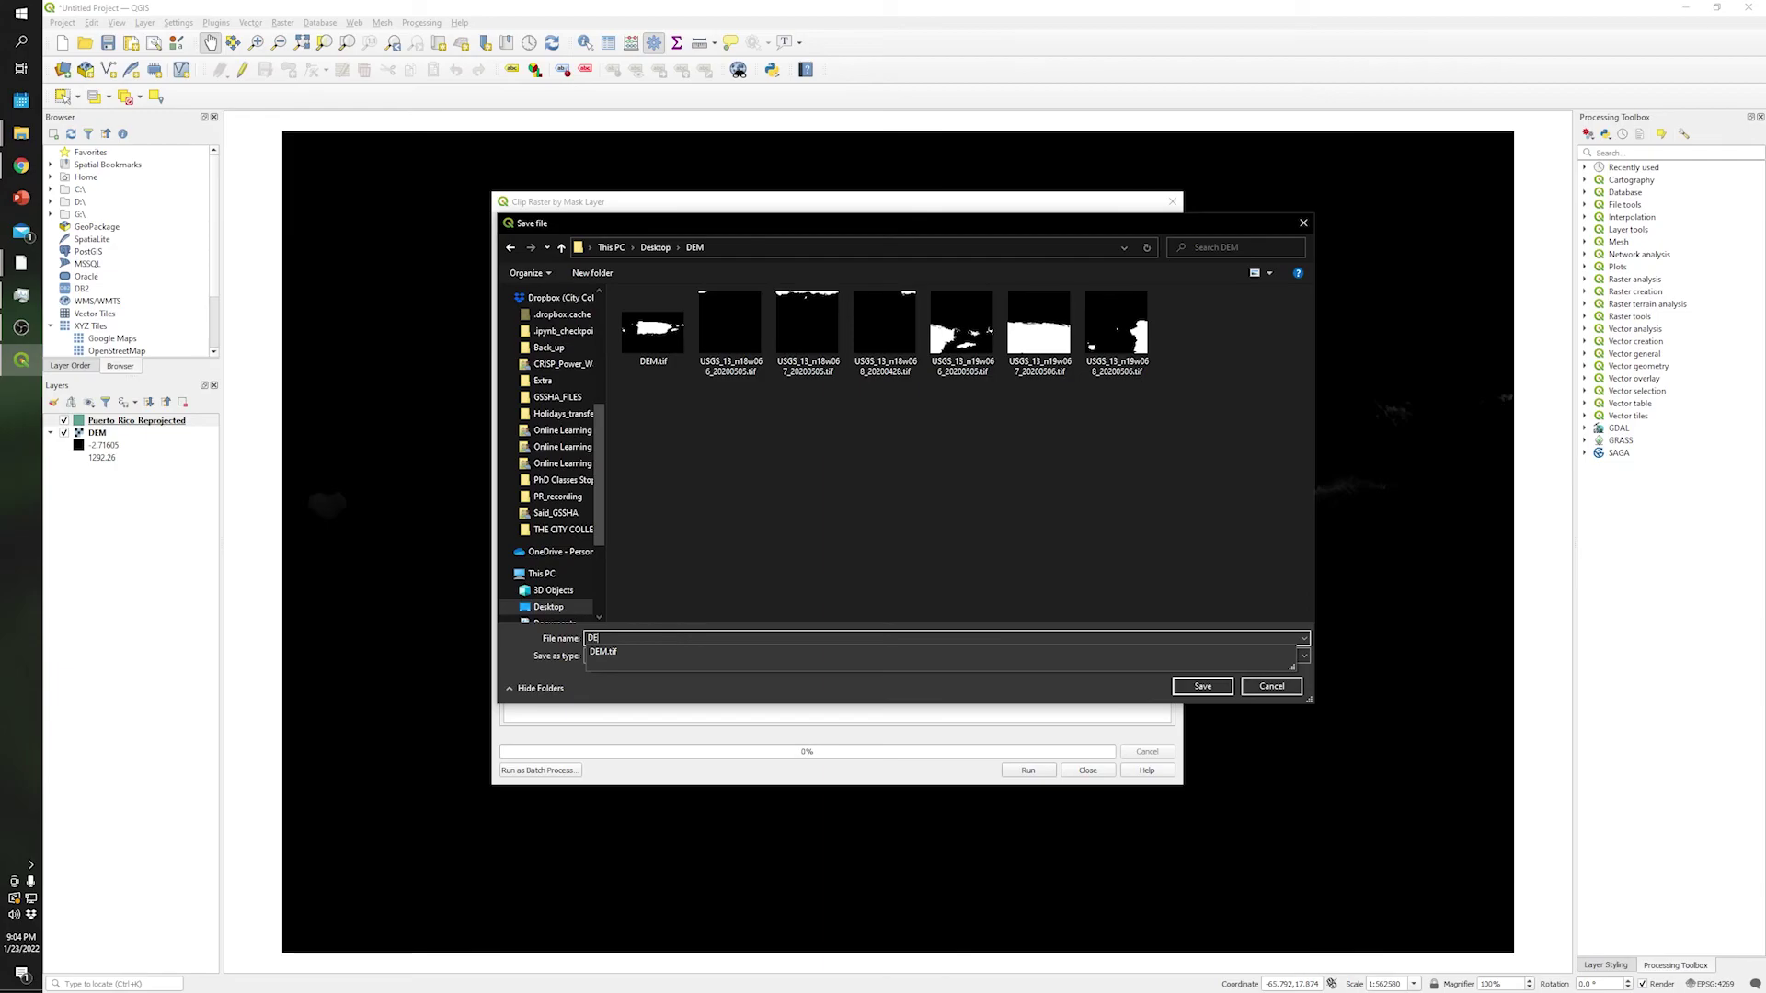
text(M_Puerto_Rico)
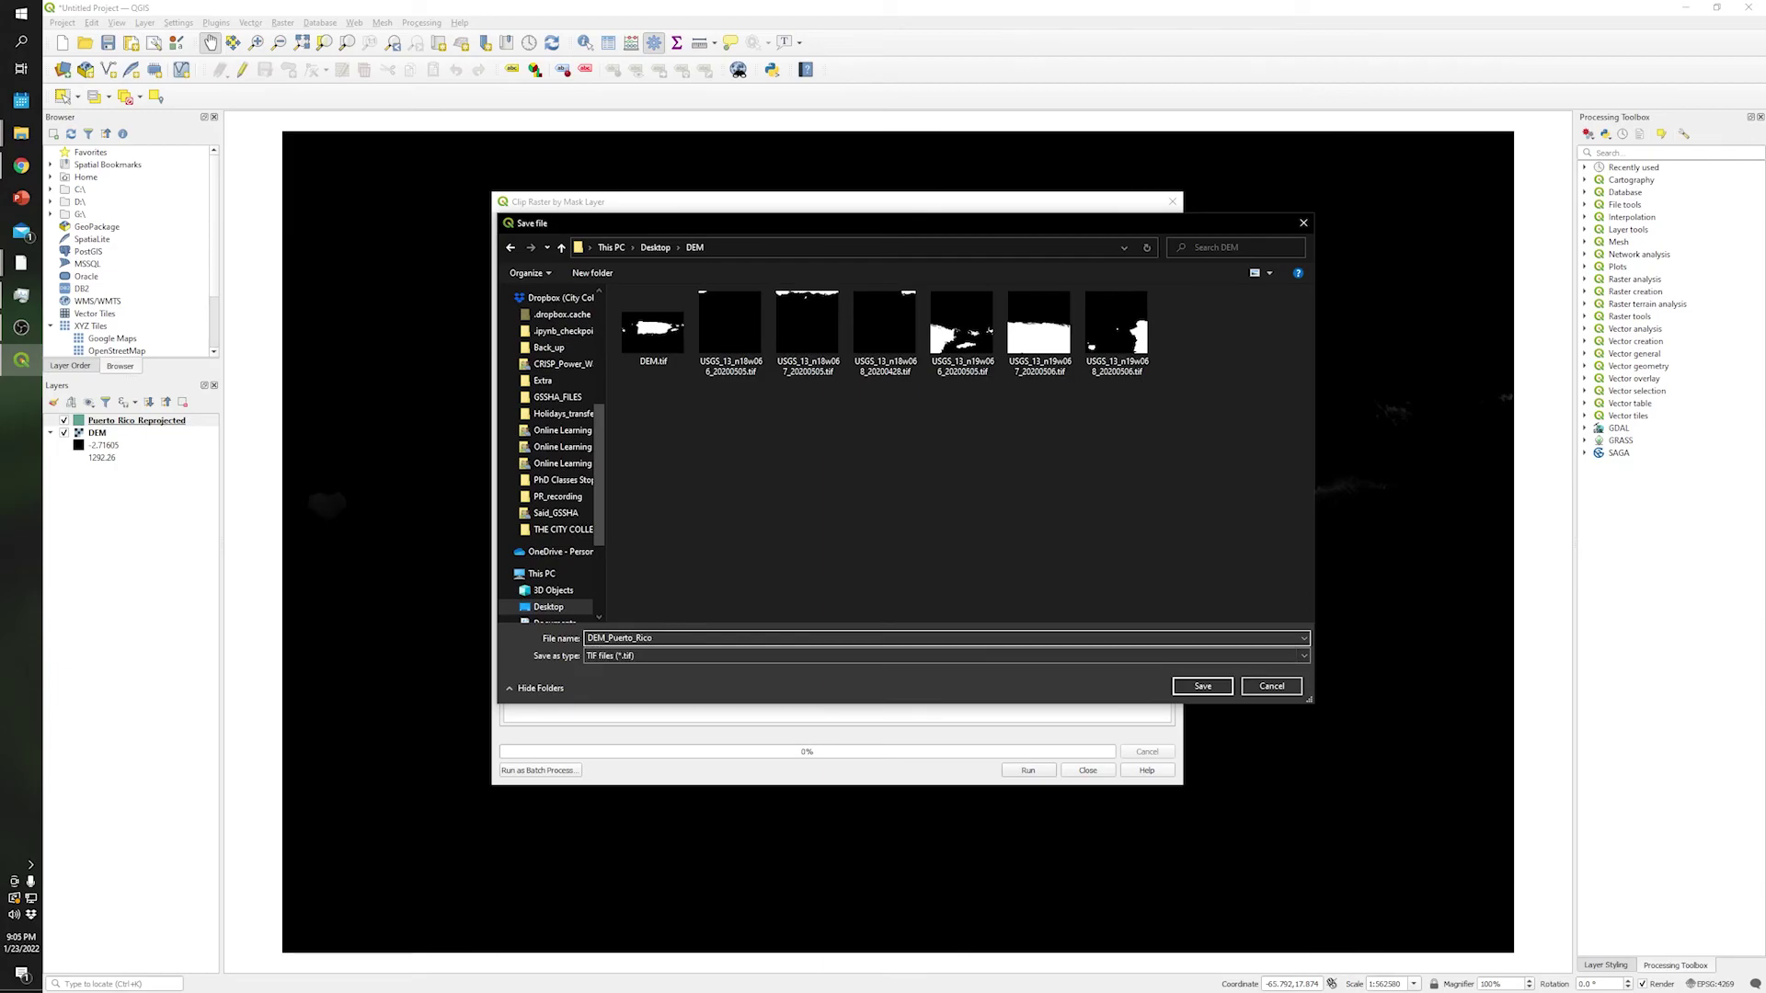
click(1200, 686)
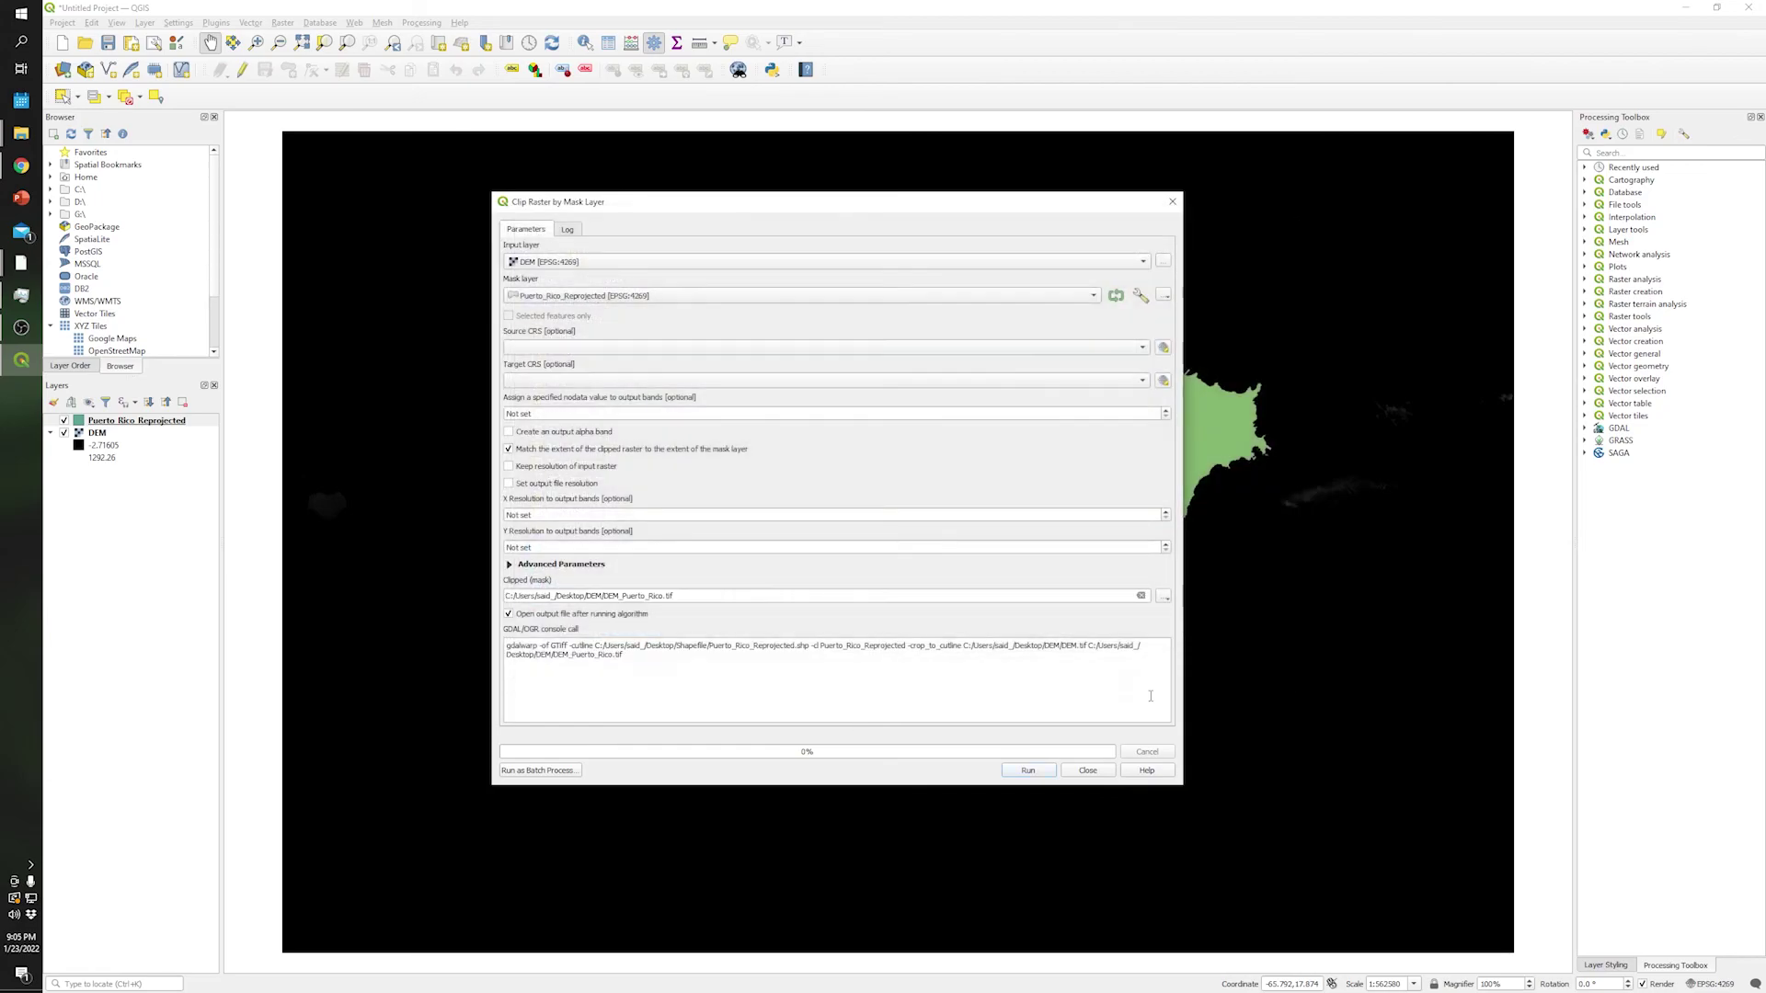
click(1028, 771)
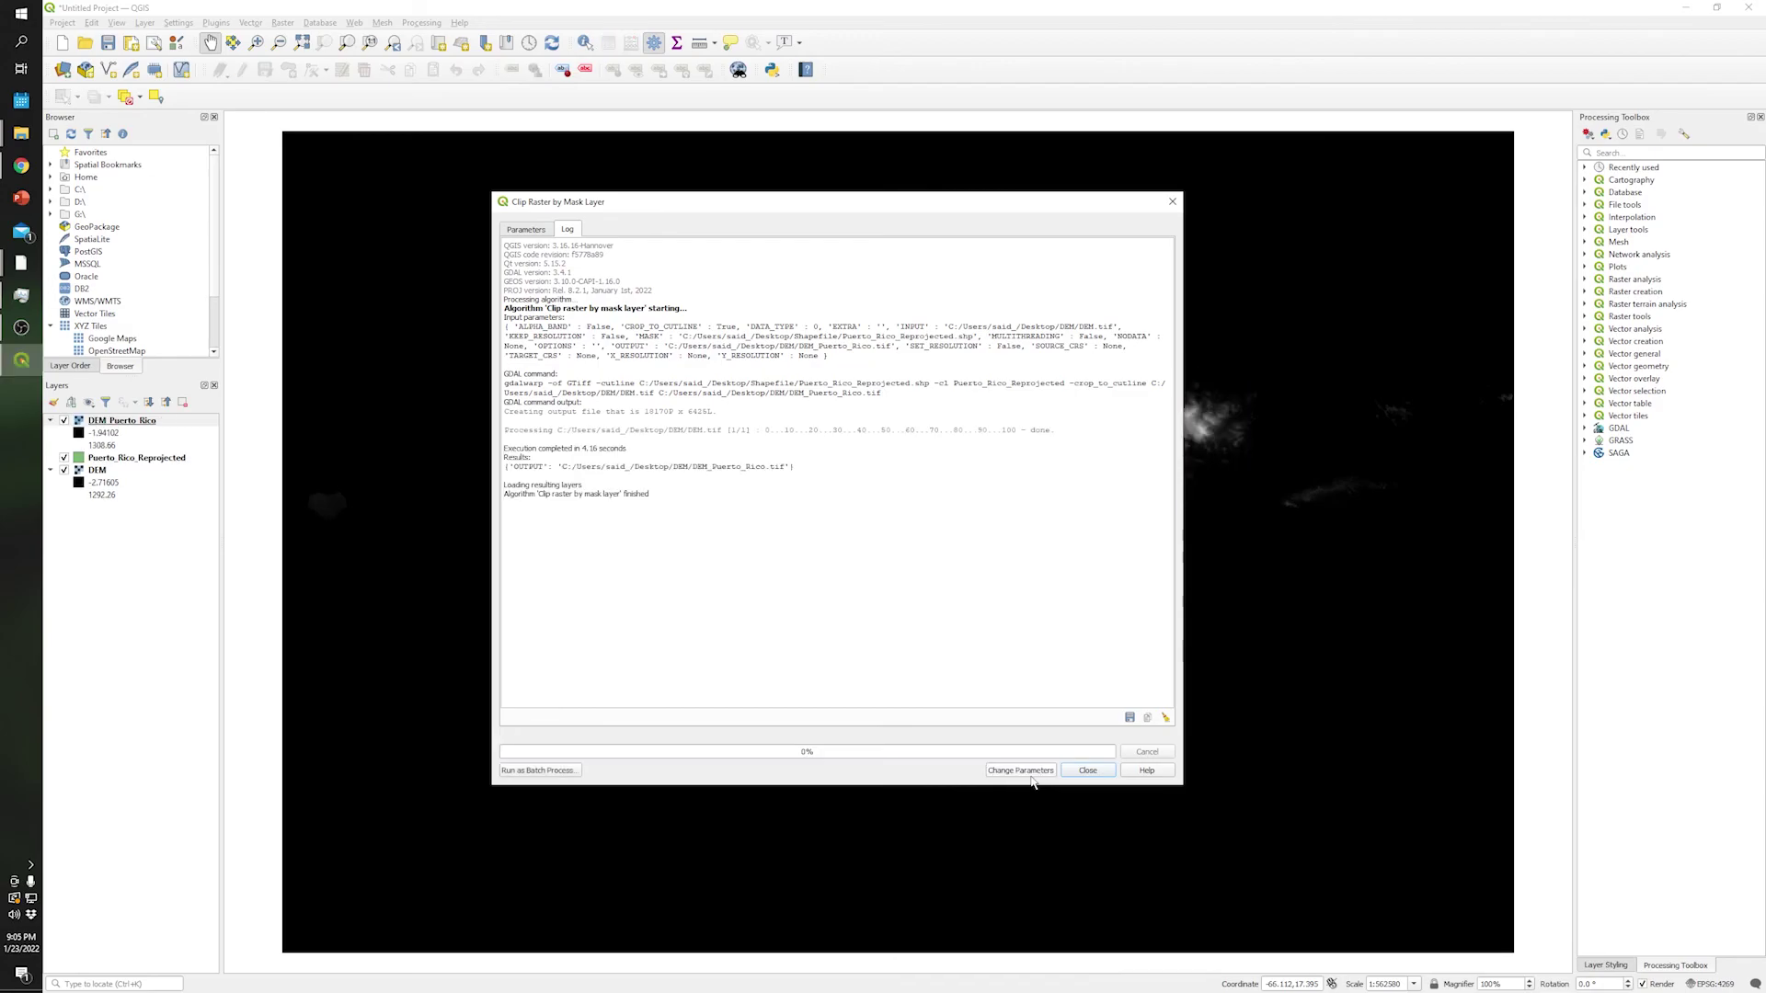
click(1094, 773)
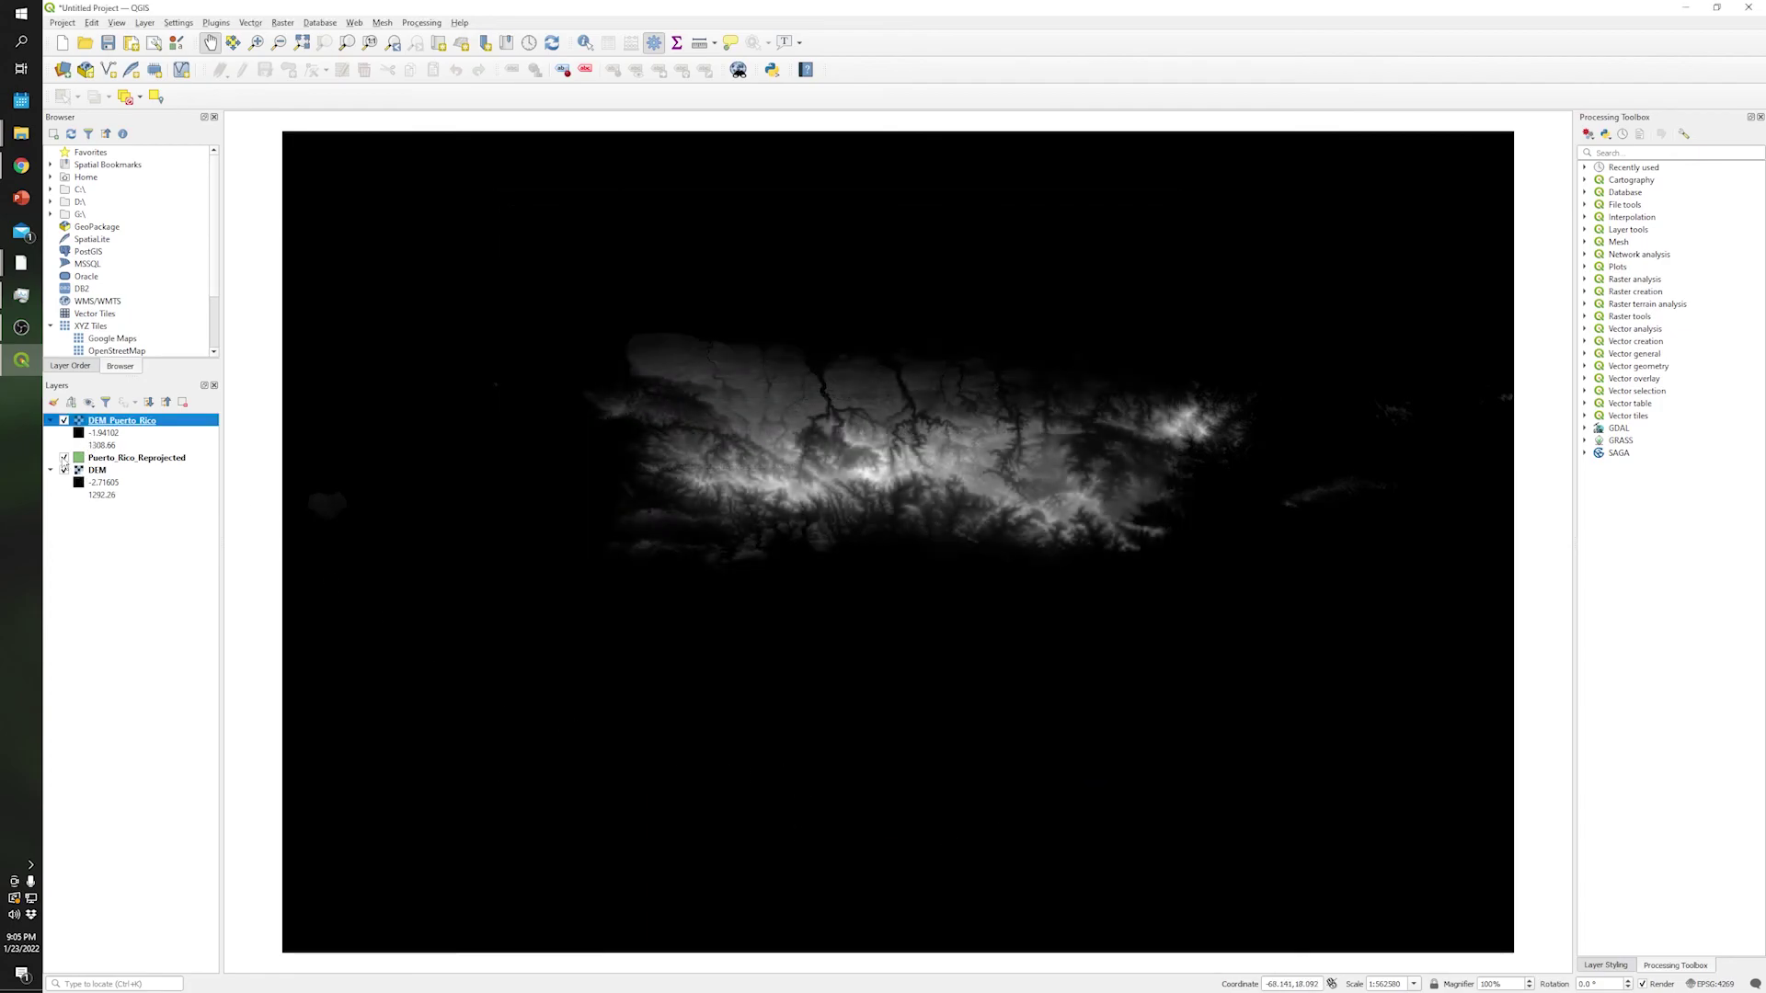
Step: Hide the merged DEM layer and place the visible Puerto_Rico_Reprojected layer above DEM_Puerto_Rico
click(64, 458)
click(64, 470)
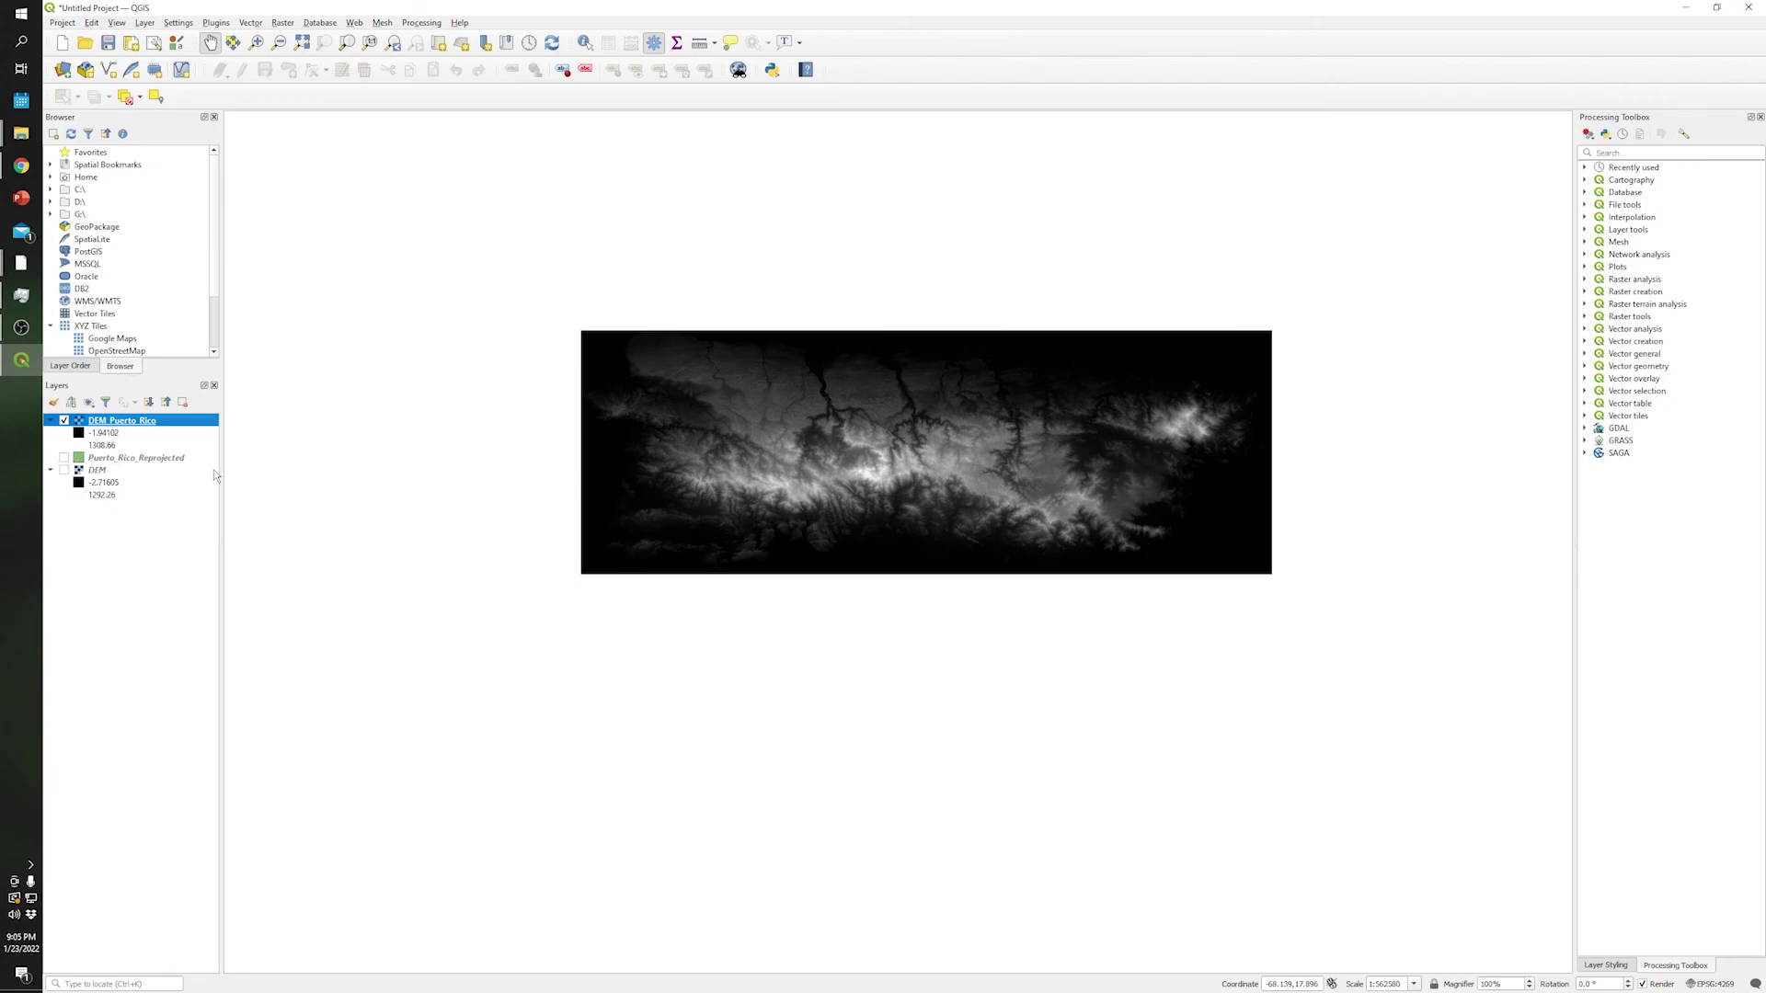
click(64, 458)
drag(131, 423, 152, 464)
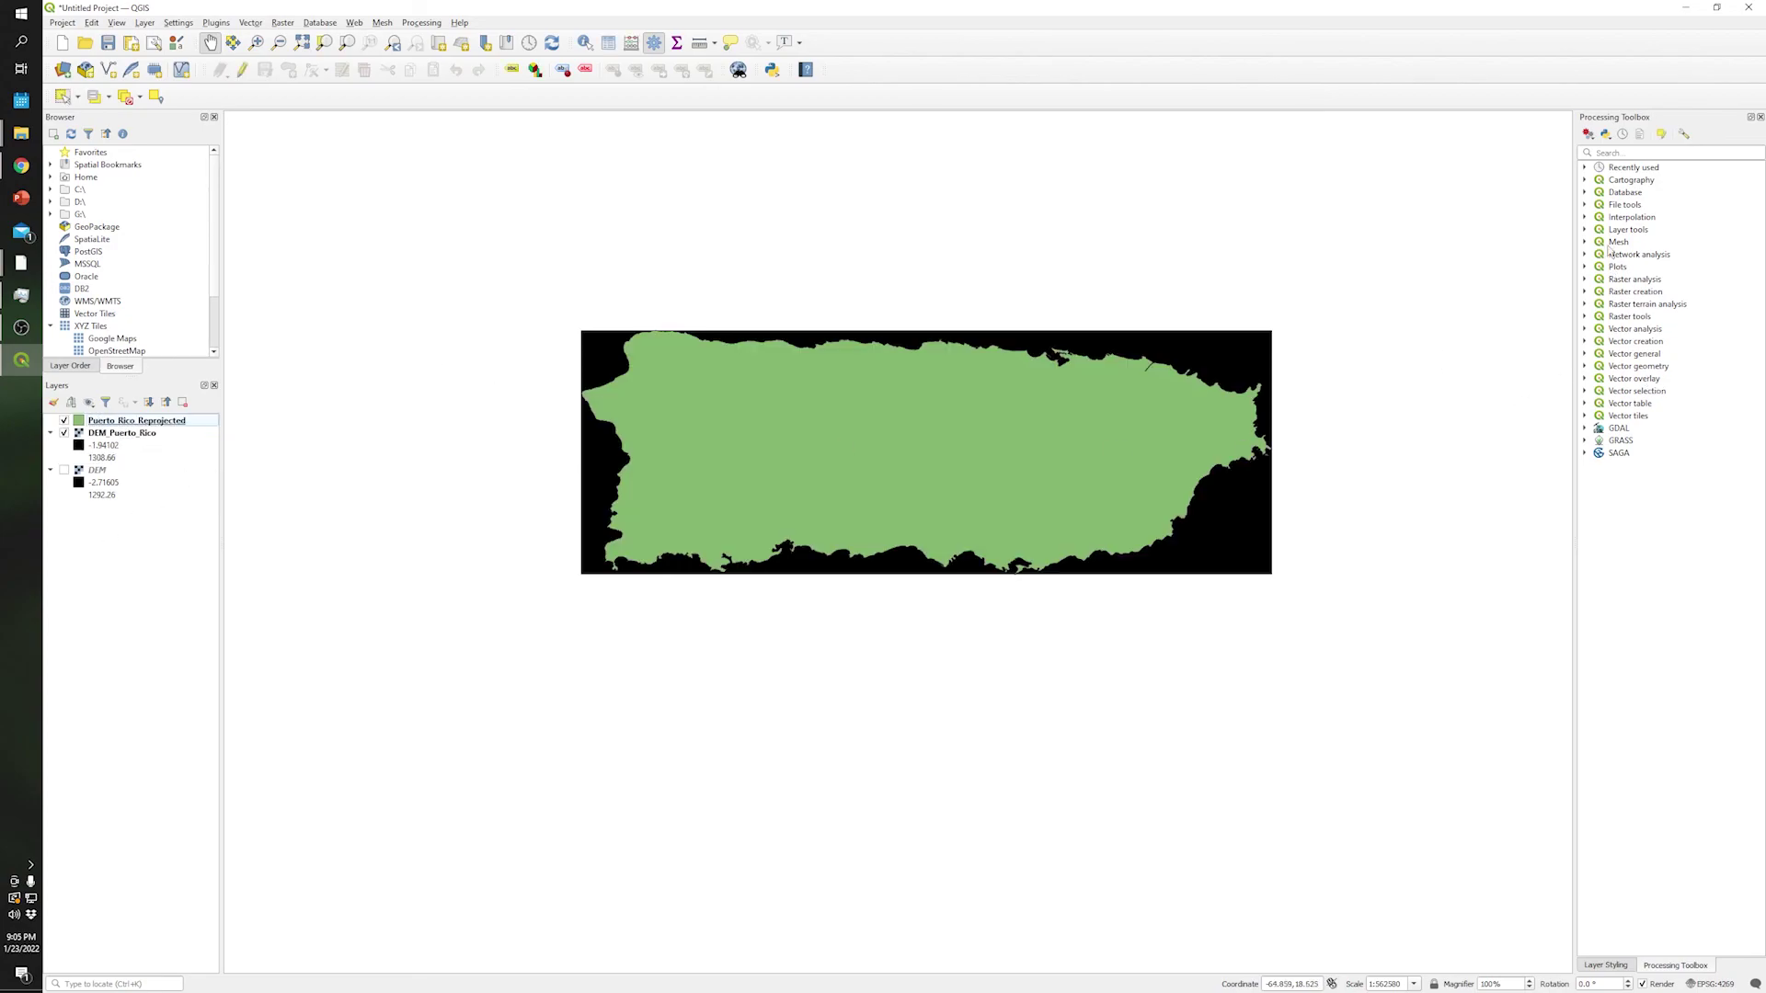
Step: Identify the DEM_Puerto_Rico raster value in the black area outside the island boundary
click(585, 44)
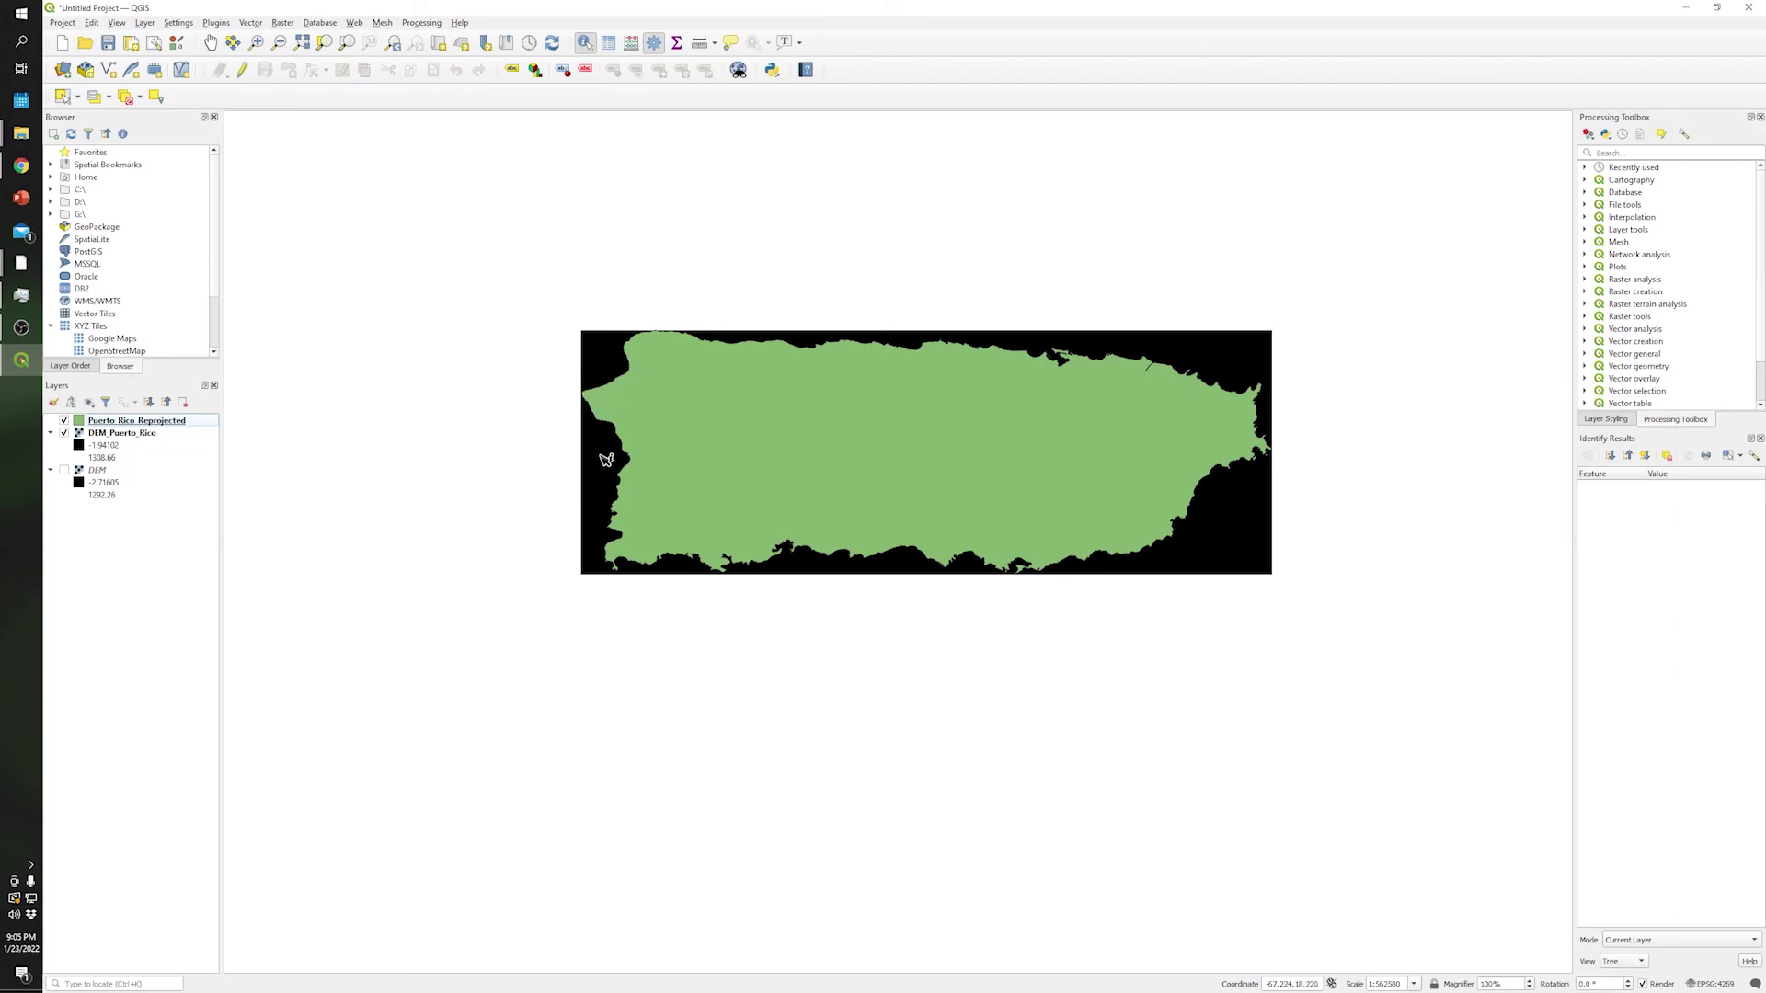
click(595, 526)
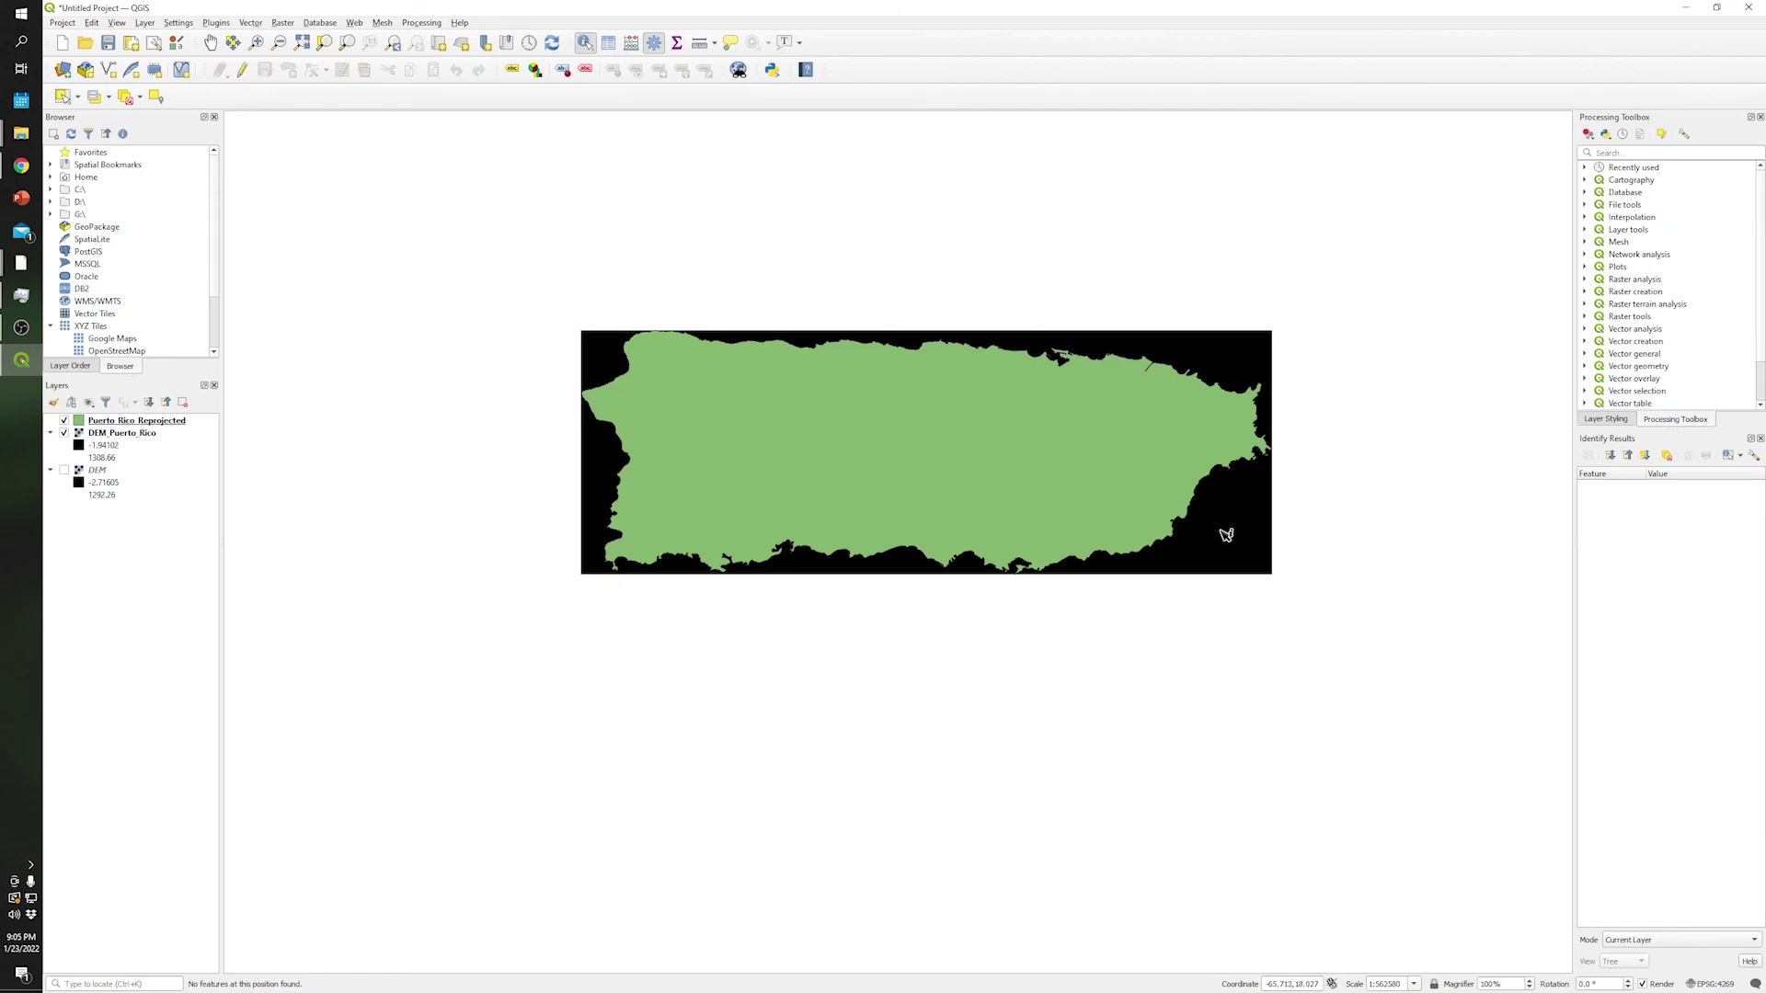
click(109, 434)
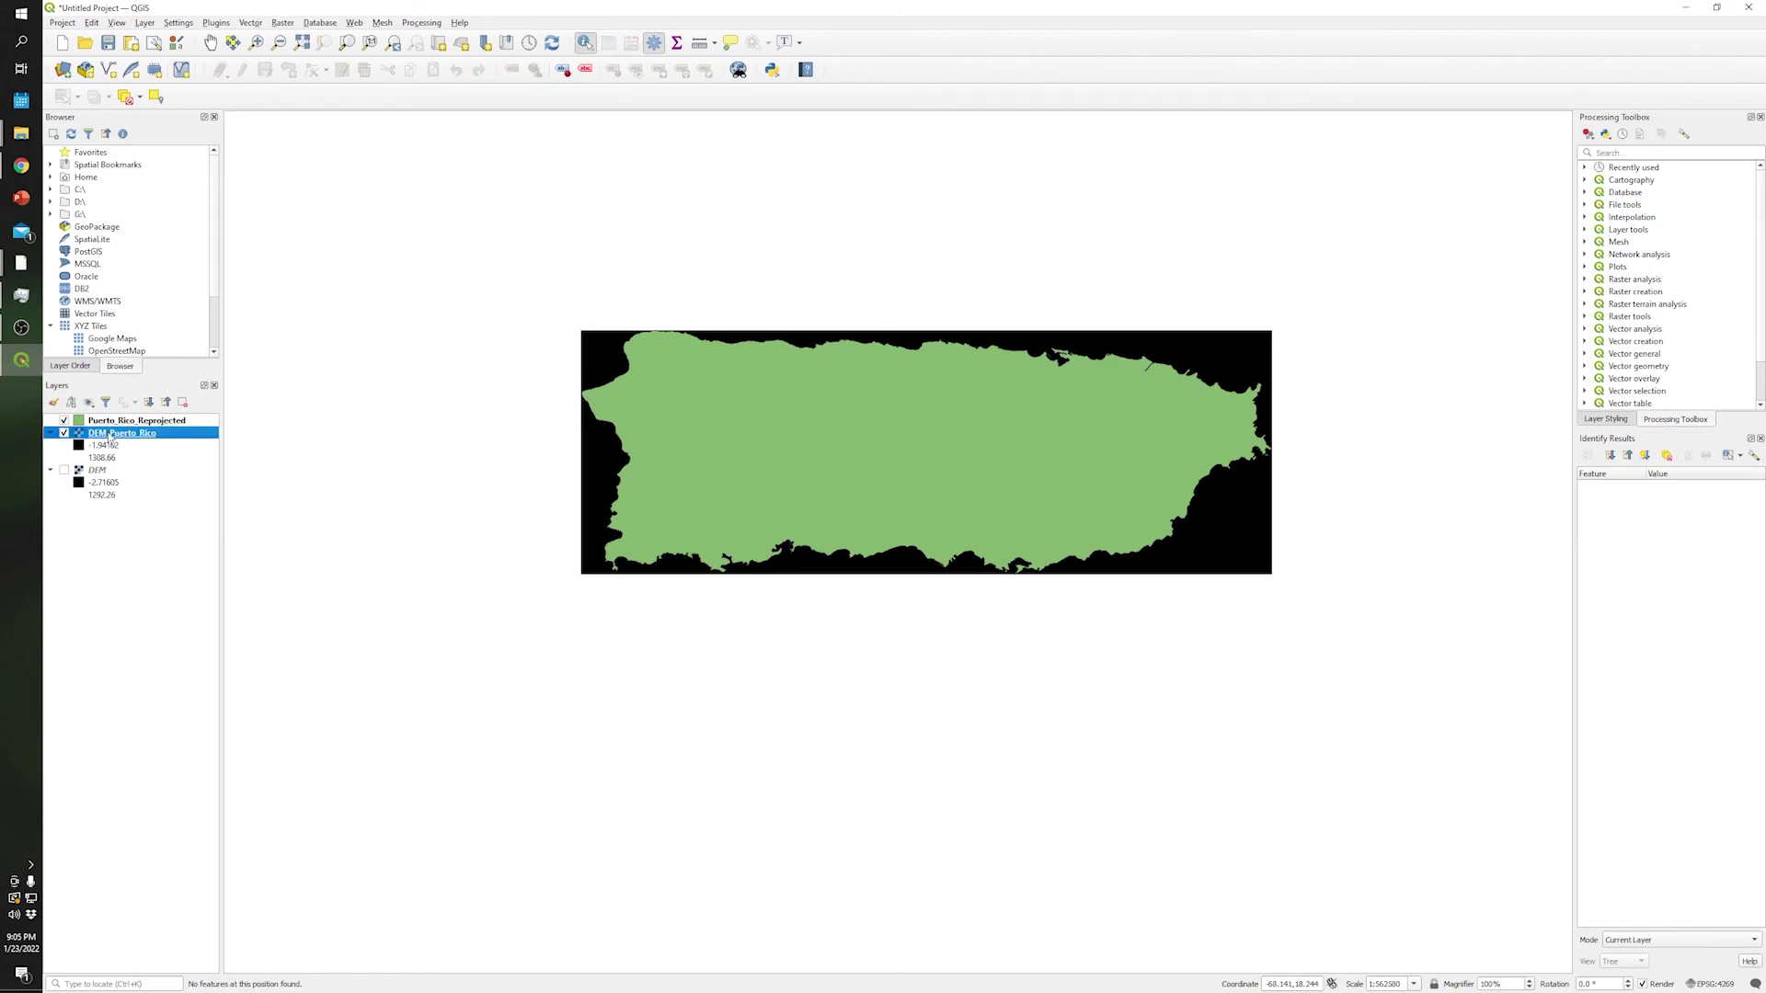
click(1249, 519)
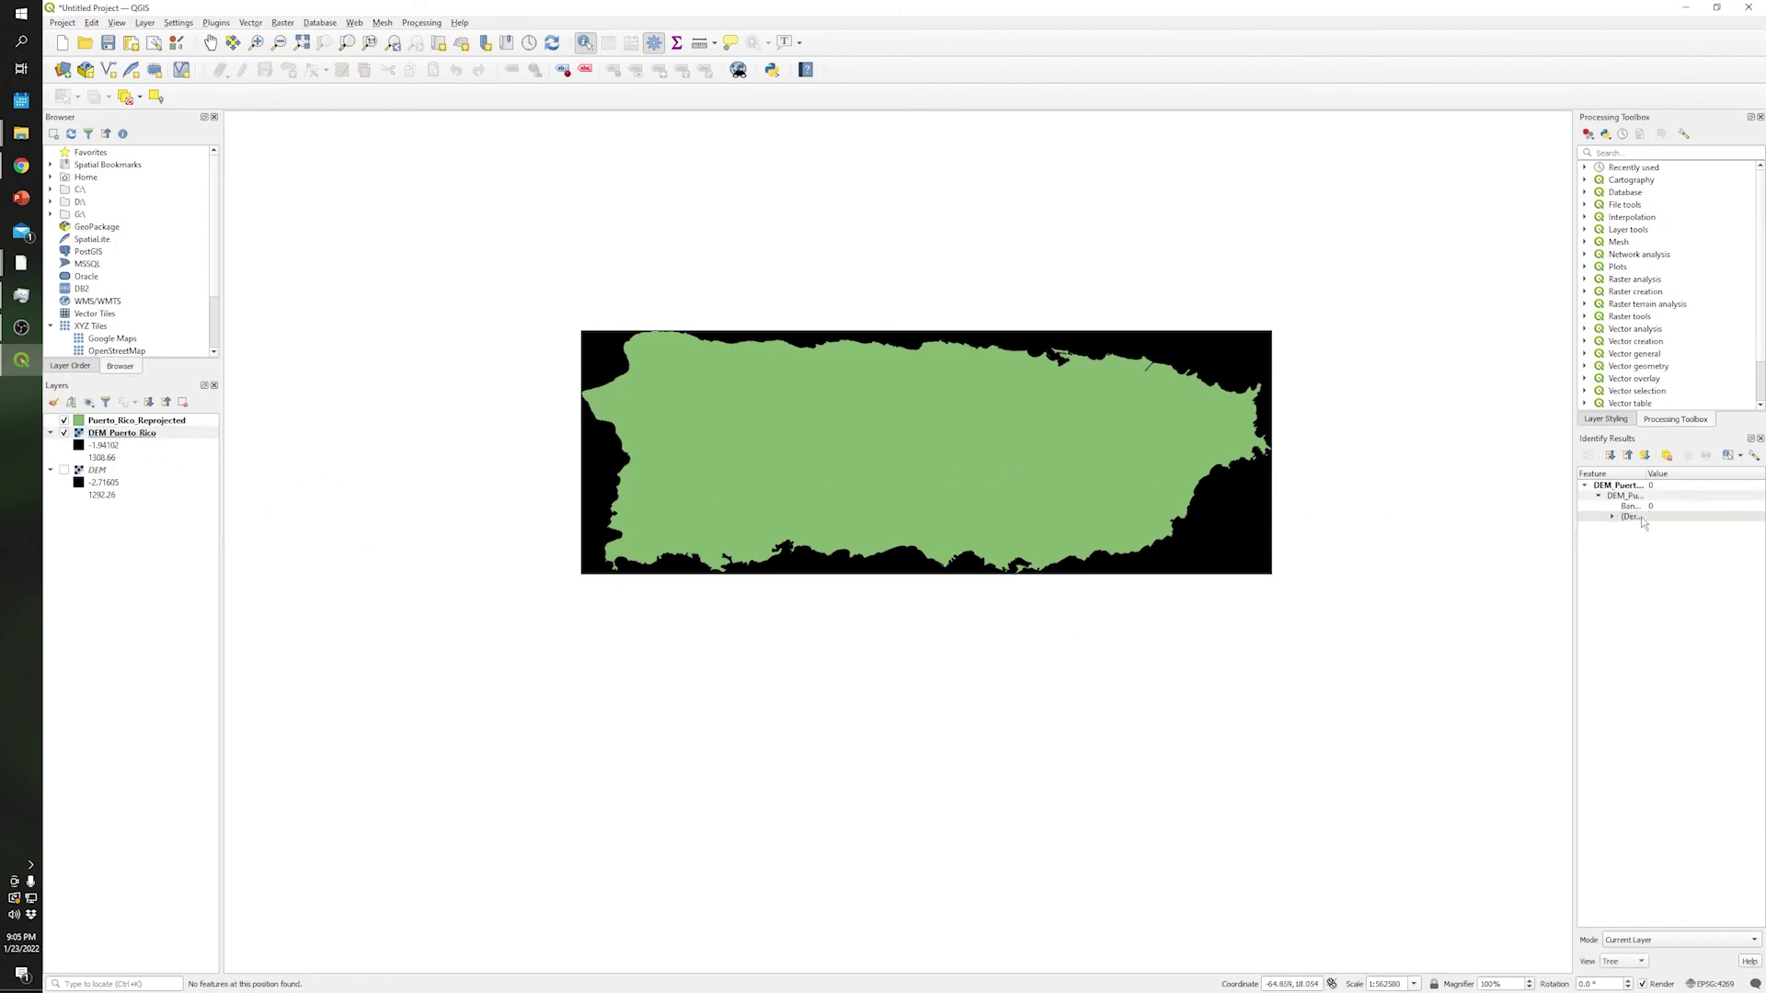